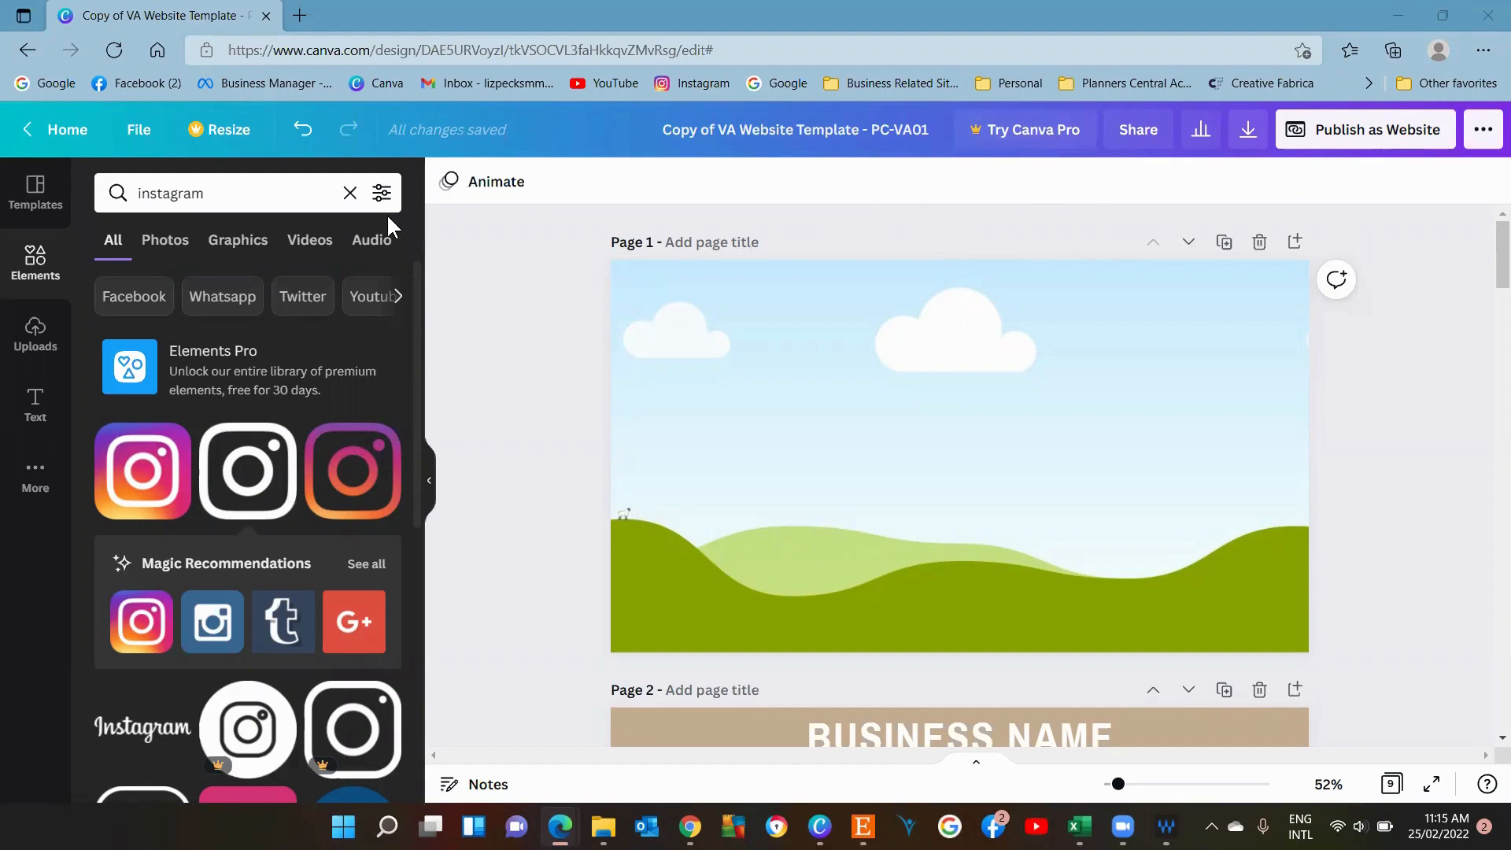
{"action": "left_click", "coordinate": [349, 193]}
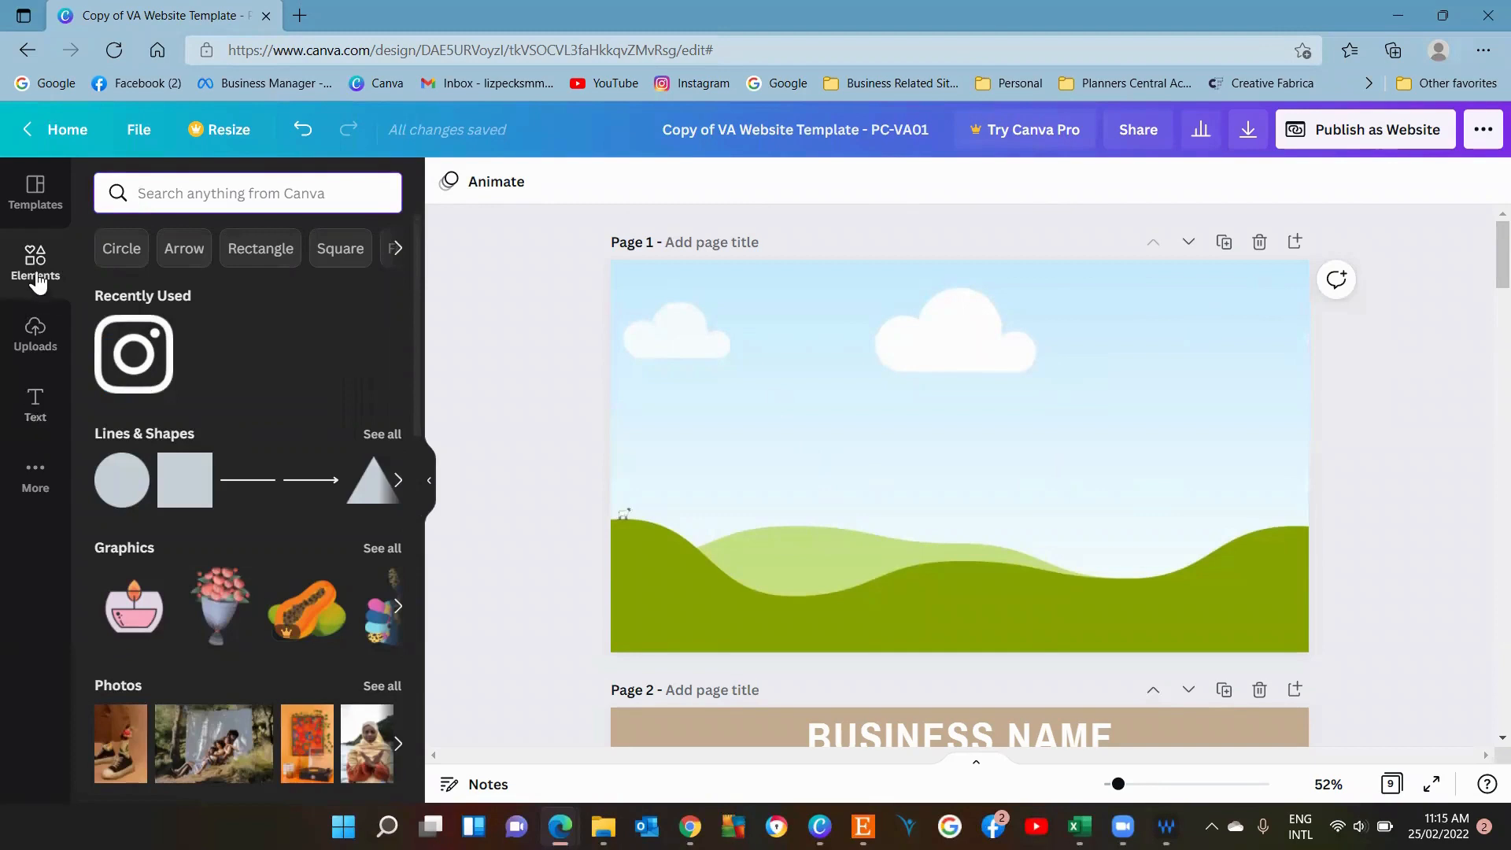
{"action": "left_click", "coordinate": [36, 488]}
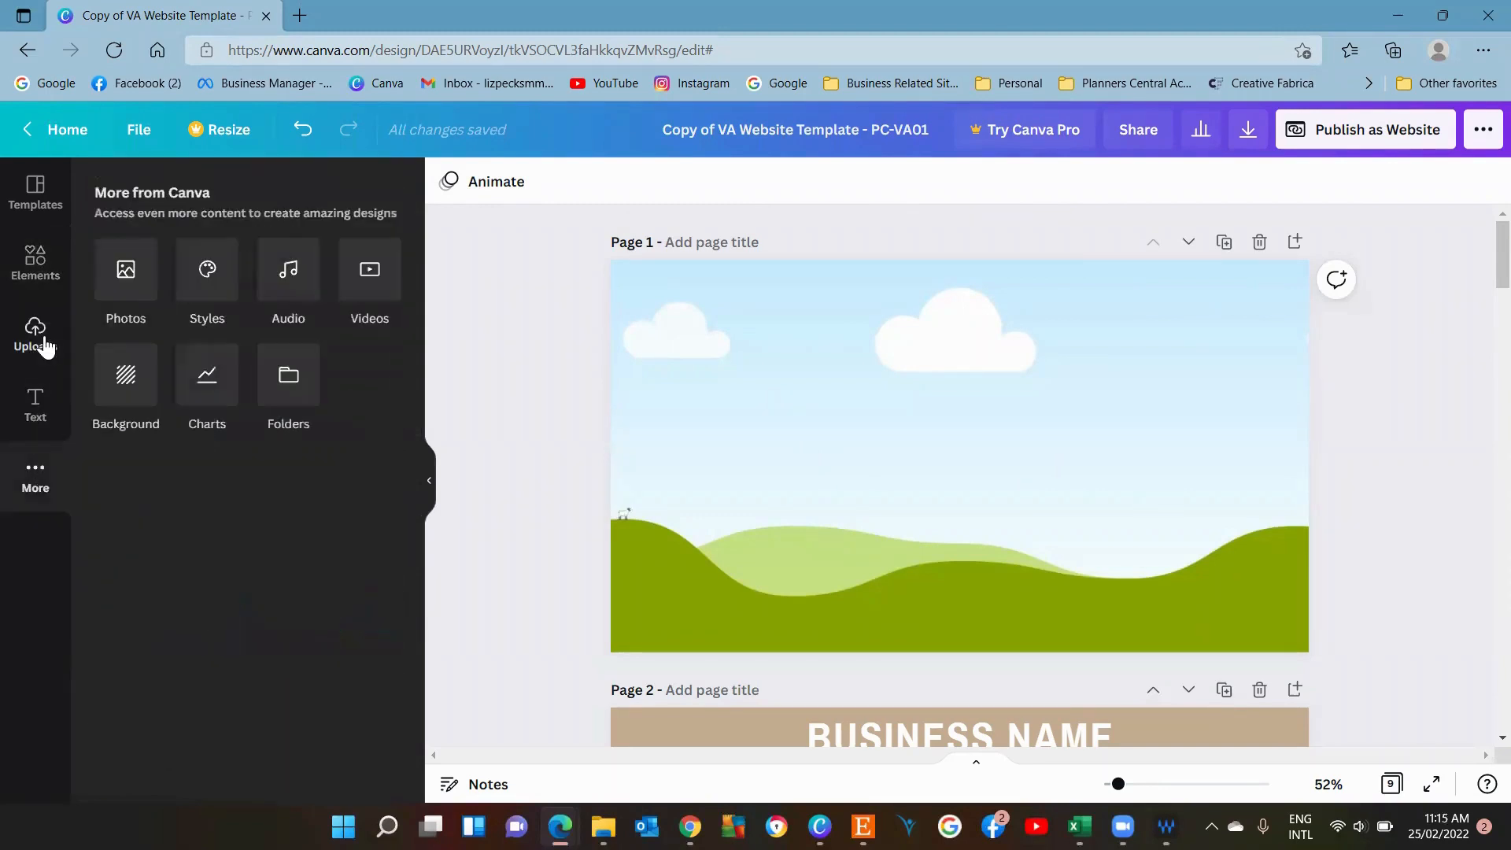
{"action": "left_click", "coordinate": [41, 340]}
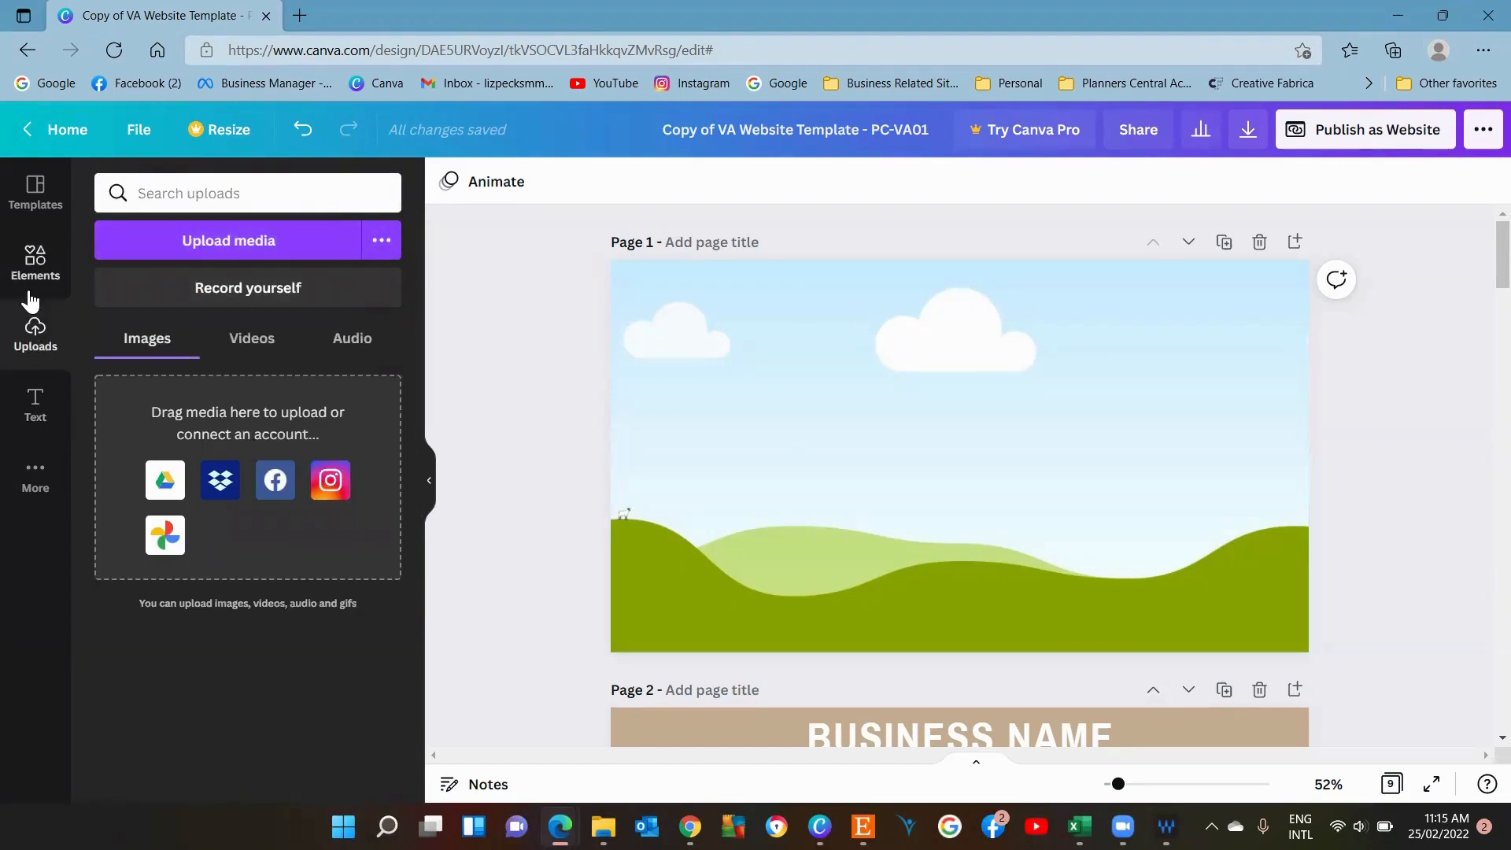
{"action": "left_click", "coordinate": [33, 267]}
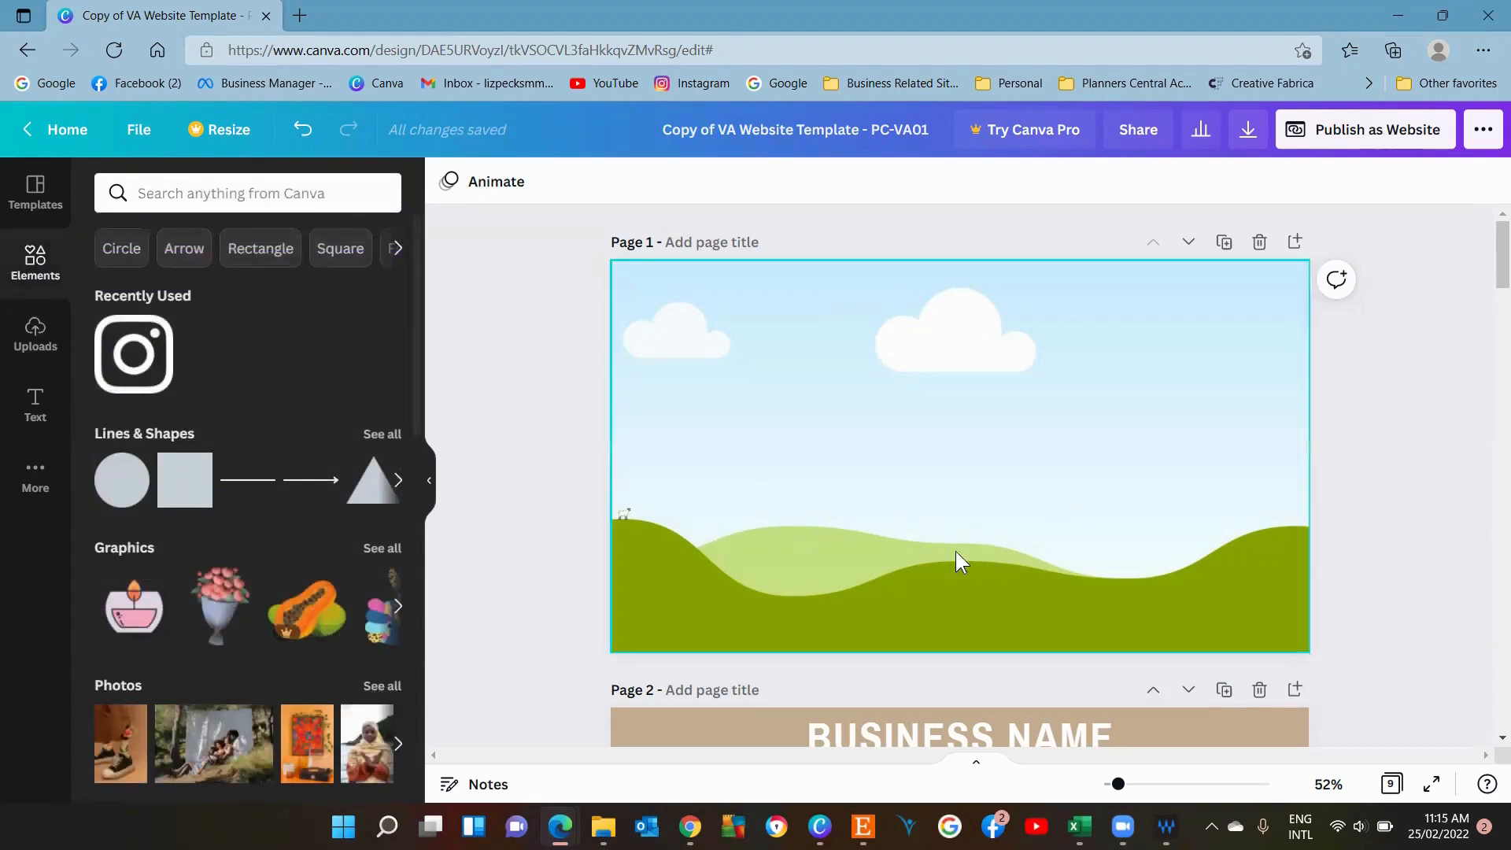
{"action": "left_click", "coordinate": [380, 686]}
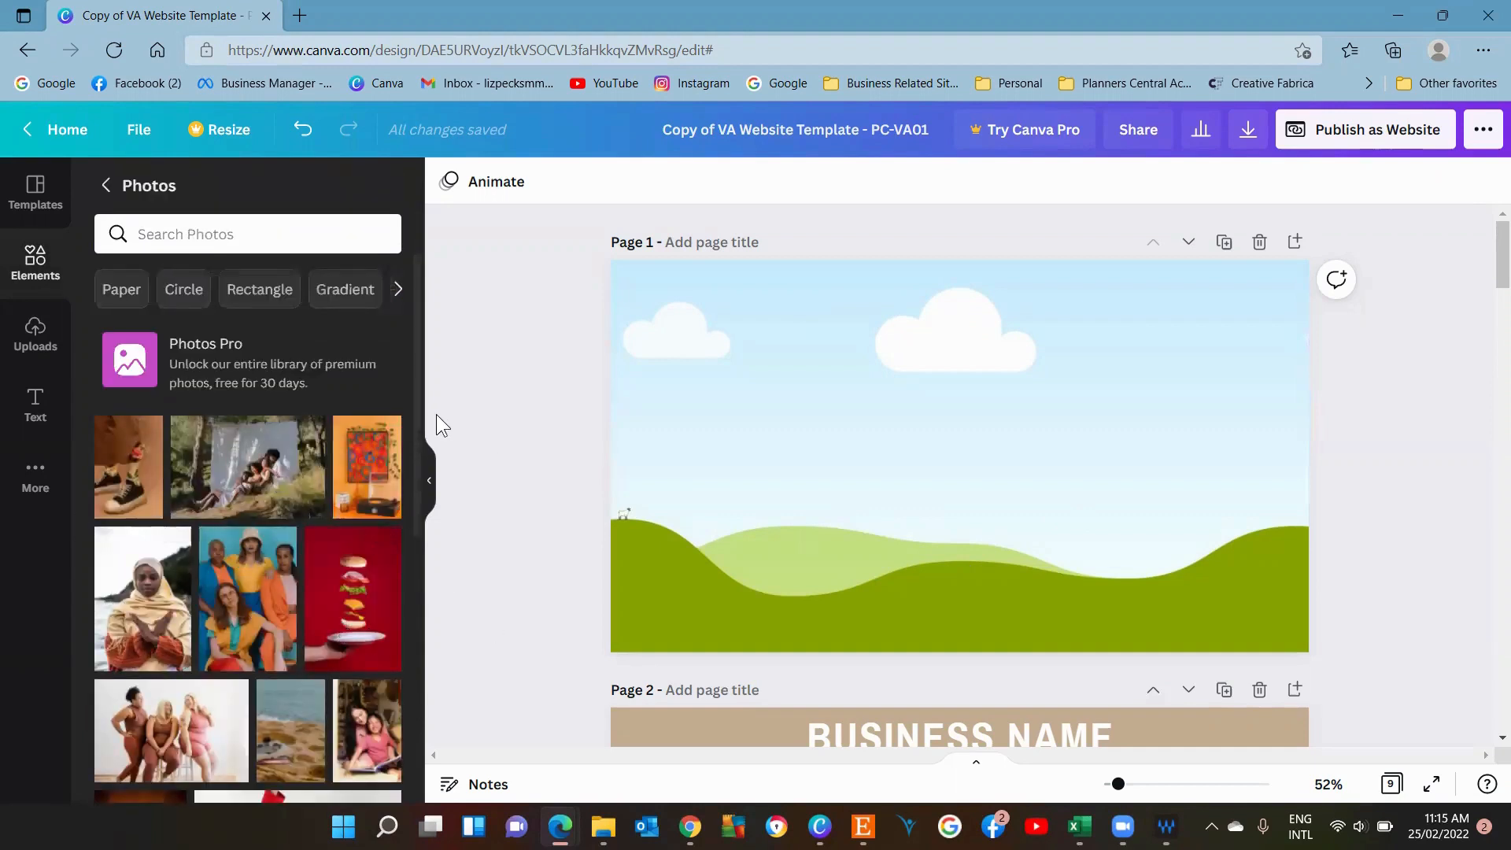
{"action": "left_click_drag", "start_coordinate": [418, 399], "coordinate": [403, 753]}
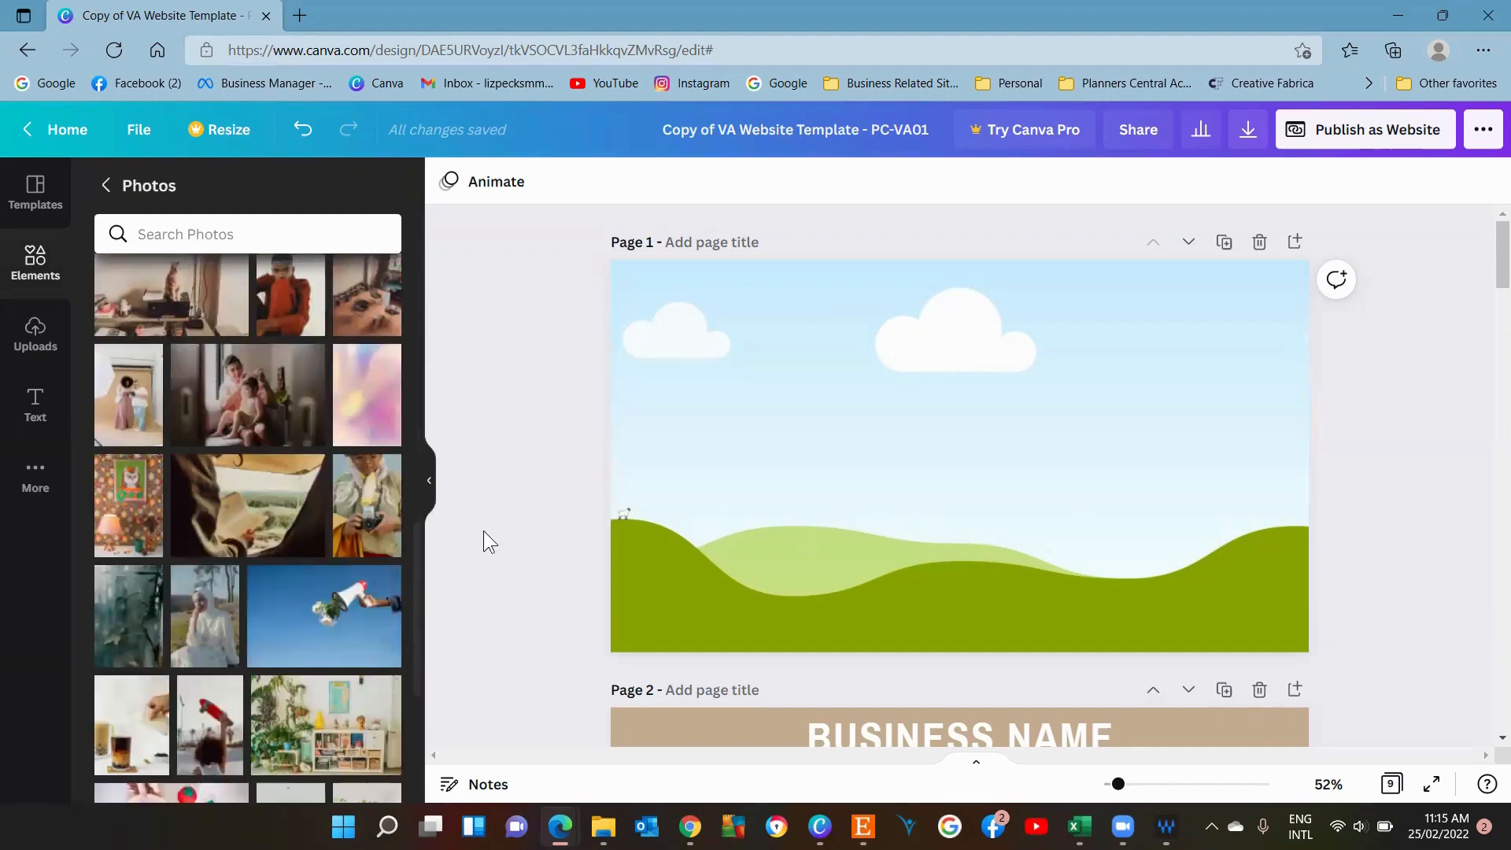
Open the link box for the Learn More button on page 2 and close it without adding a link.
{"action": "left_click_drag", "start_coordinate": [1487, 253], "coordinate": [1490, 308]}
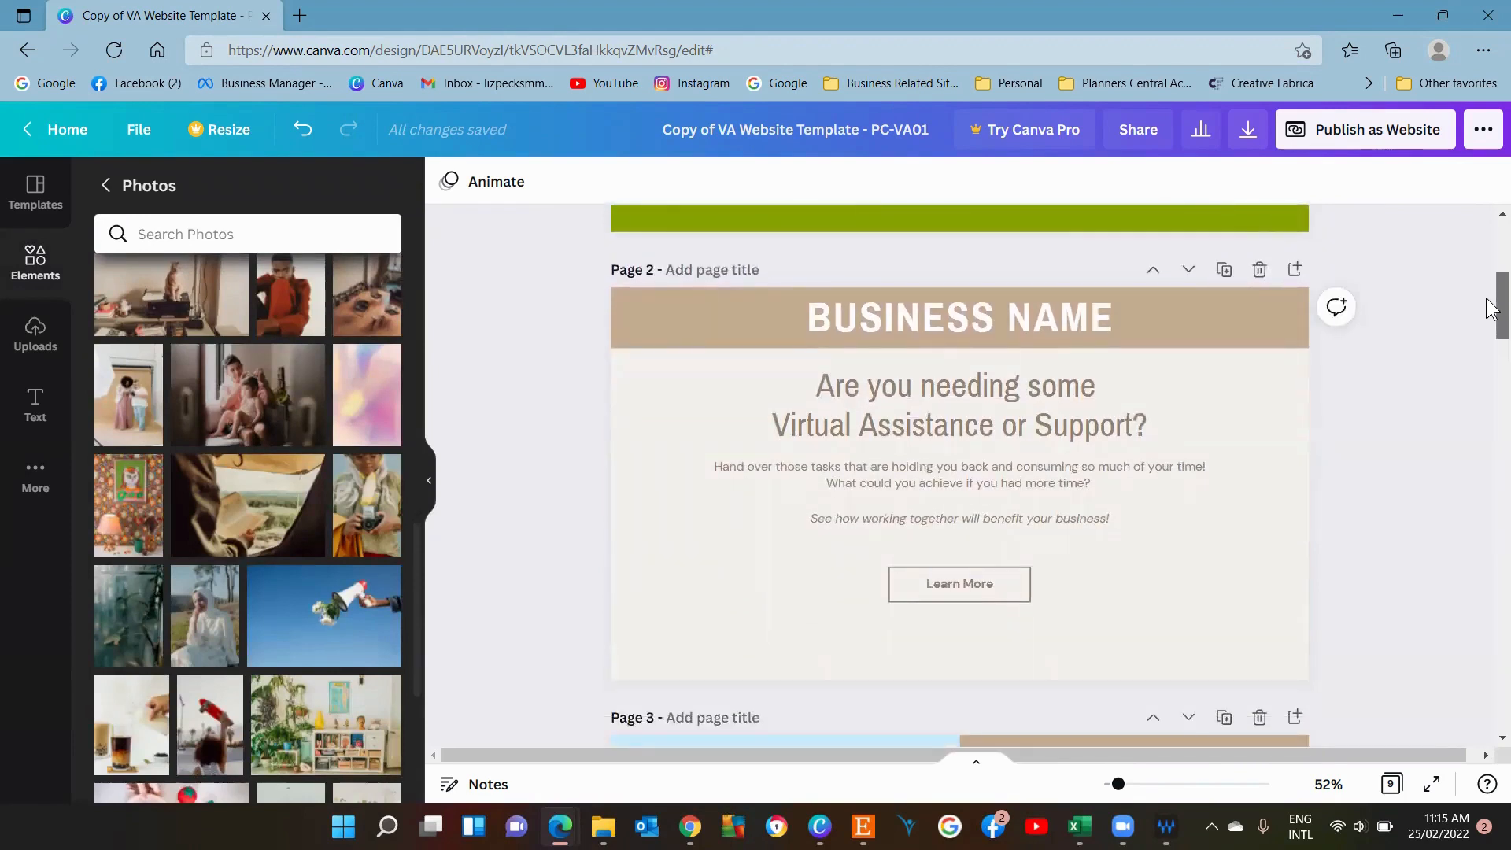
{"action": "left_click_drag", "start_coordinate": [1489, 308], "coordinate": [1490, 318]}
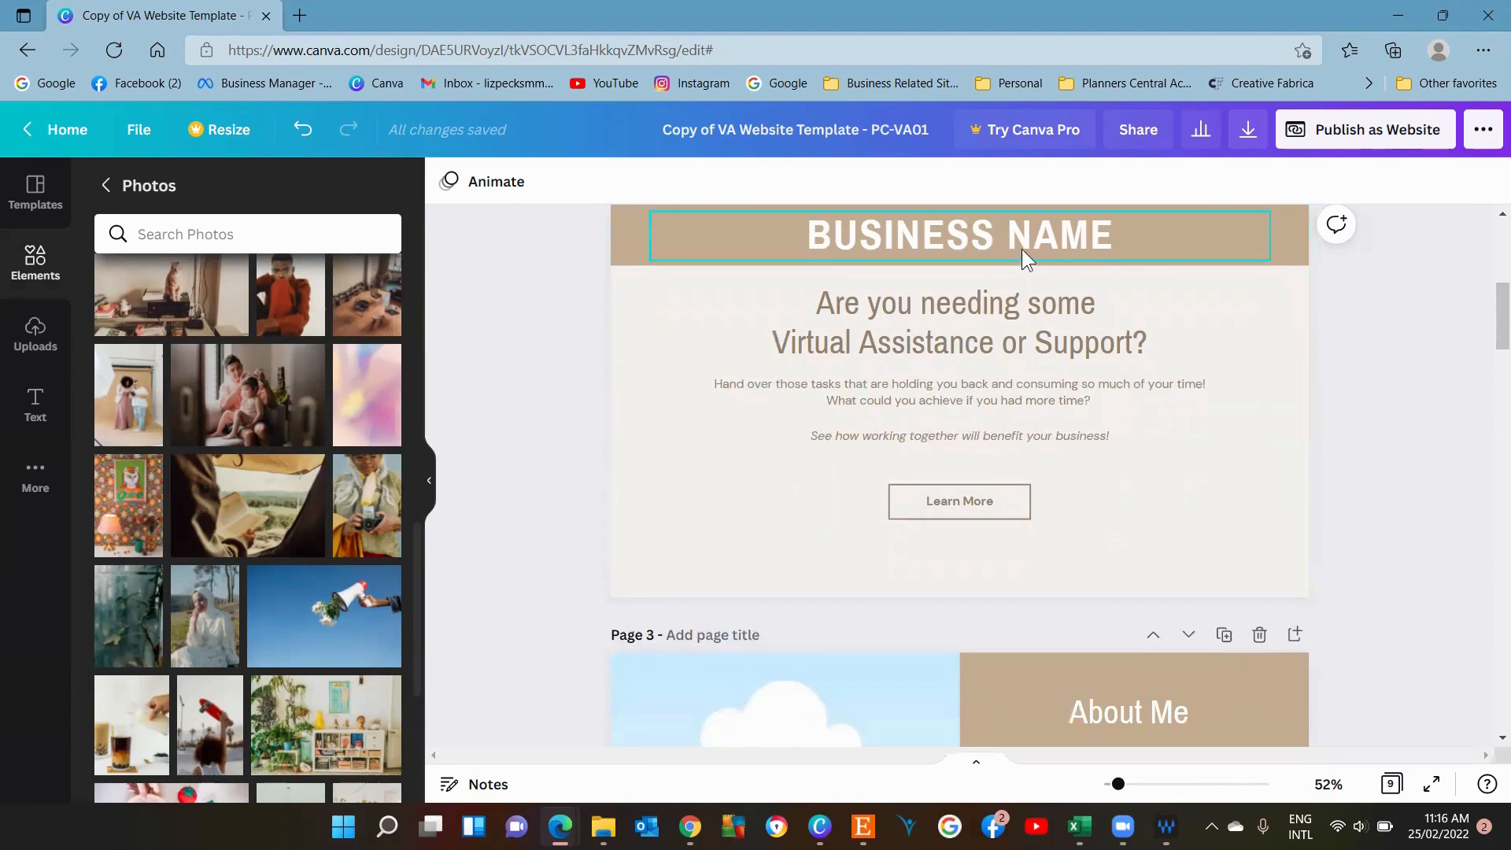
{"action": "left_click", "coordinate": [1111, 226]}
{"action": "double_click", "coordinate": [1105, 226]}
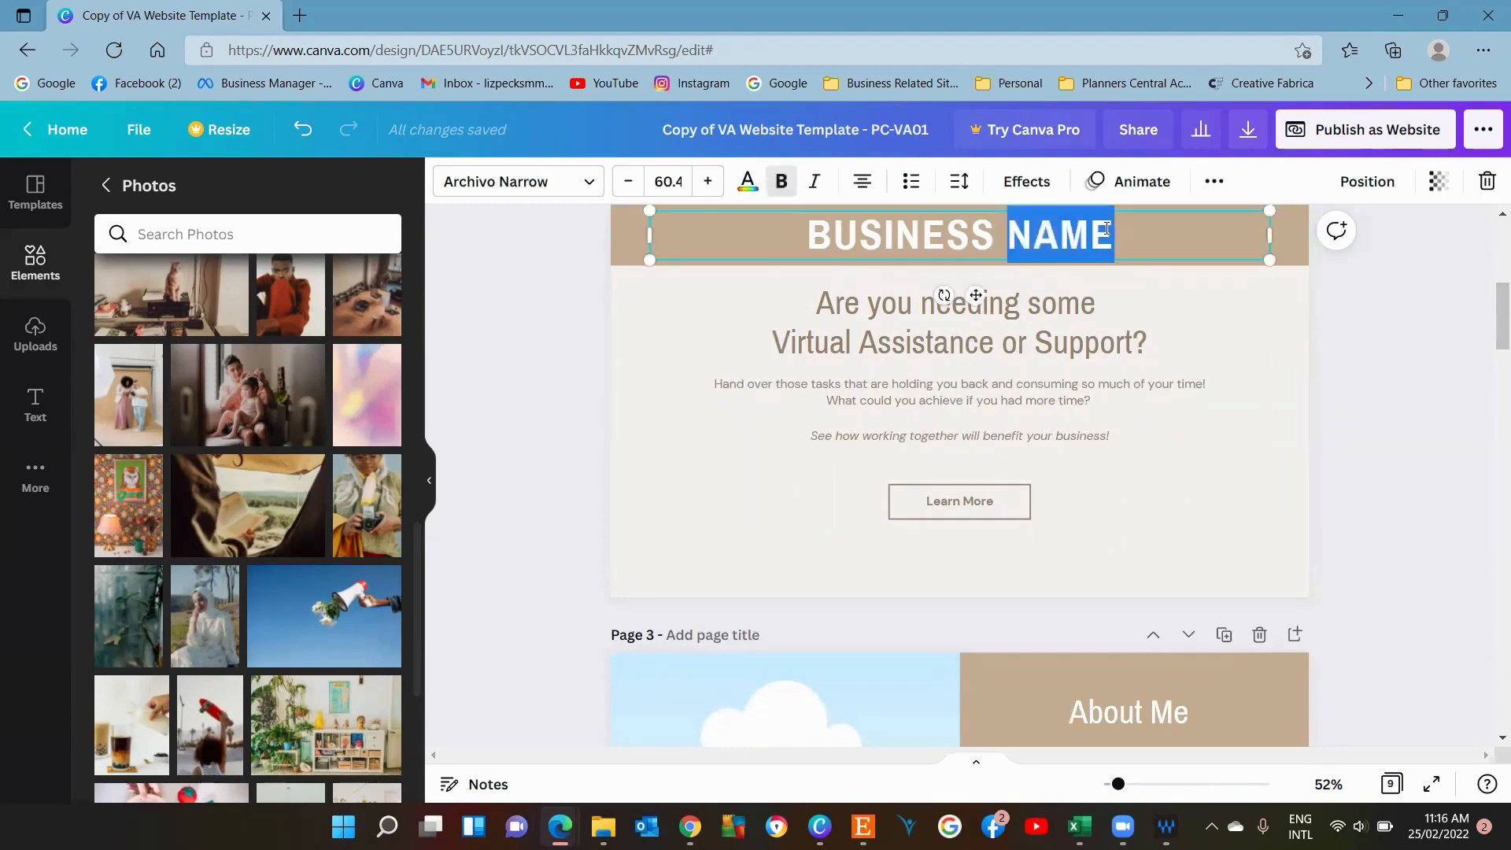
{"action": "left_click", "coordinate": [1084, 472]}
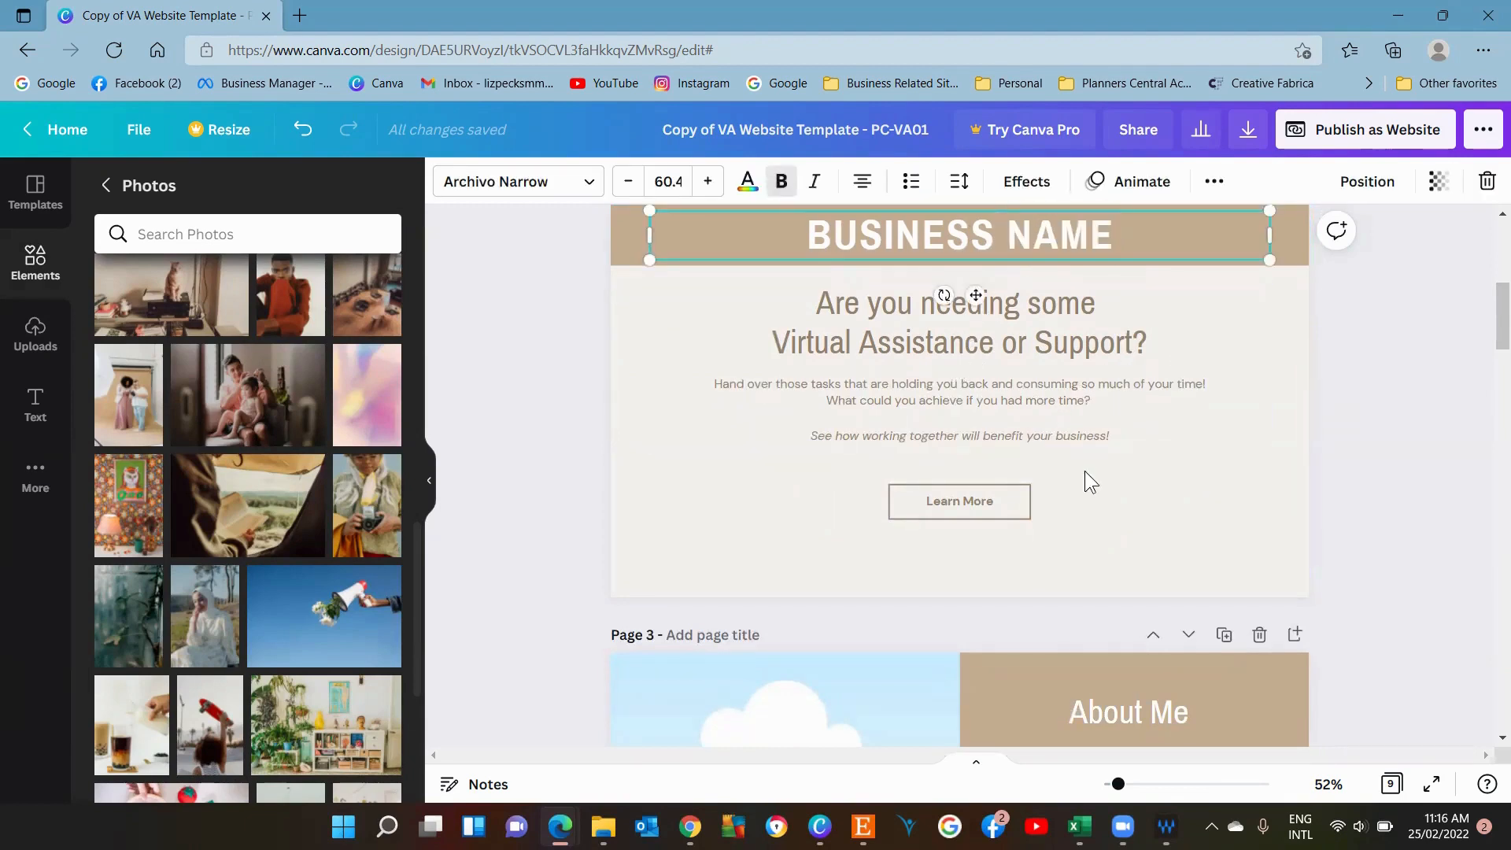
{"action": "left_click", "coordinate": [897, 494]}
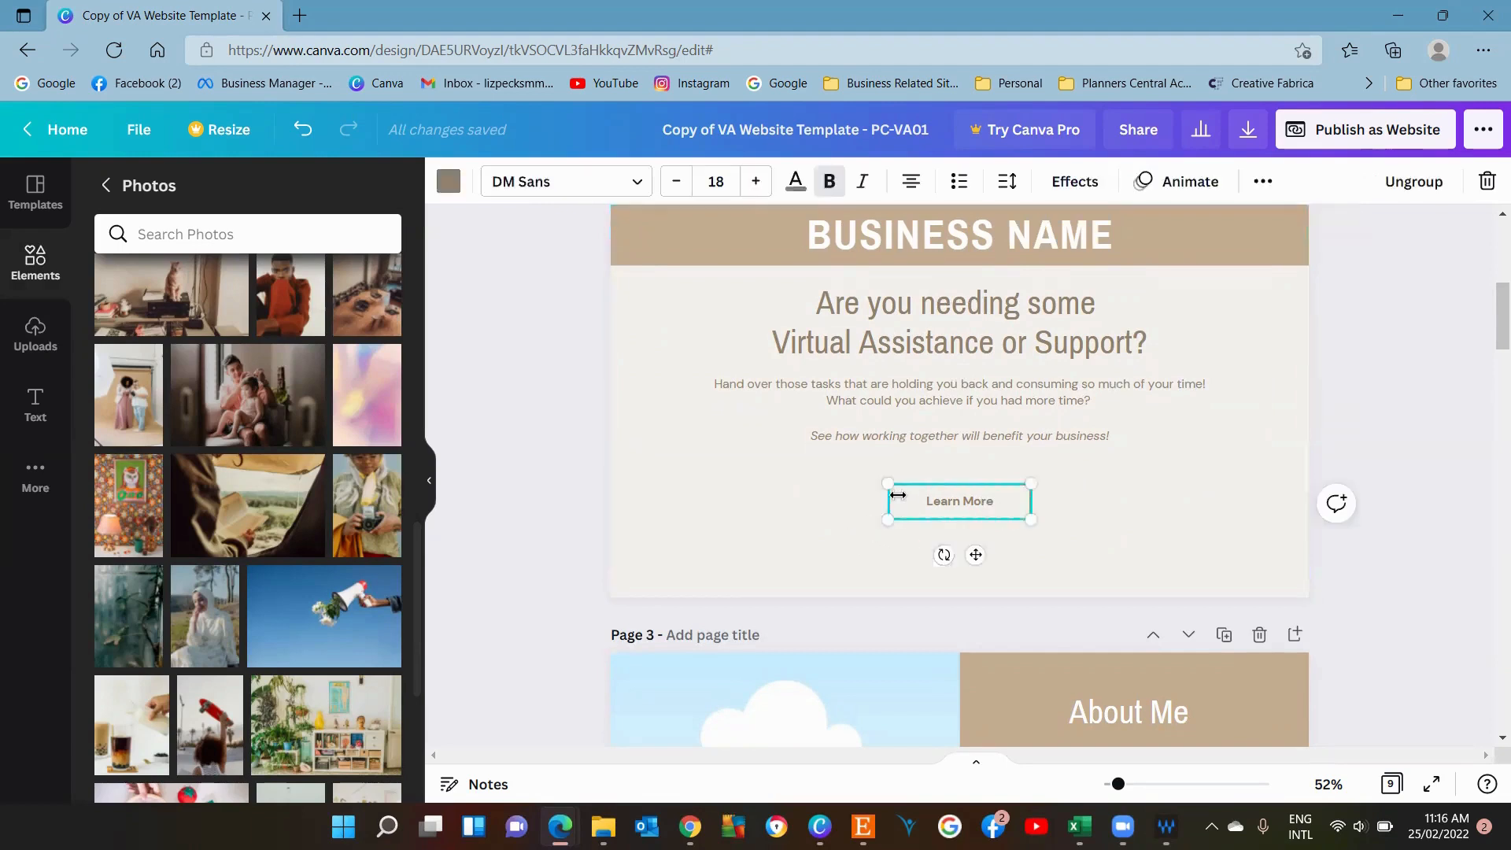
{"action": "left_click", "coordinate": [1263, 185]}
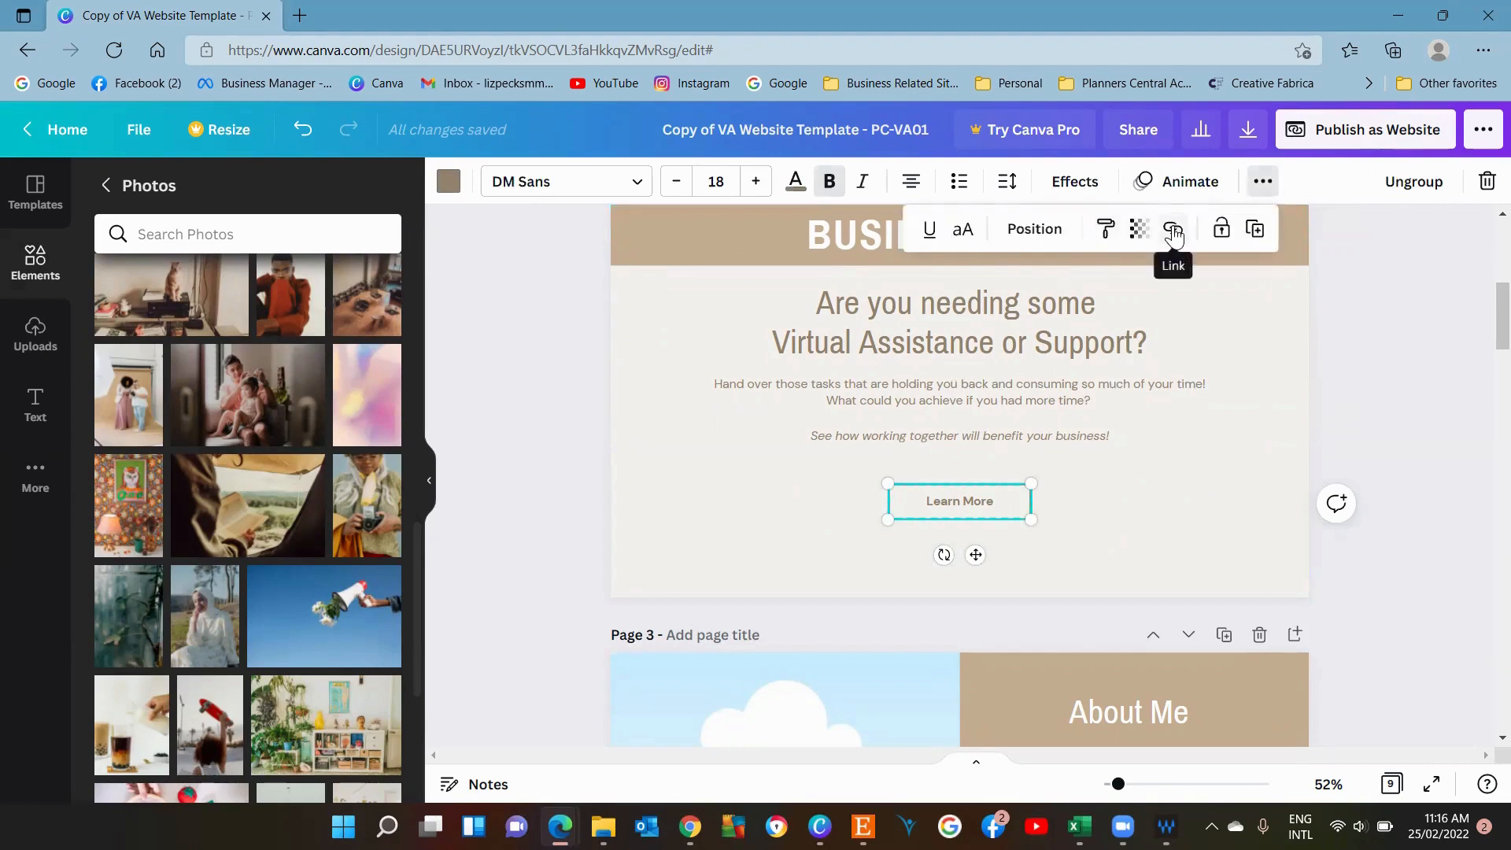
{"action": "left_click", "coordinate": [1174, 231]}
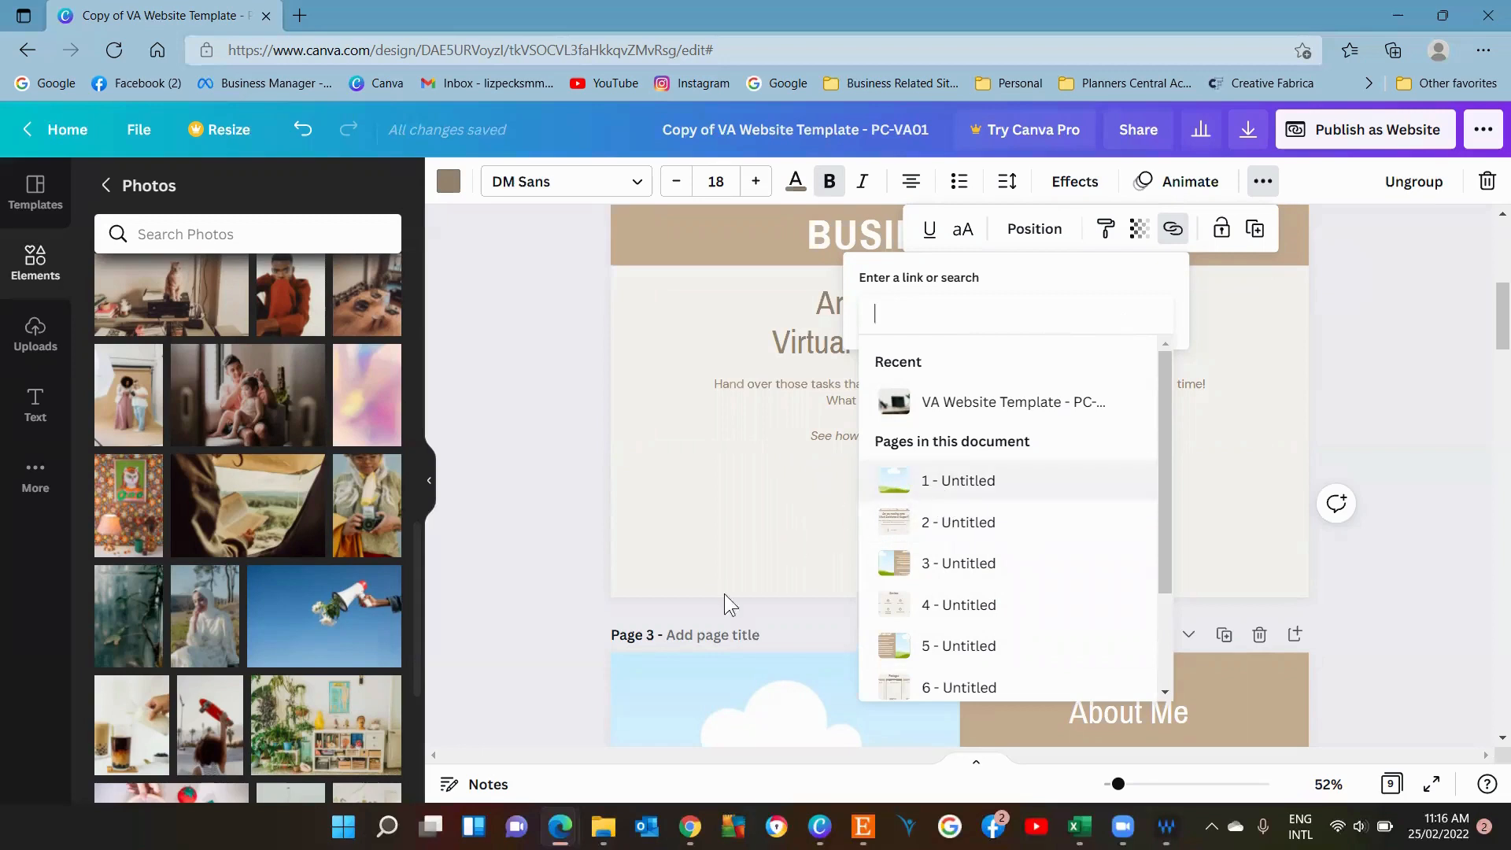
{"action": "left_click", "coordinate": [751, 546]}
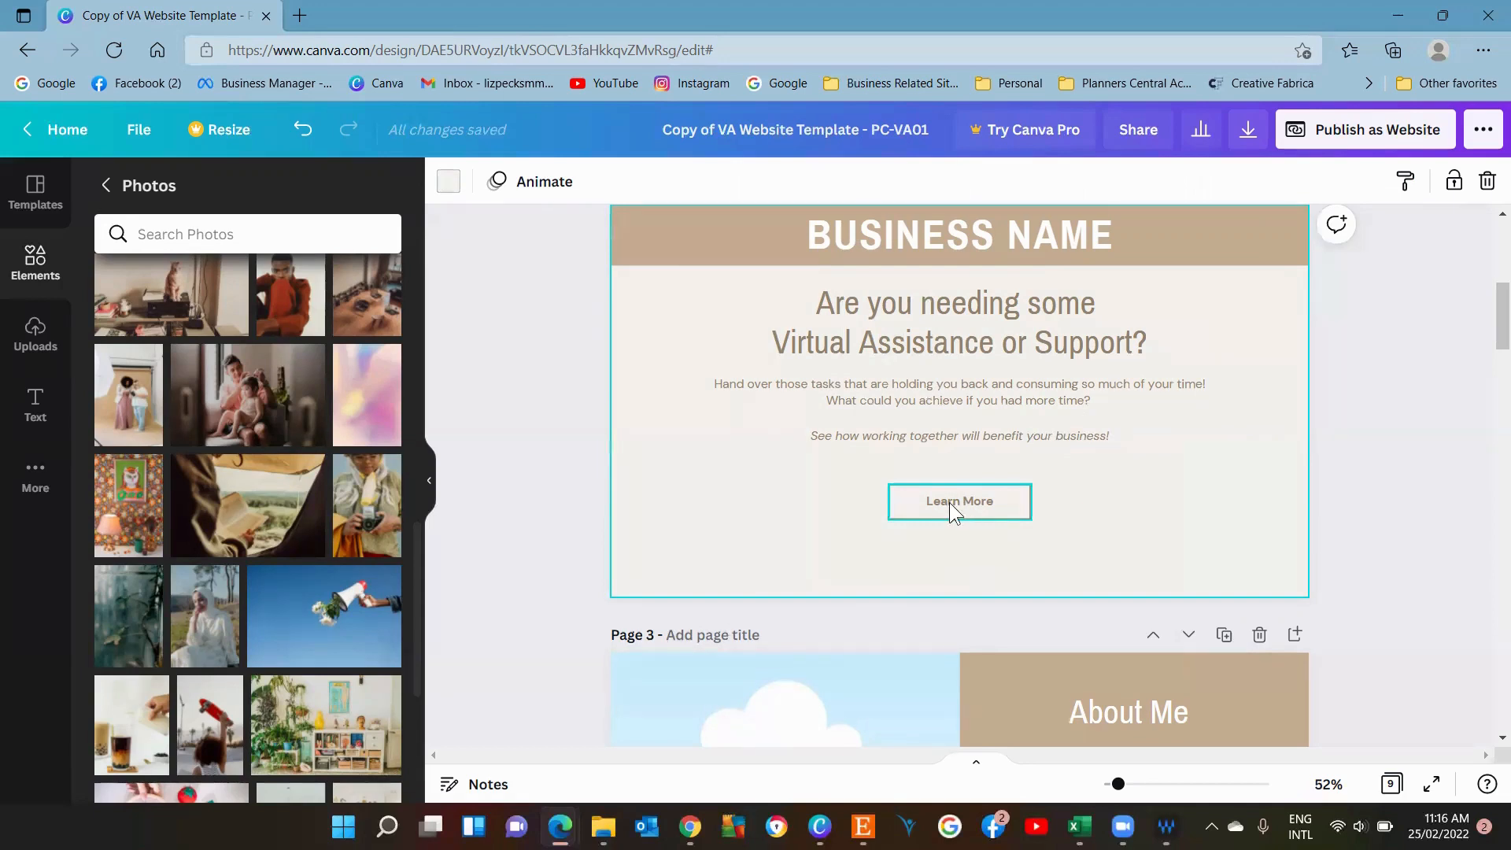
Open the extra options for the Want to work with Me? button on the About Me page.
{"action": "left_click_drag", "start_coordinate": [1495, 344], "coordinate": [1489, 406]}
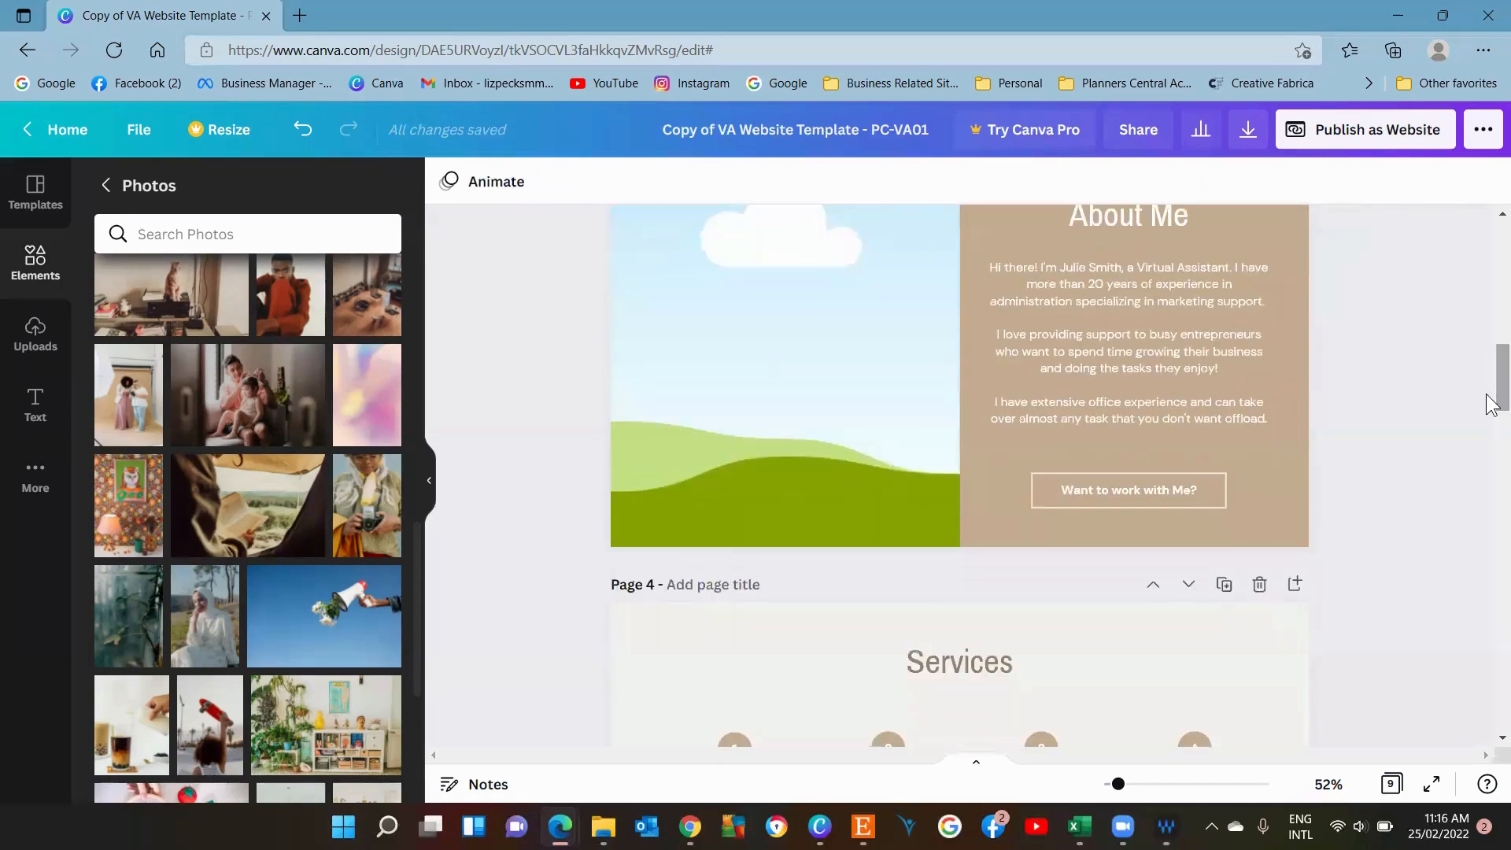
{"action": "left_click", "coordinate": [1169, 483]}
{"action": "left_click", "coordinate": [1212, 185]}
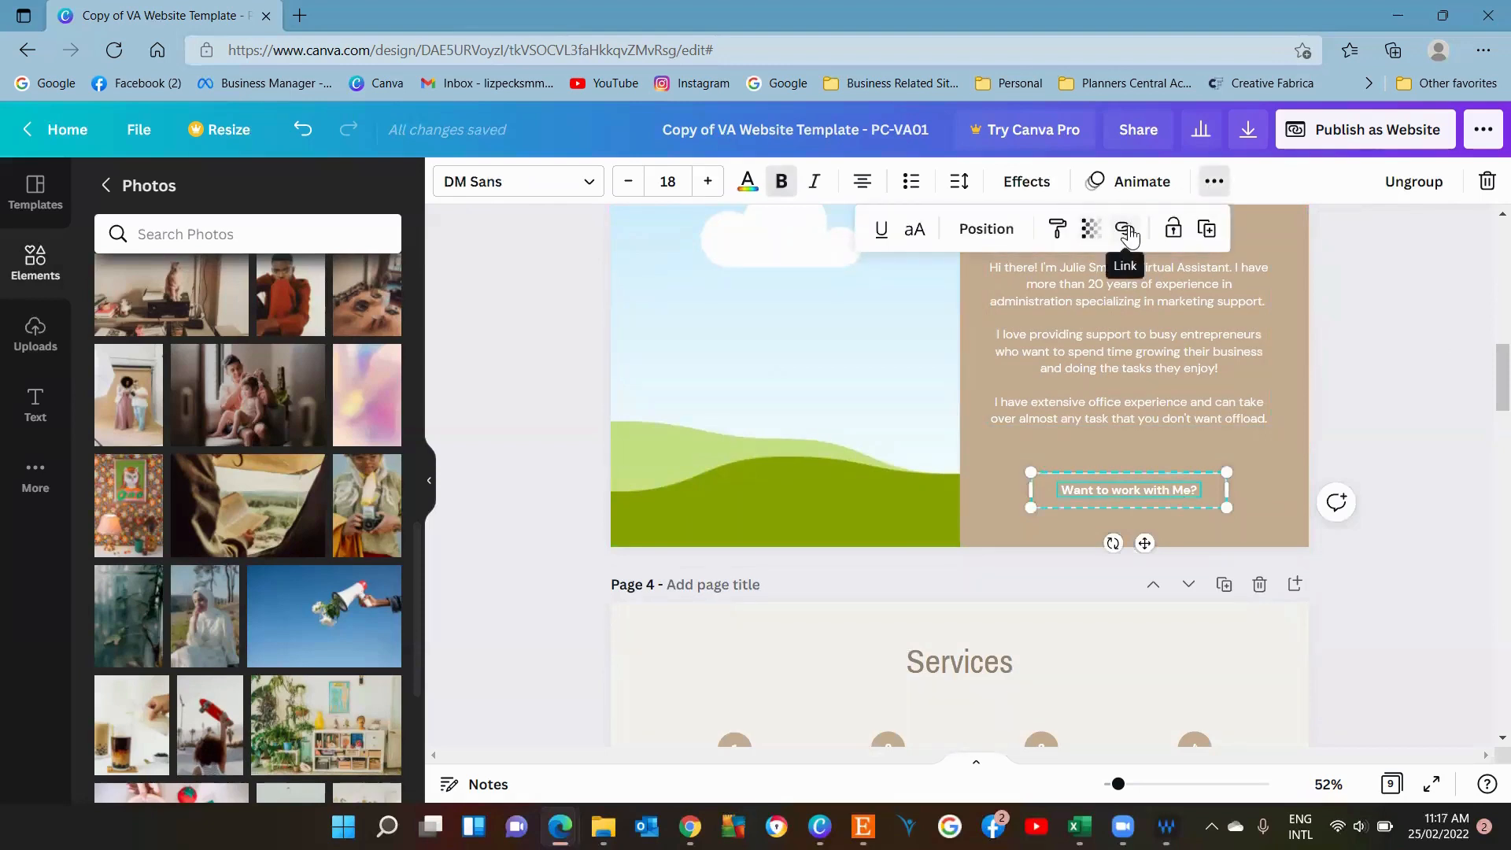
{"action": "left_click", "coordinate": [1254, 436]}
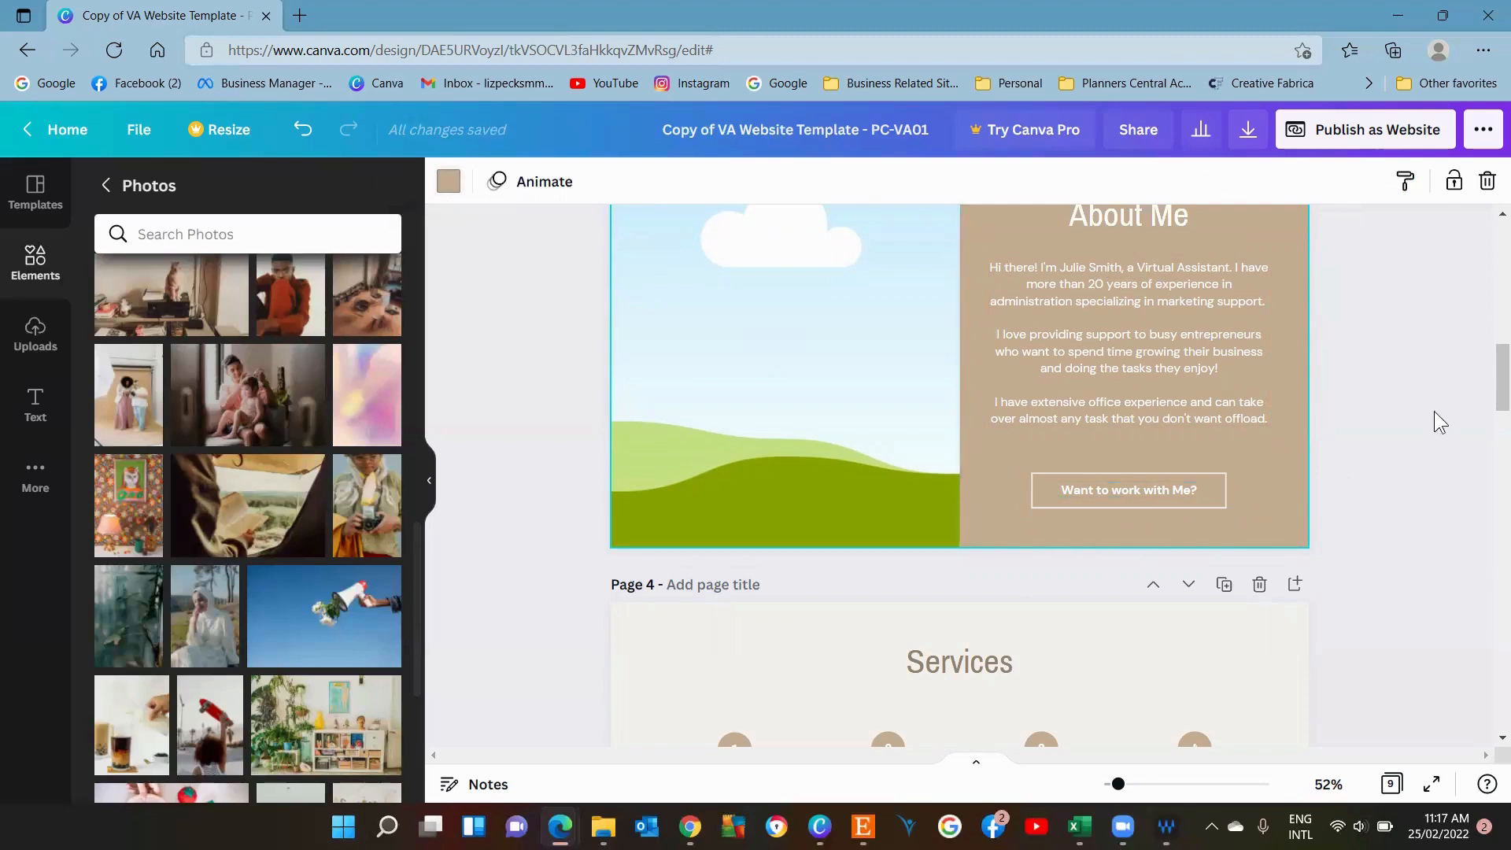
Scroll through the Services, Packages, Examples and Testimonials pages down to the Contact Me page.
{"action": "left_click_drag", "start_coordinate": [1502, 371], "coordinate": [1488, 429]}
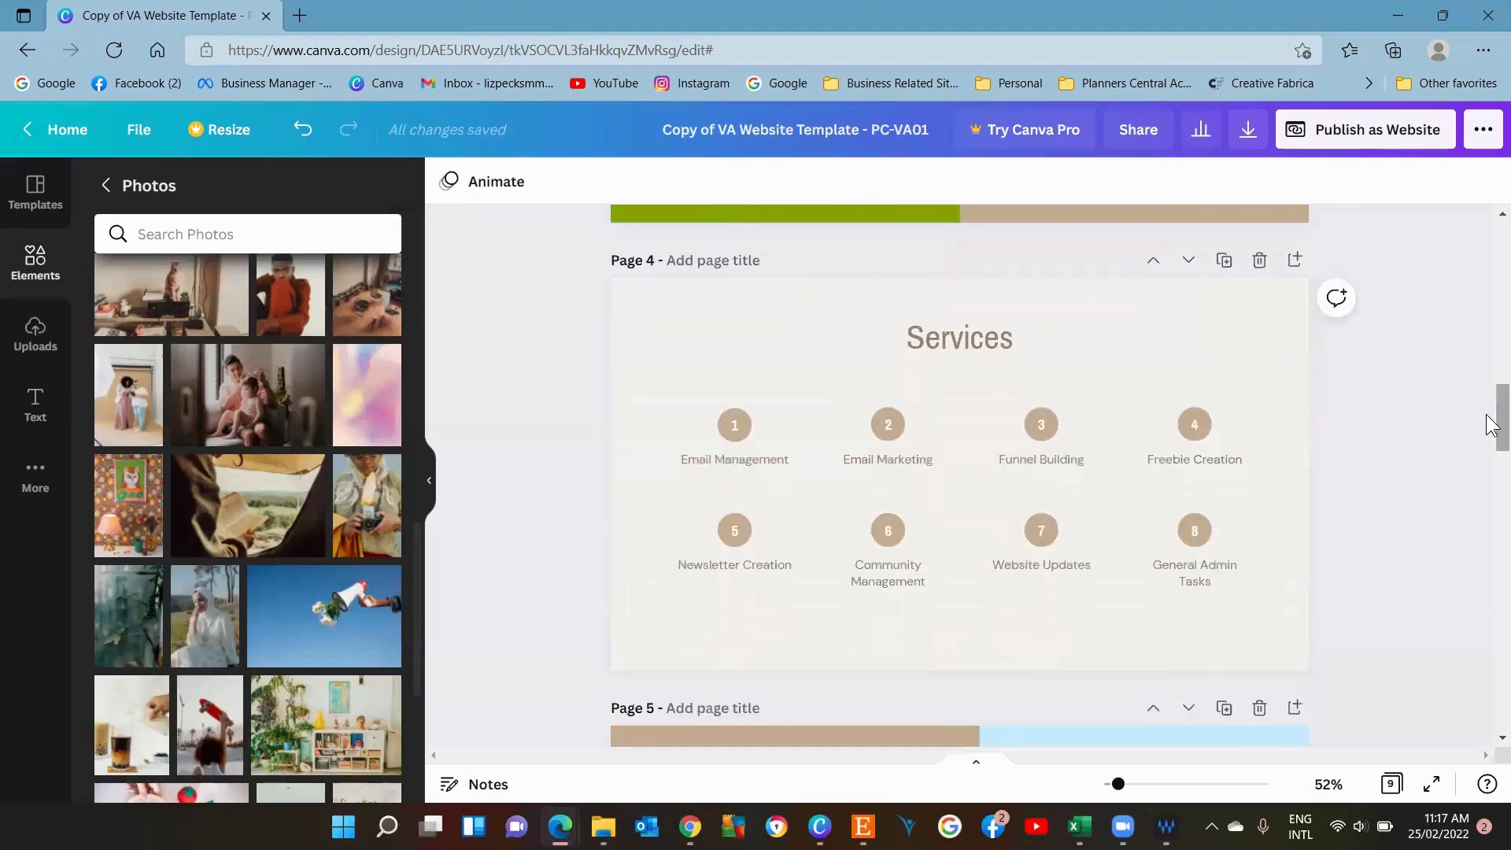
{"action": "left_click", "coordinate": [1009, 339]}
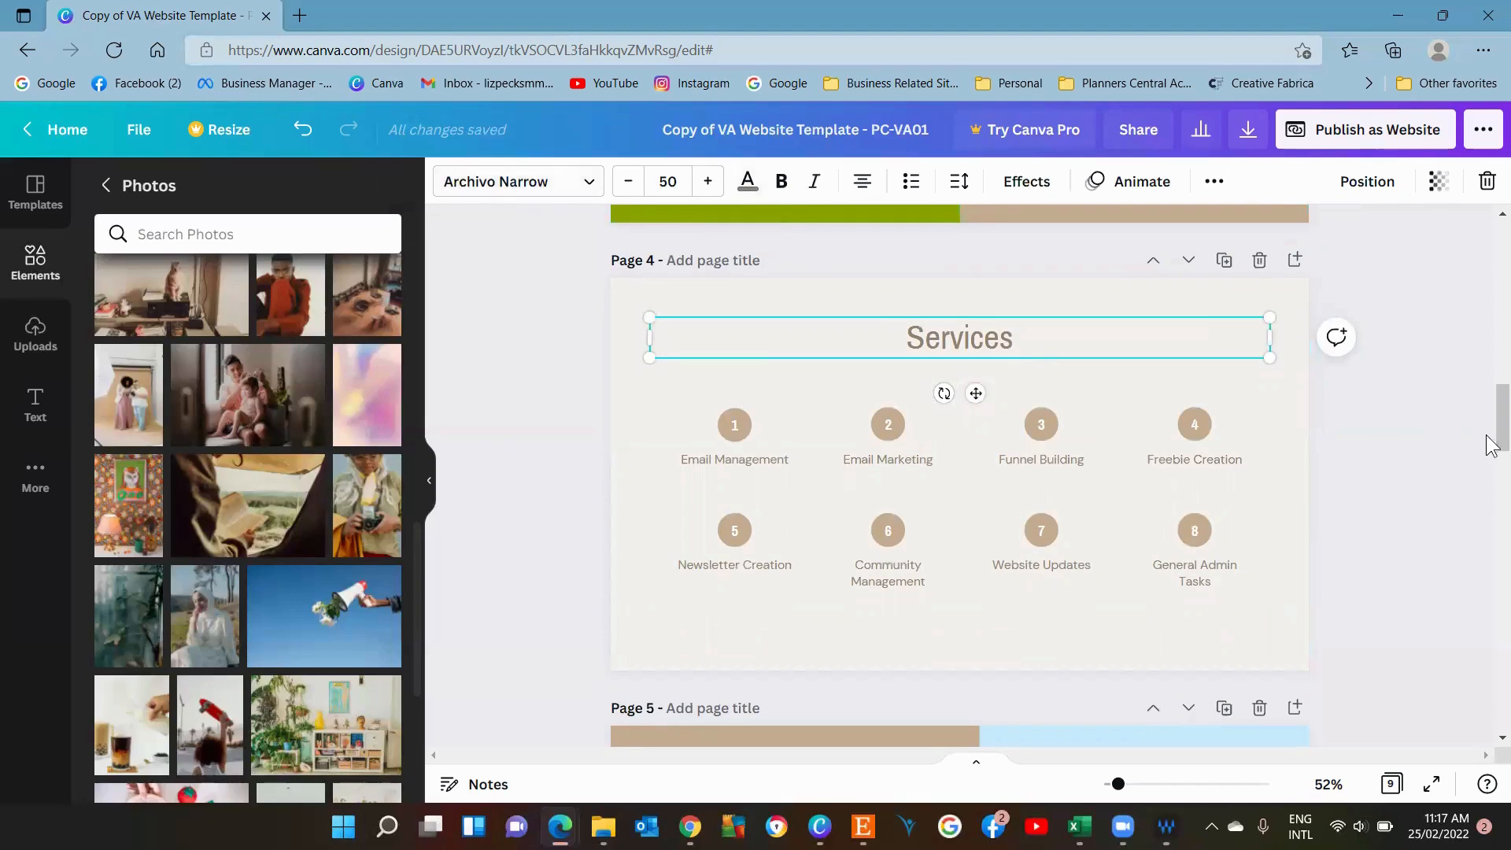
{"action": "left_click_drag", "start_coordinate": [1496, 425], "coordinate": [1497, 551]}
{"action": "left_click", "coordinate": [1299, 478]}
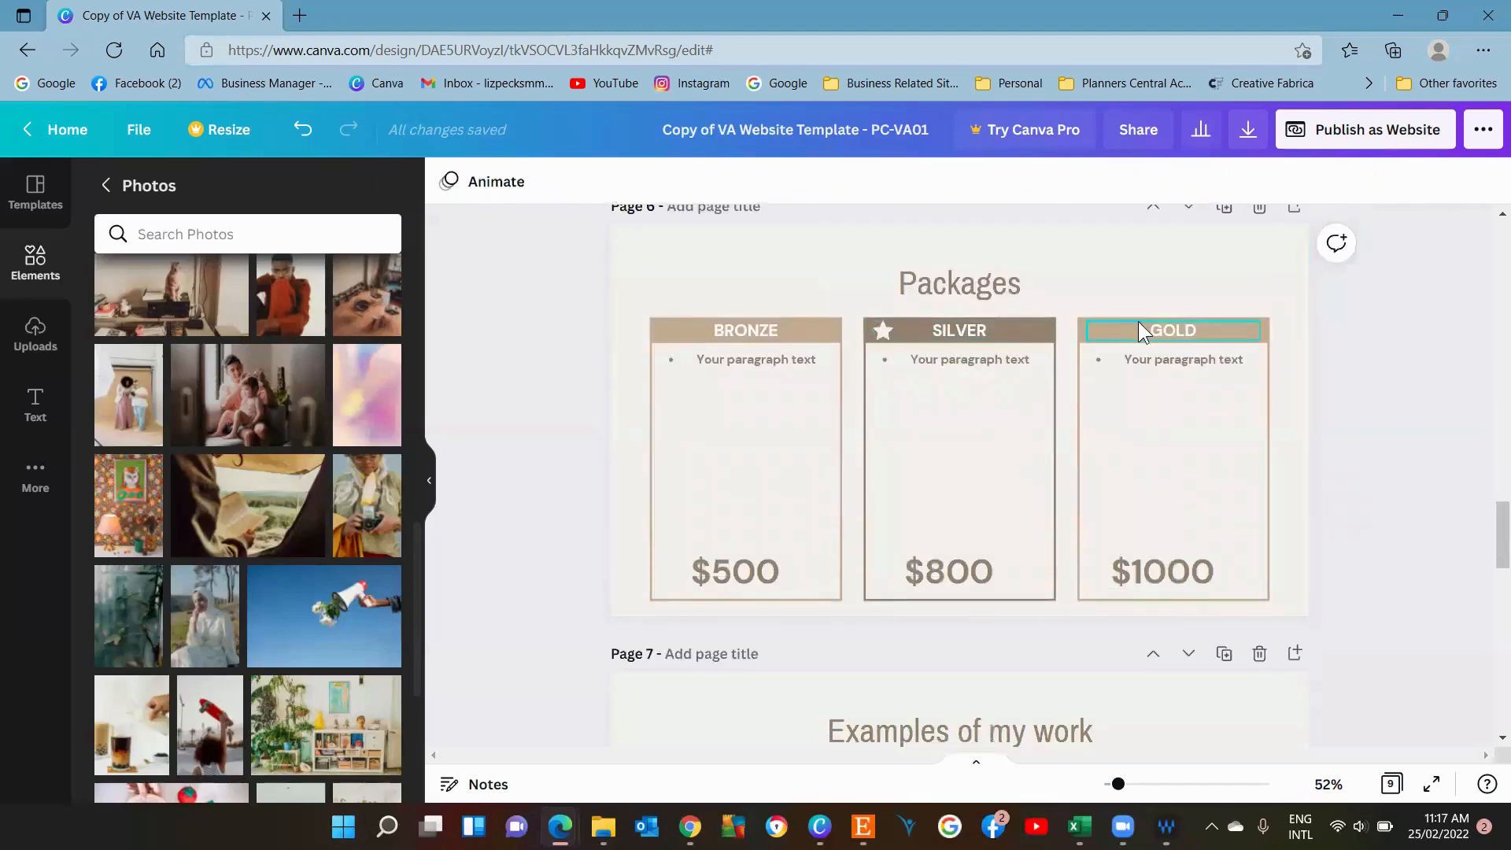
{"action": "left_click", "coordinate": [1155, 356]}
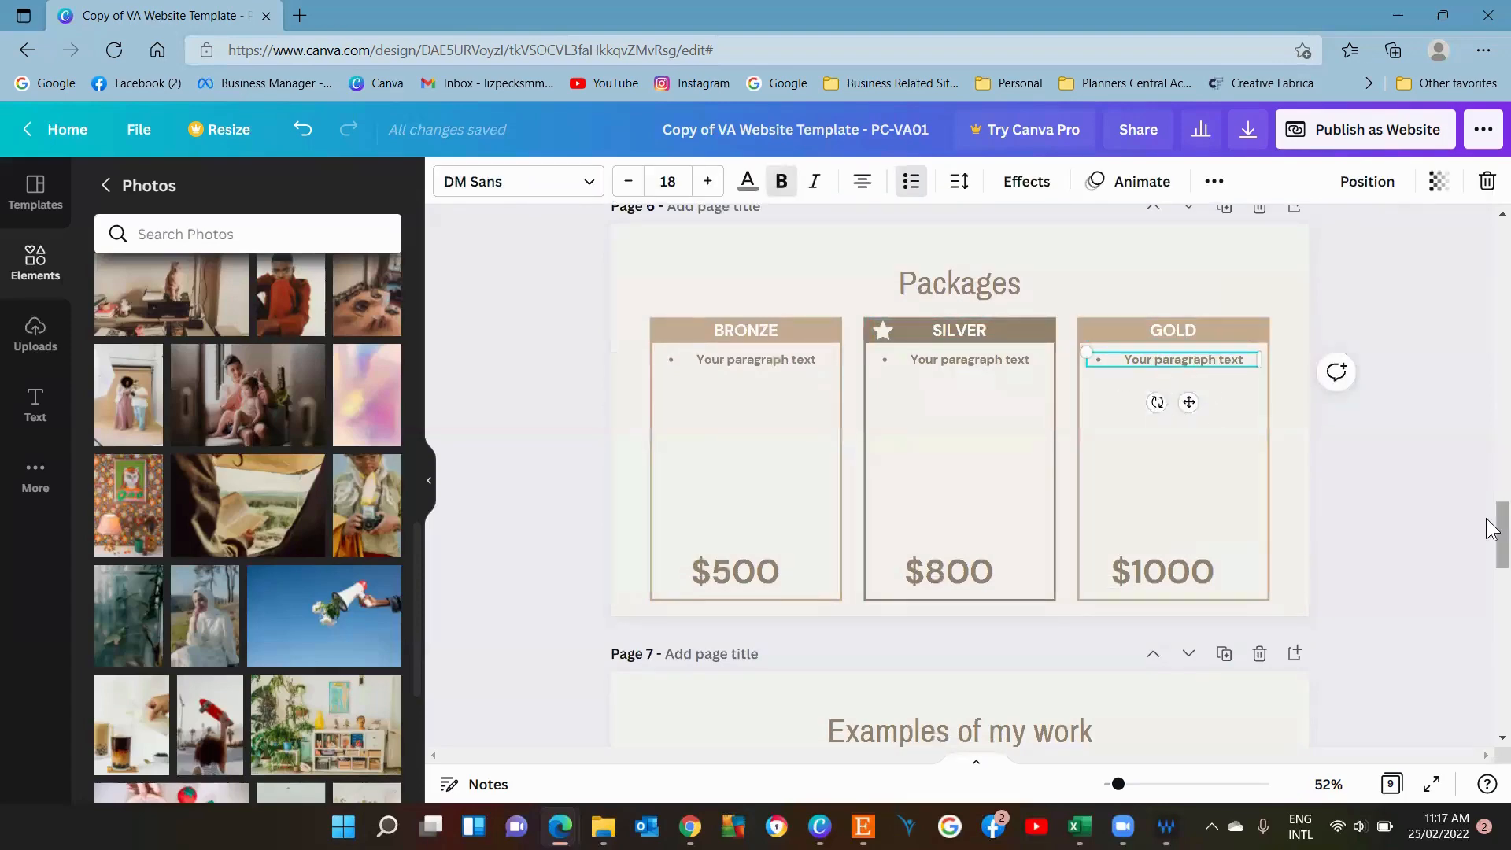
{"action": "left_click_drag", "start_coordinate": [1495, 530], "coordinate": [1489, 594]}
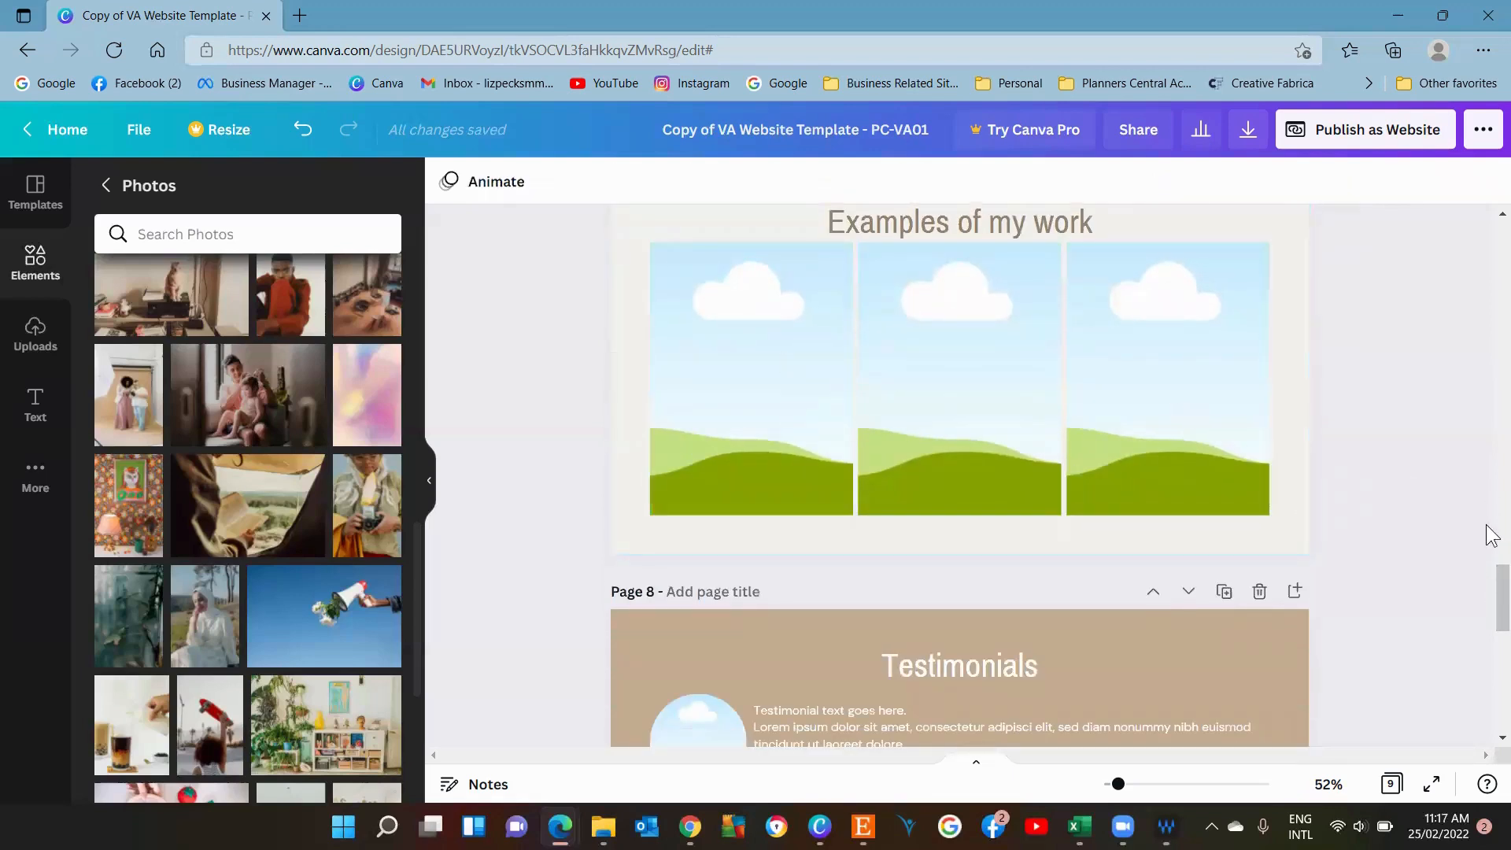
{"action": "scroll", "coordinate": [1328, 311], "scroll_direction": "up", "scroll_amount": 3}
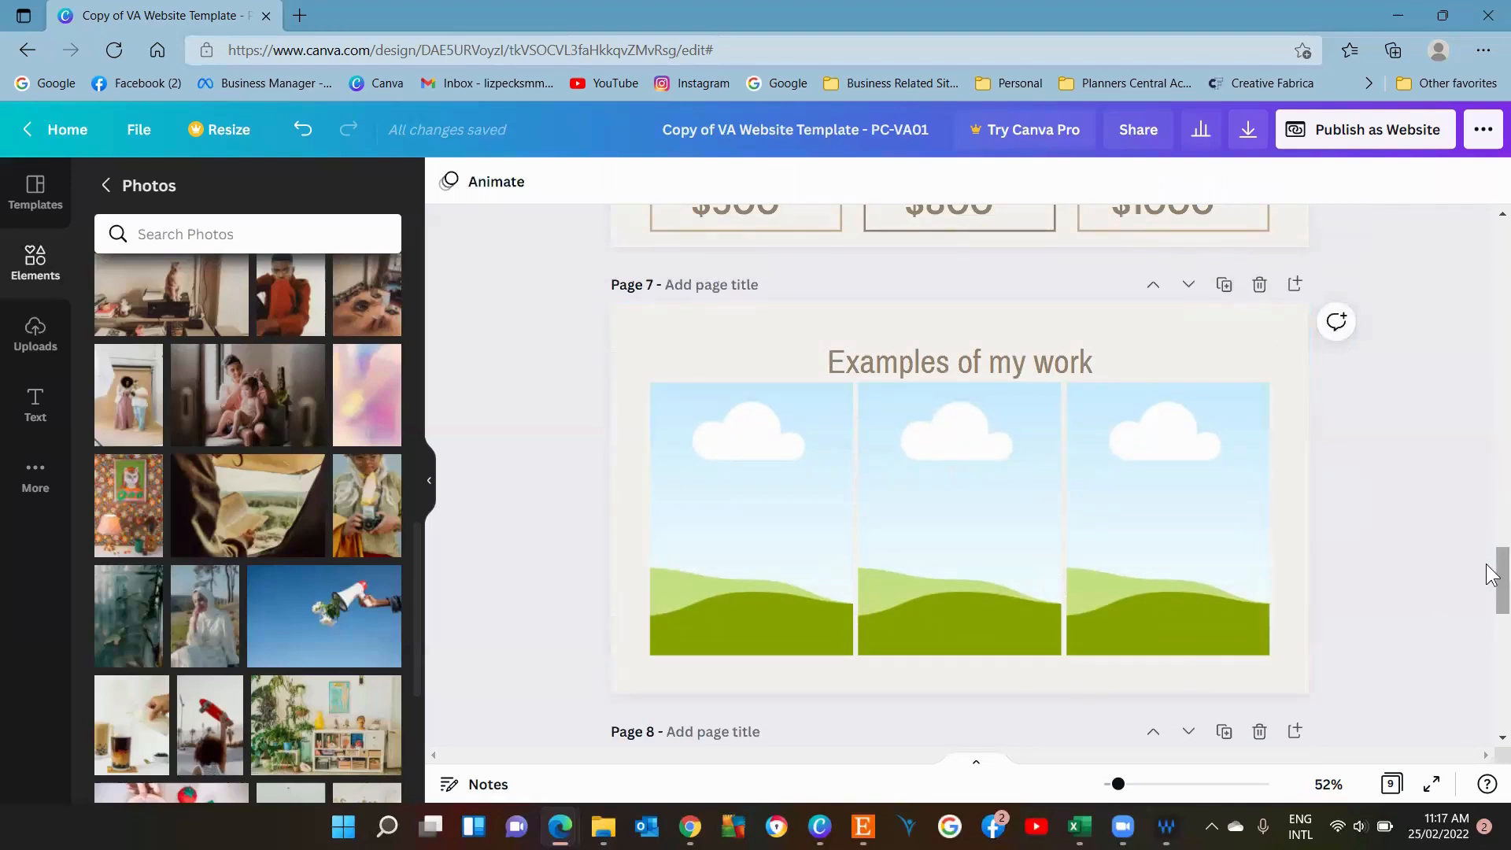
{"action": "left_click_drag", "start_coordinate": [1491, 573], "coordinate": [1491, 634]}
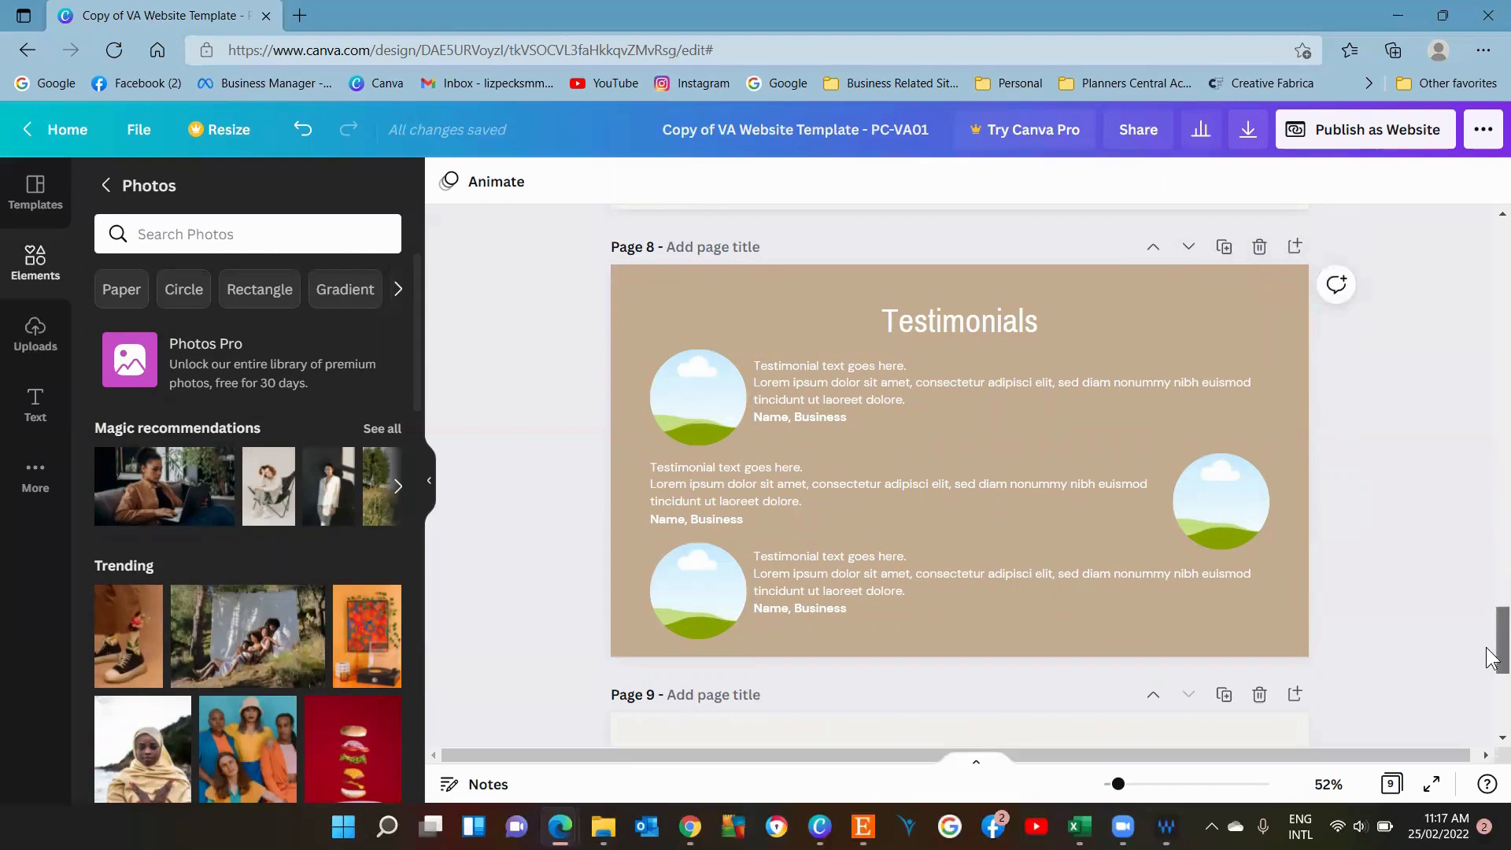
{"action": "left_click_drag", "start_coordinate": [1491, 663], "coordinate": [1491, 703]}
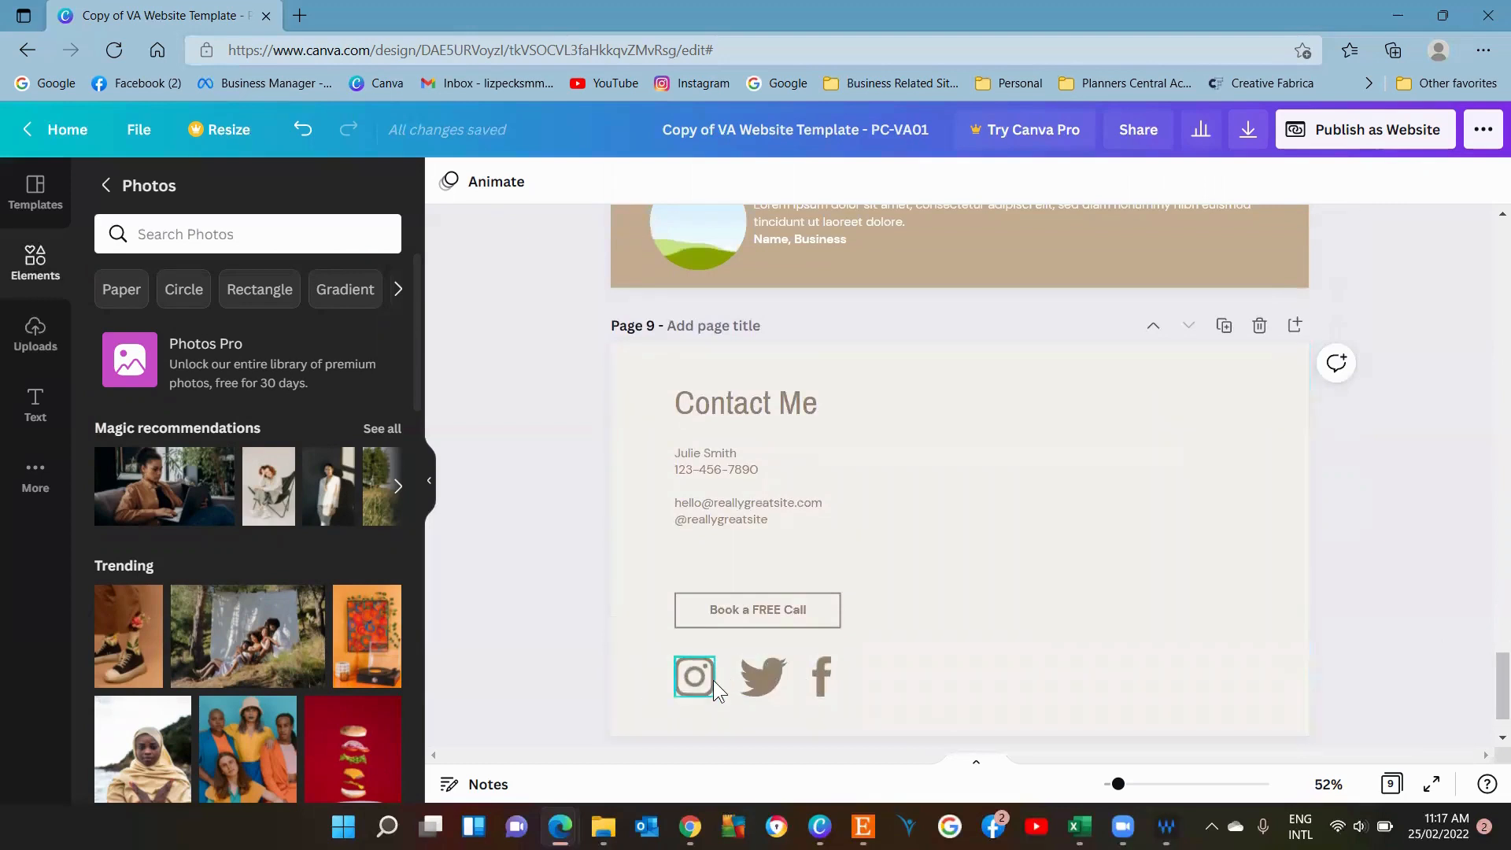
Open the link box for each of the Instagram, Twitter and Facebook icons on the Contact Me page.
{"action": "left_click", "coordinate": [688, 673]}
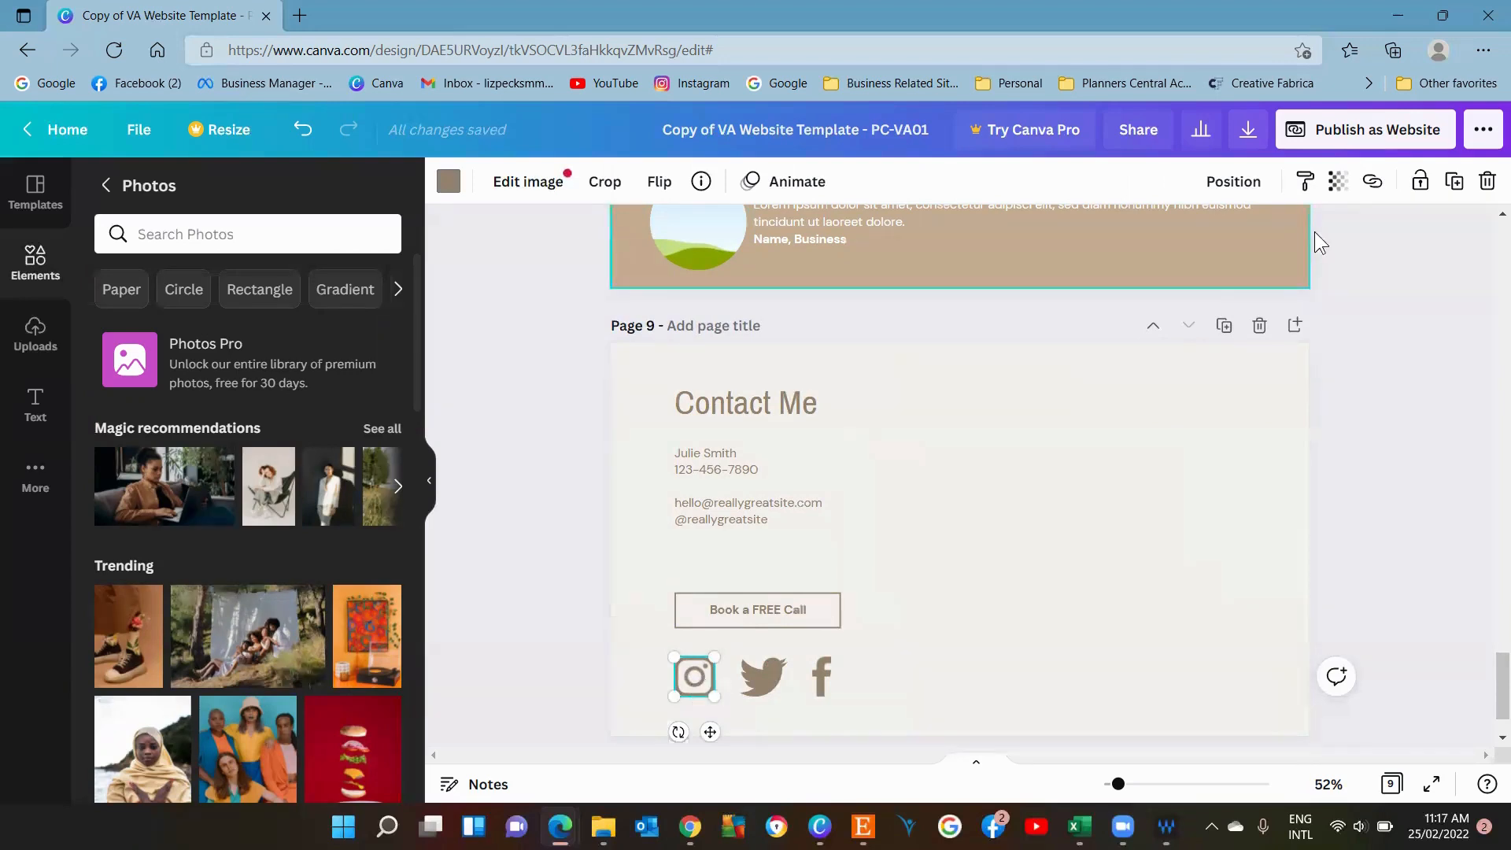
{"action": "left_click", "coordinate": [1369, 183]}
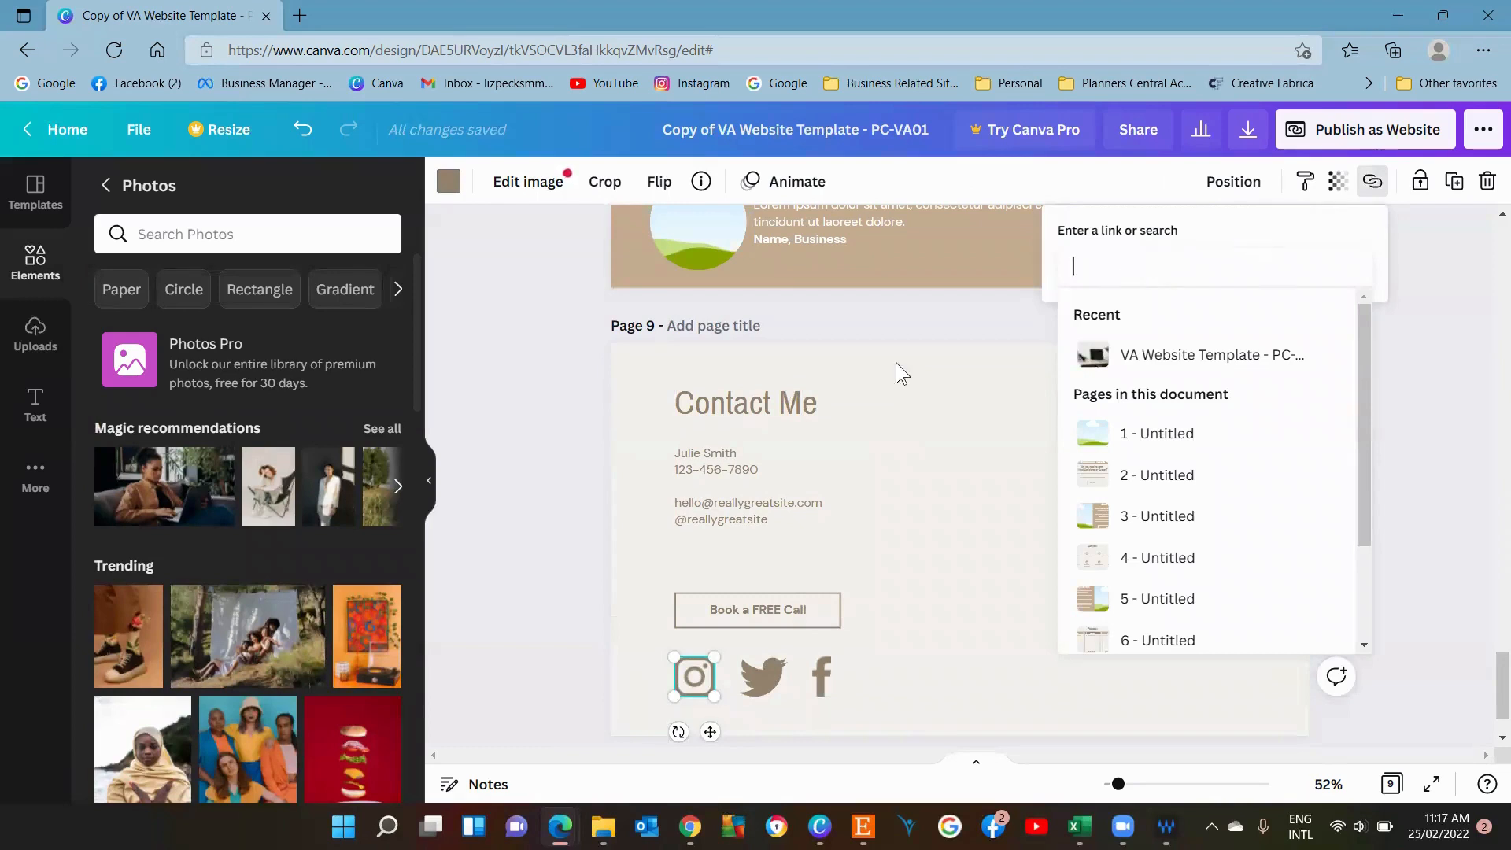
{"action": "left_click", "coordinate": [765, 682]}
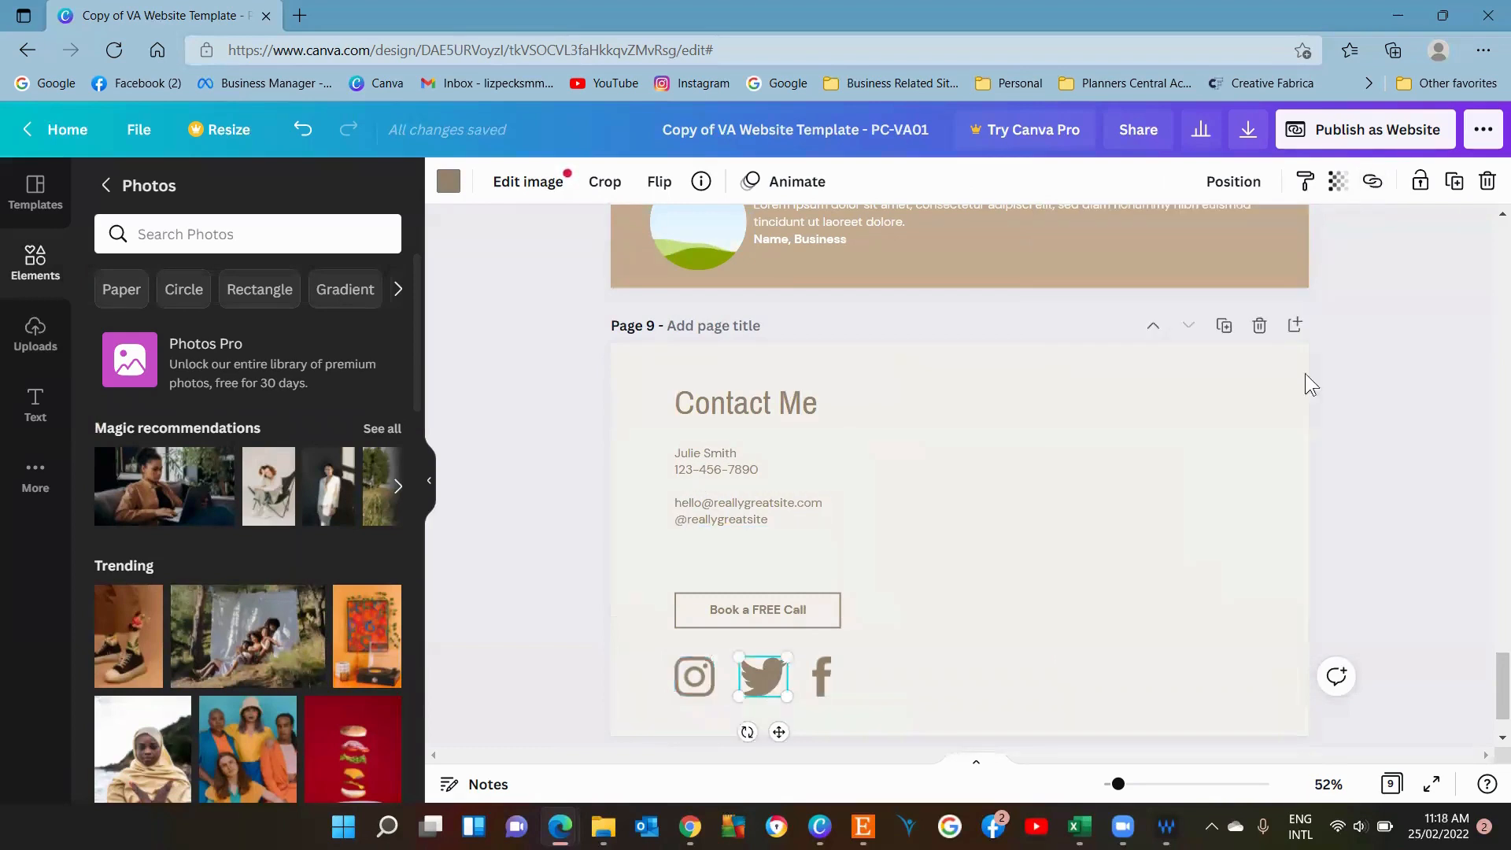
{"action": "left_click", "coordinate": [1372, 182]}
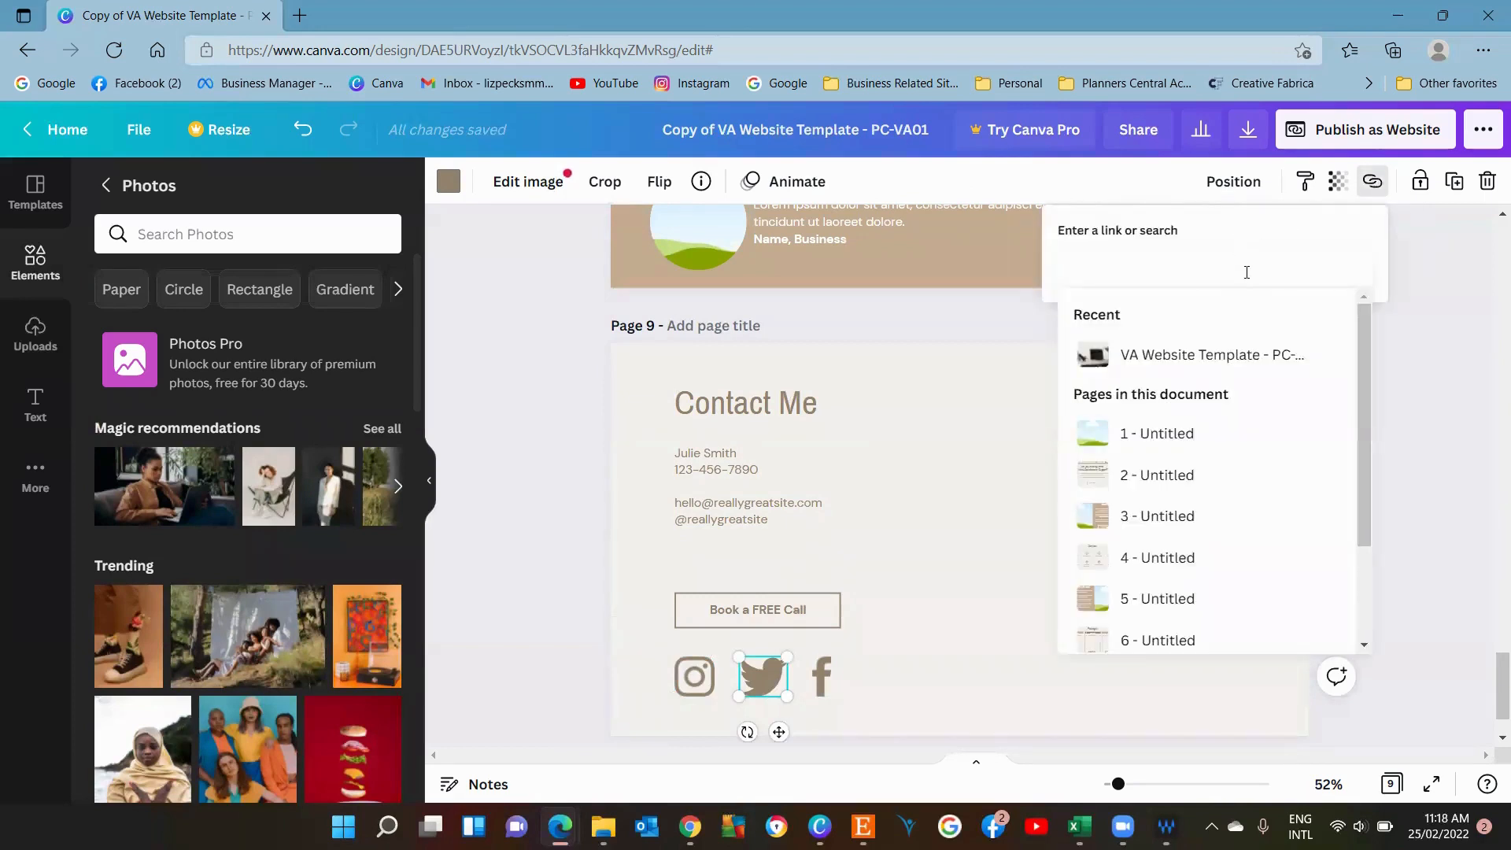
{"action": "left_click", "coordinate": [823, 682]}
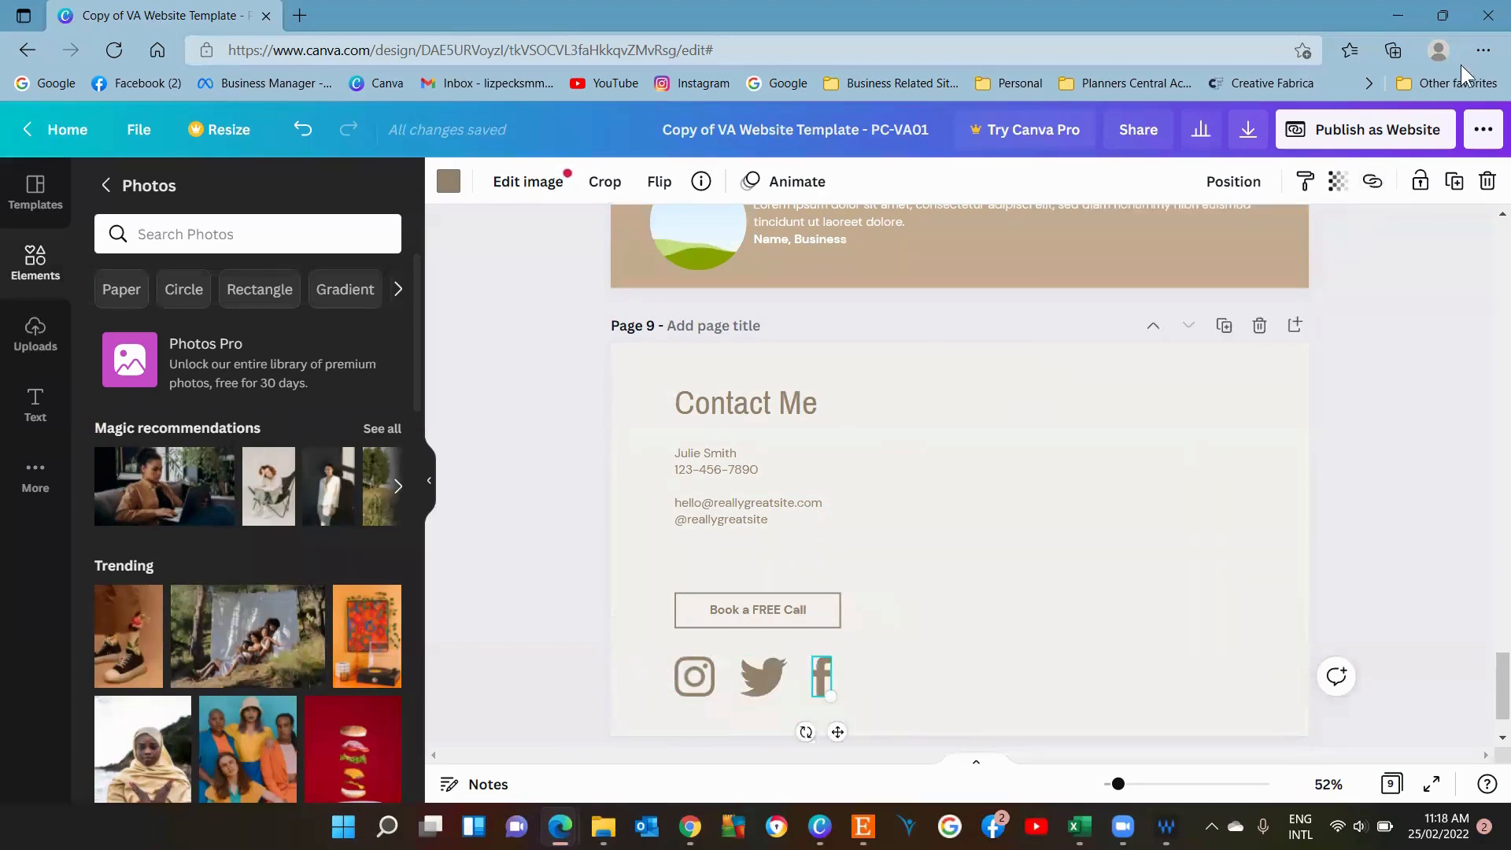
{"action": "left_click", "coordinate": [1373, 183]}
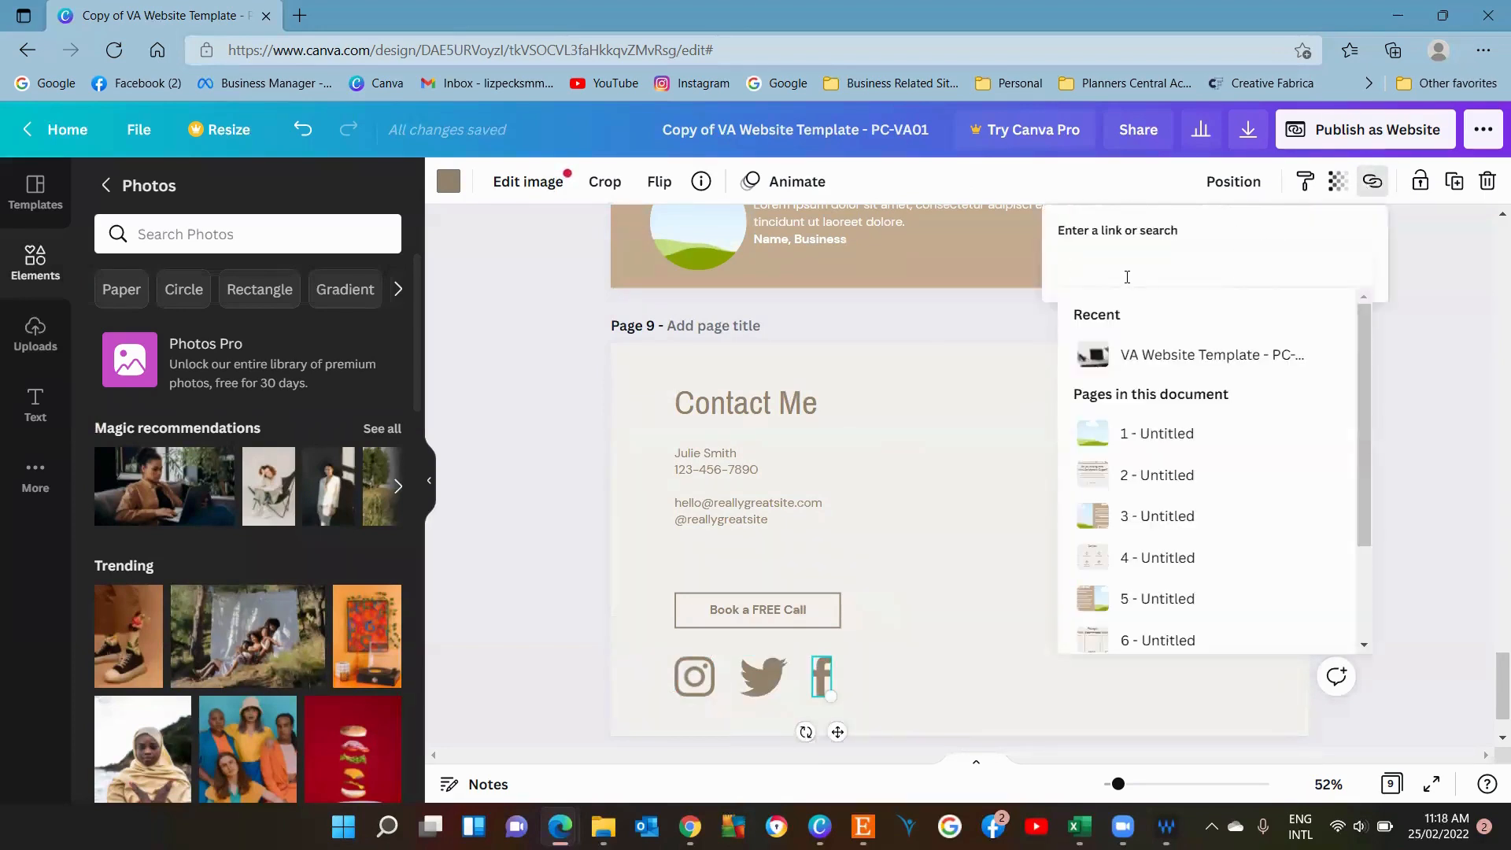
{"action": "left_click", "coordinate": [1000, 509]}
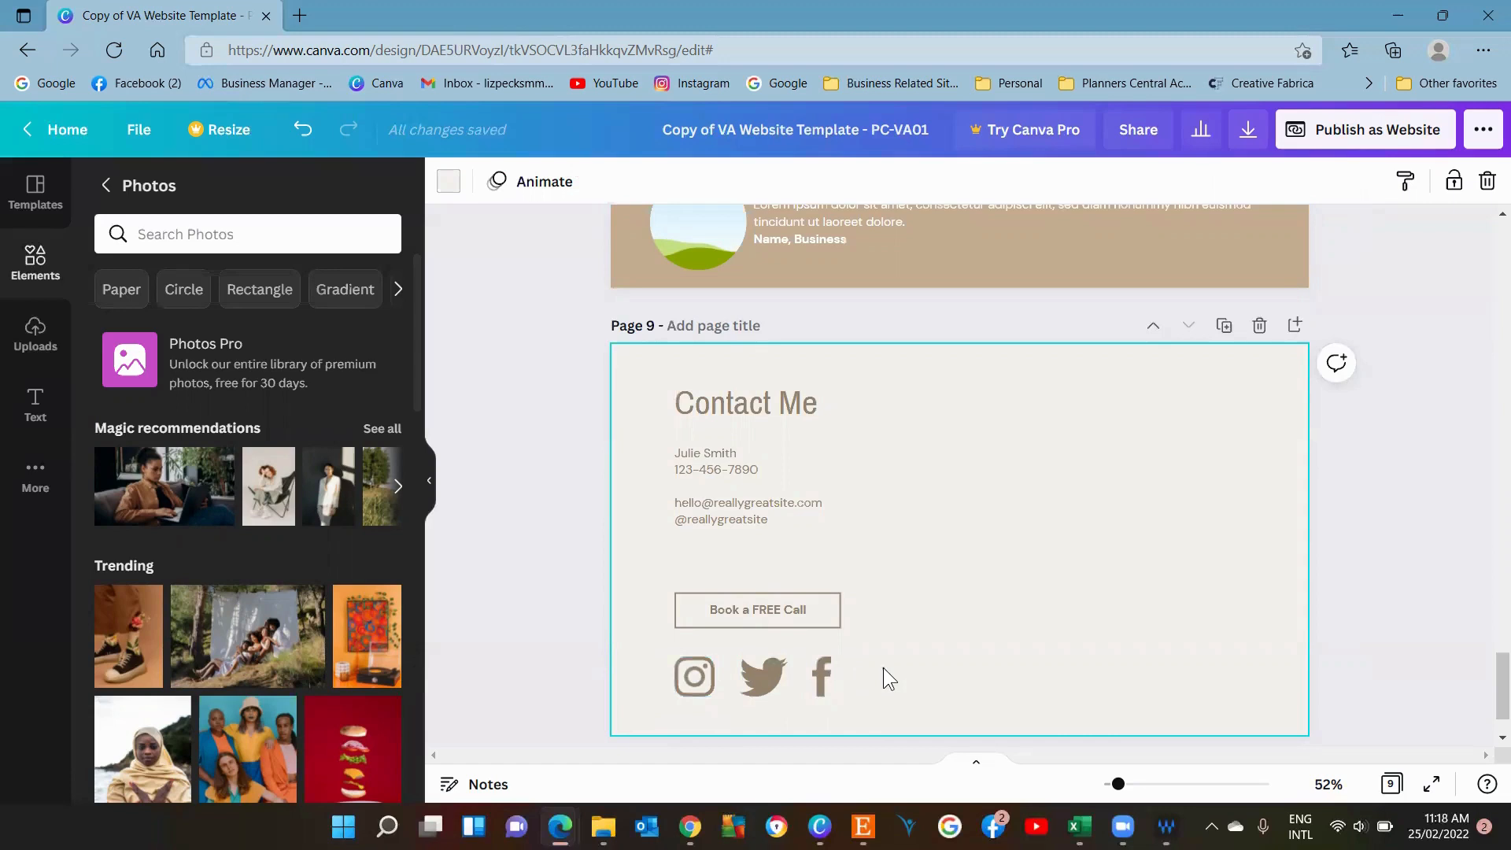
Search the elements for "pinterest", add a Pinterest logo and shrink it into the row beside the Facebook icon.
{"action": "left_click", "coordinate": [30, 260]}
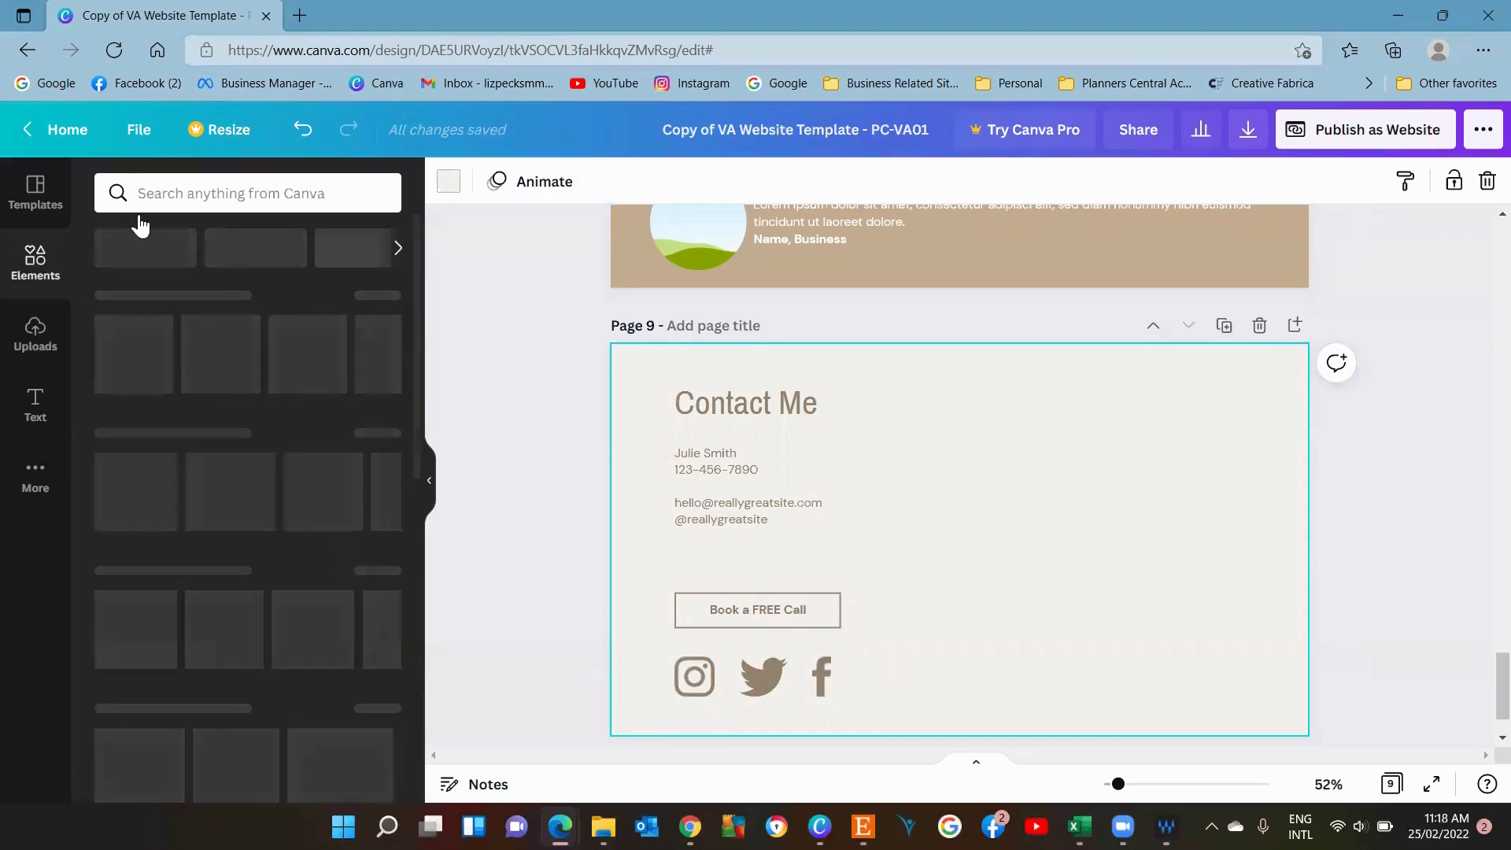
{"action": "left_click", "coordinate": [252, 194]}
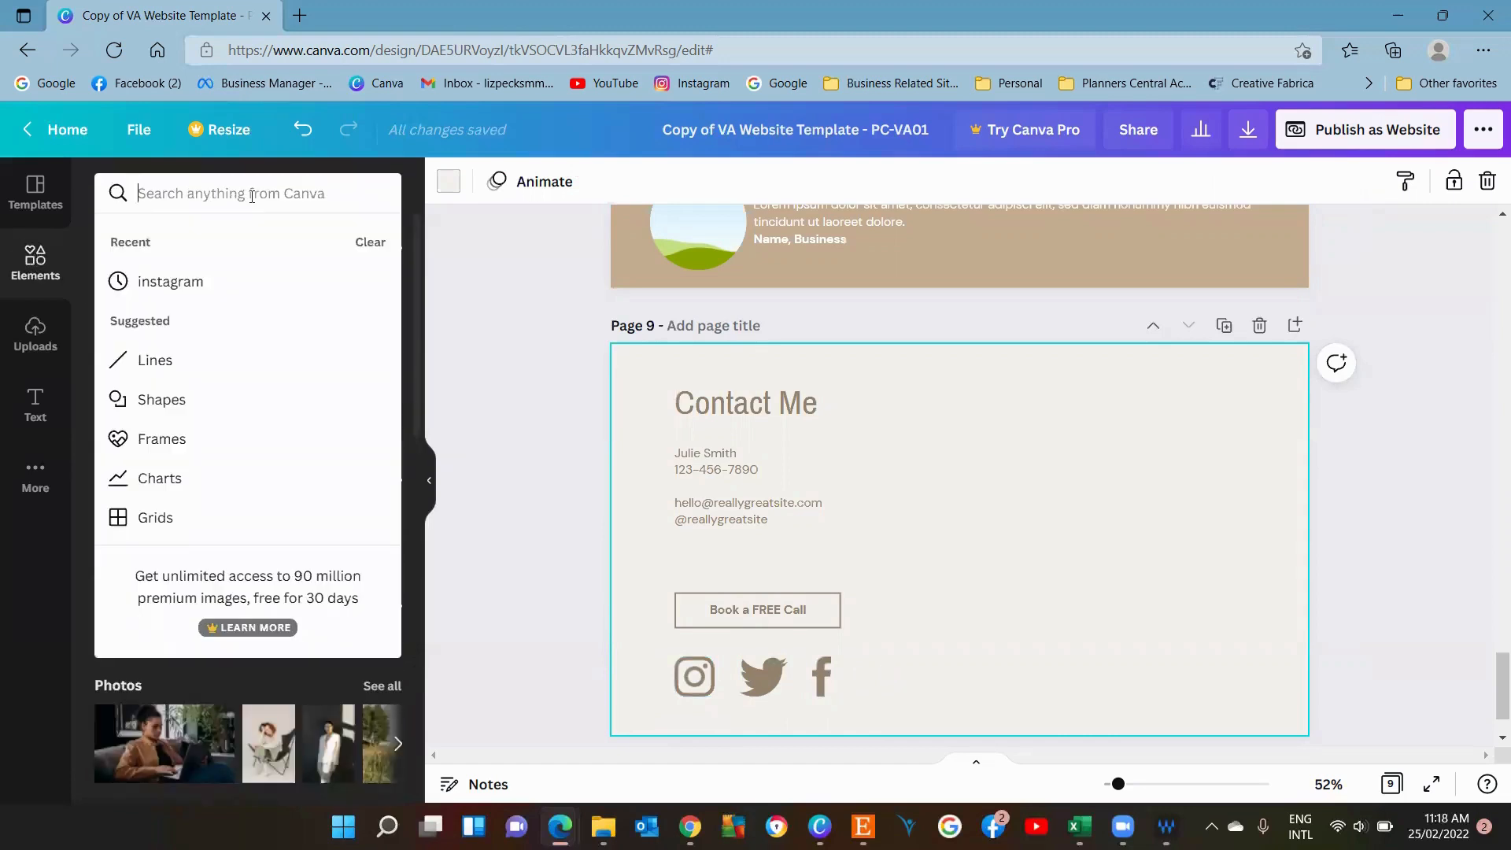
{"action": "type", "text": "pinterest"}
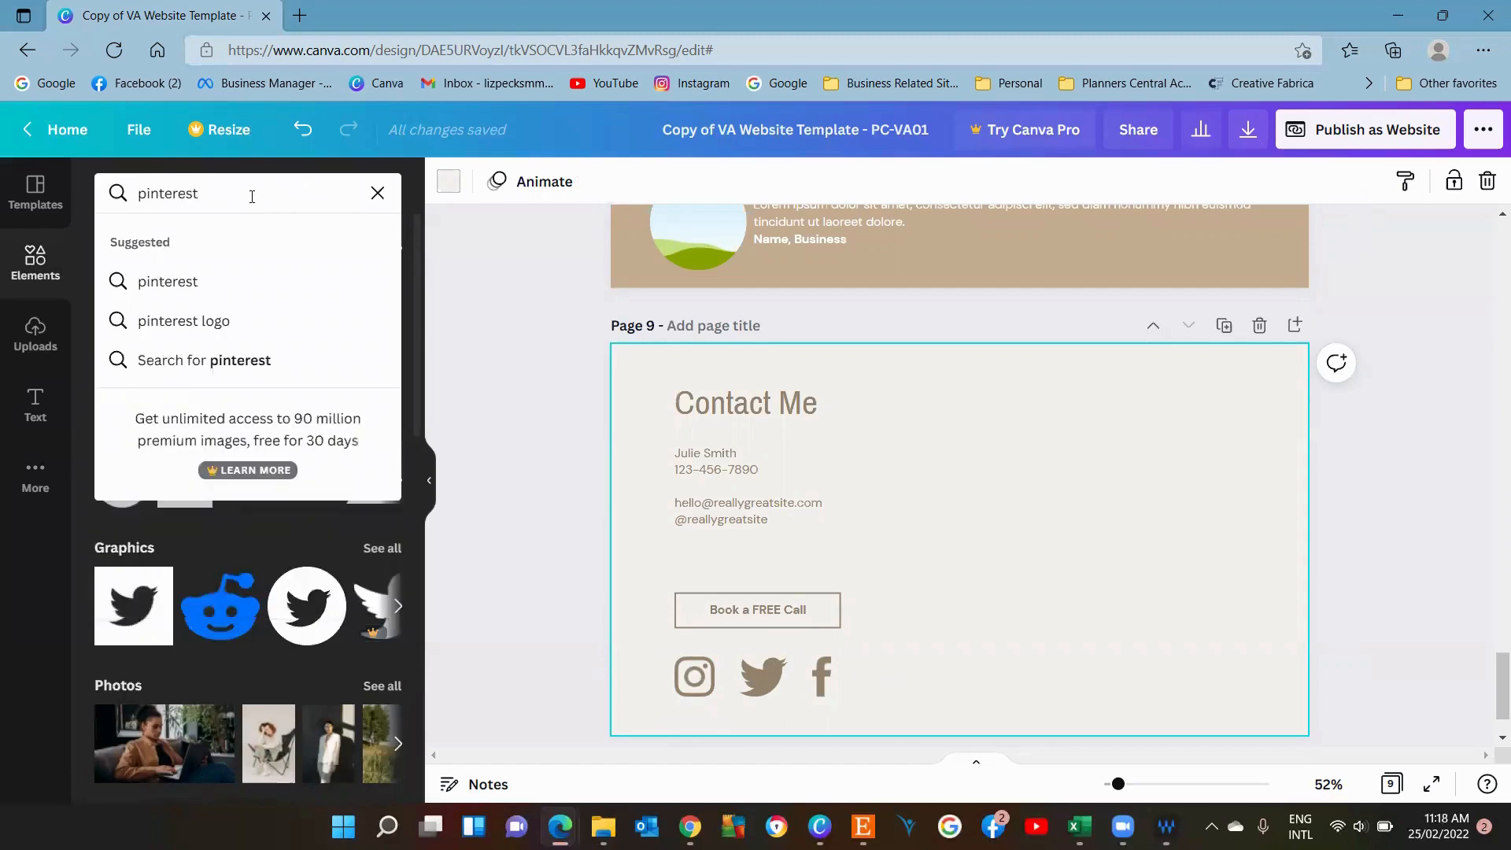
{"action": "key", "text": "Return"}
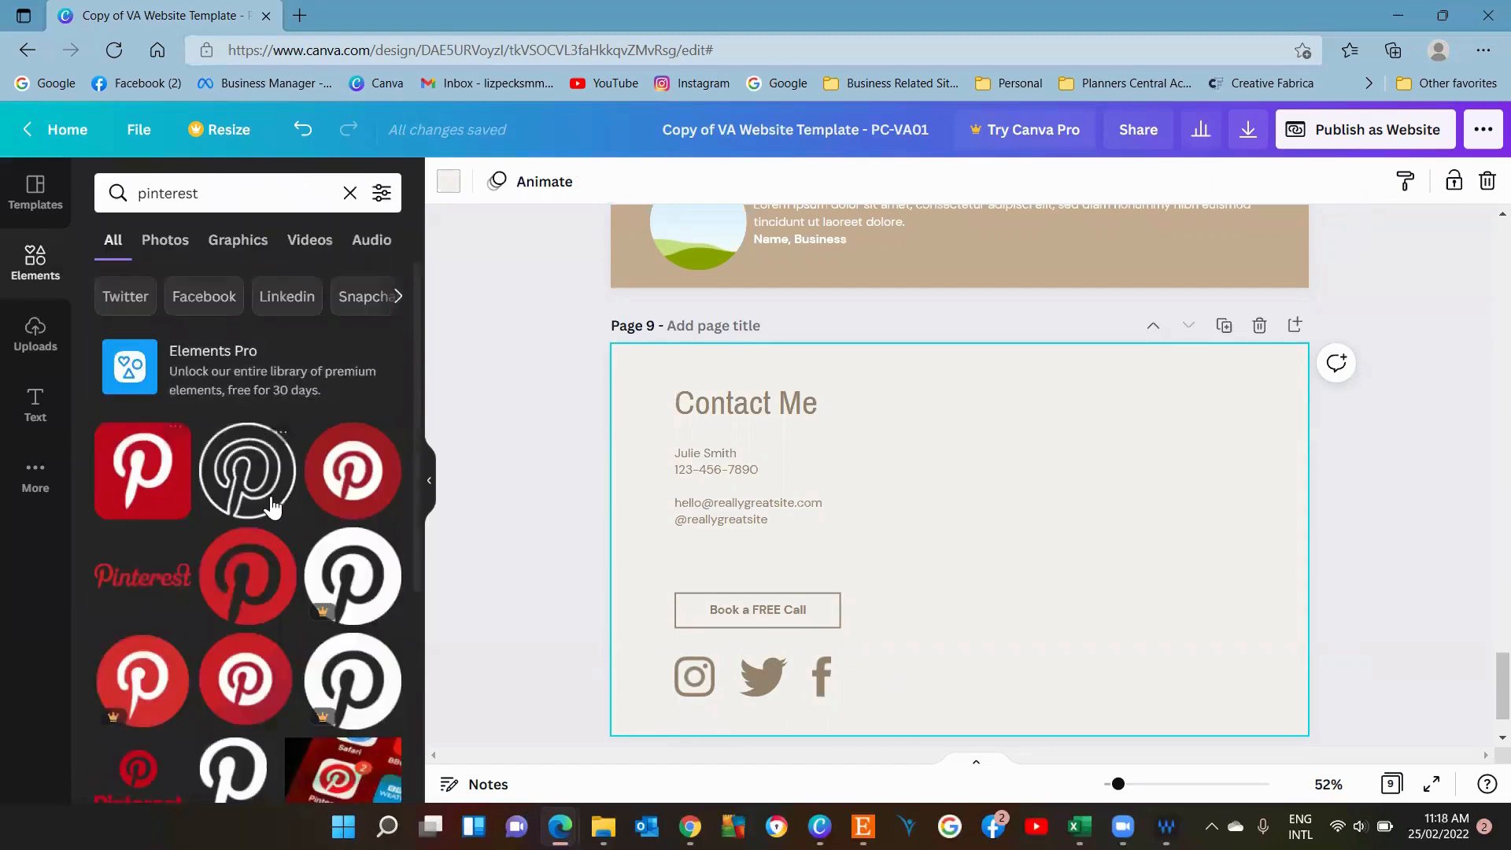
{"action": "left_click", "coordinate": [248, 589]}
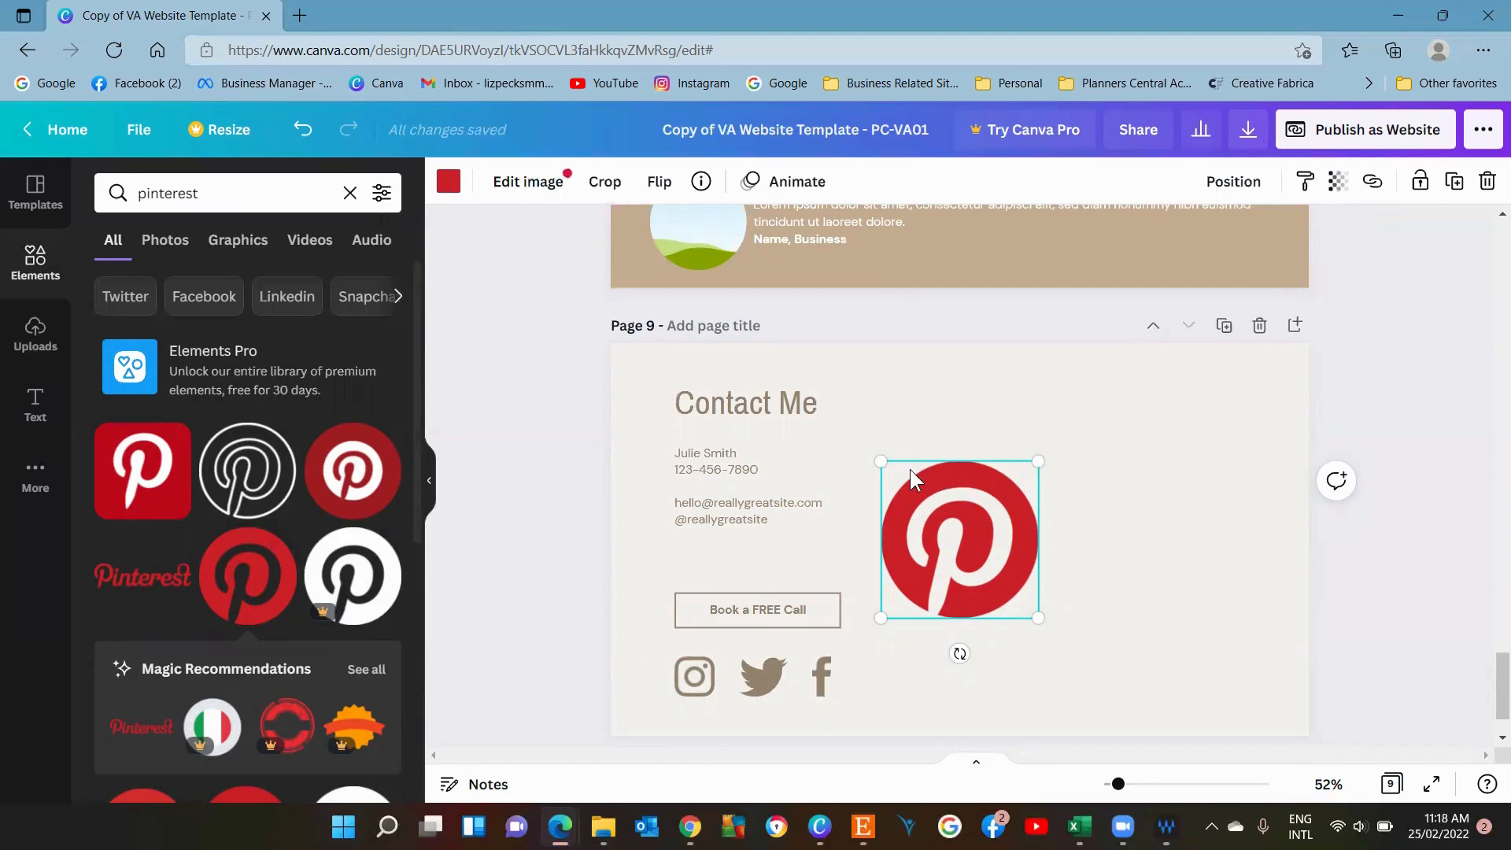
{"action": "left_click_drag", "start_coordinate": [1045, 457], "coordinate": [905, 691]}
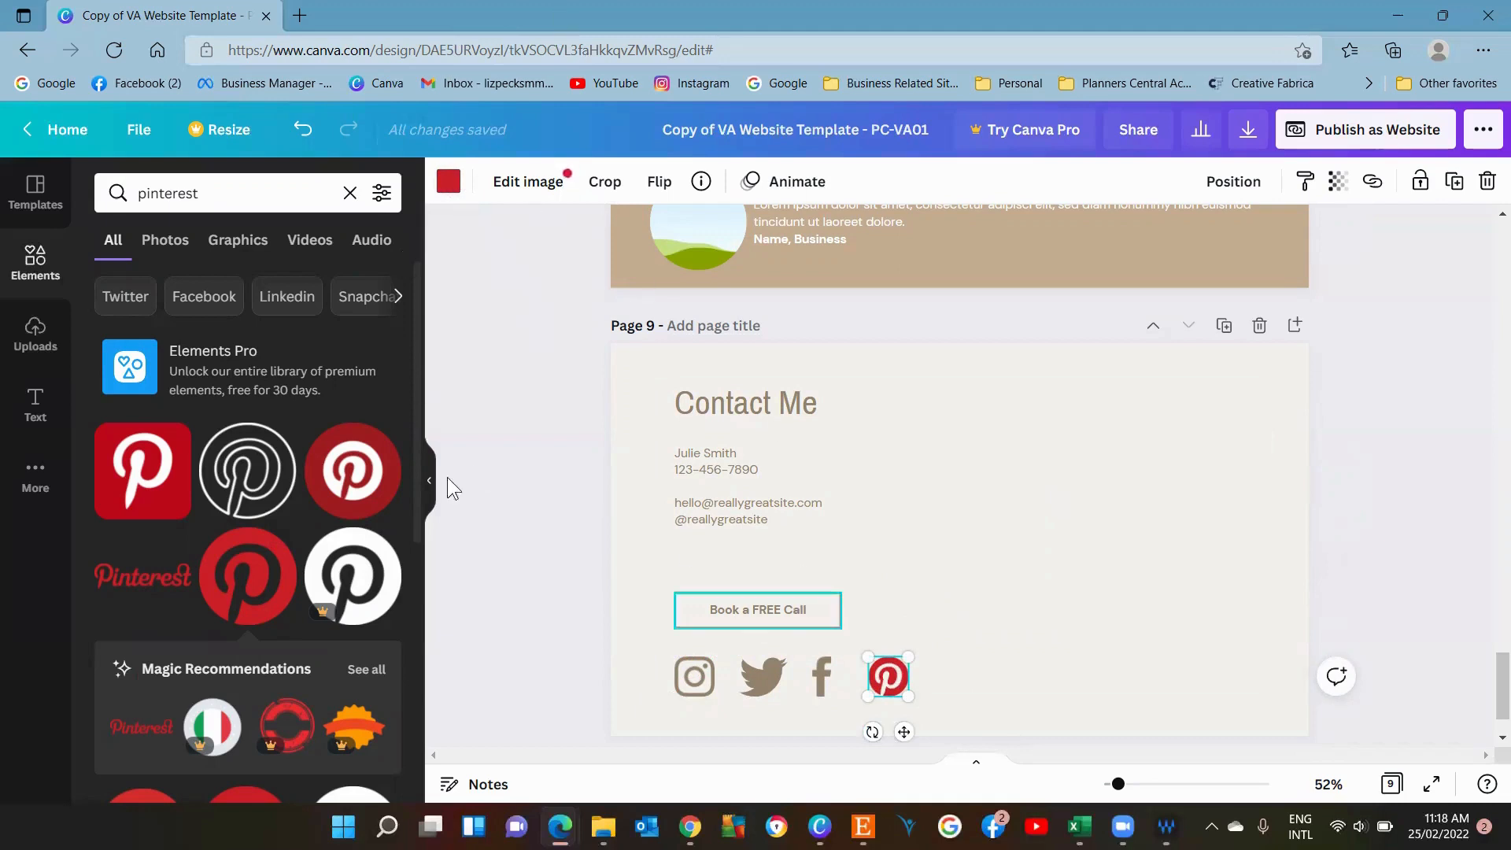
Recolour the Pinterest icon to the brown document colour matching the other social icons.
{"action": "left_click", "coordinate": [448, 182]}
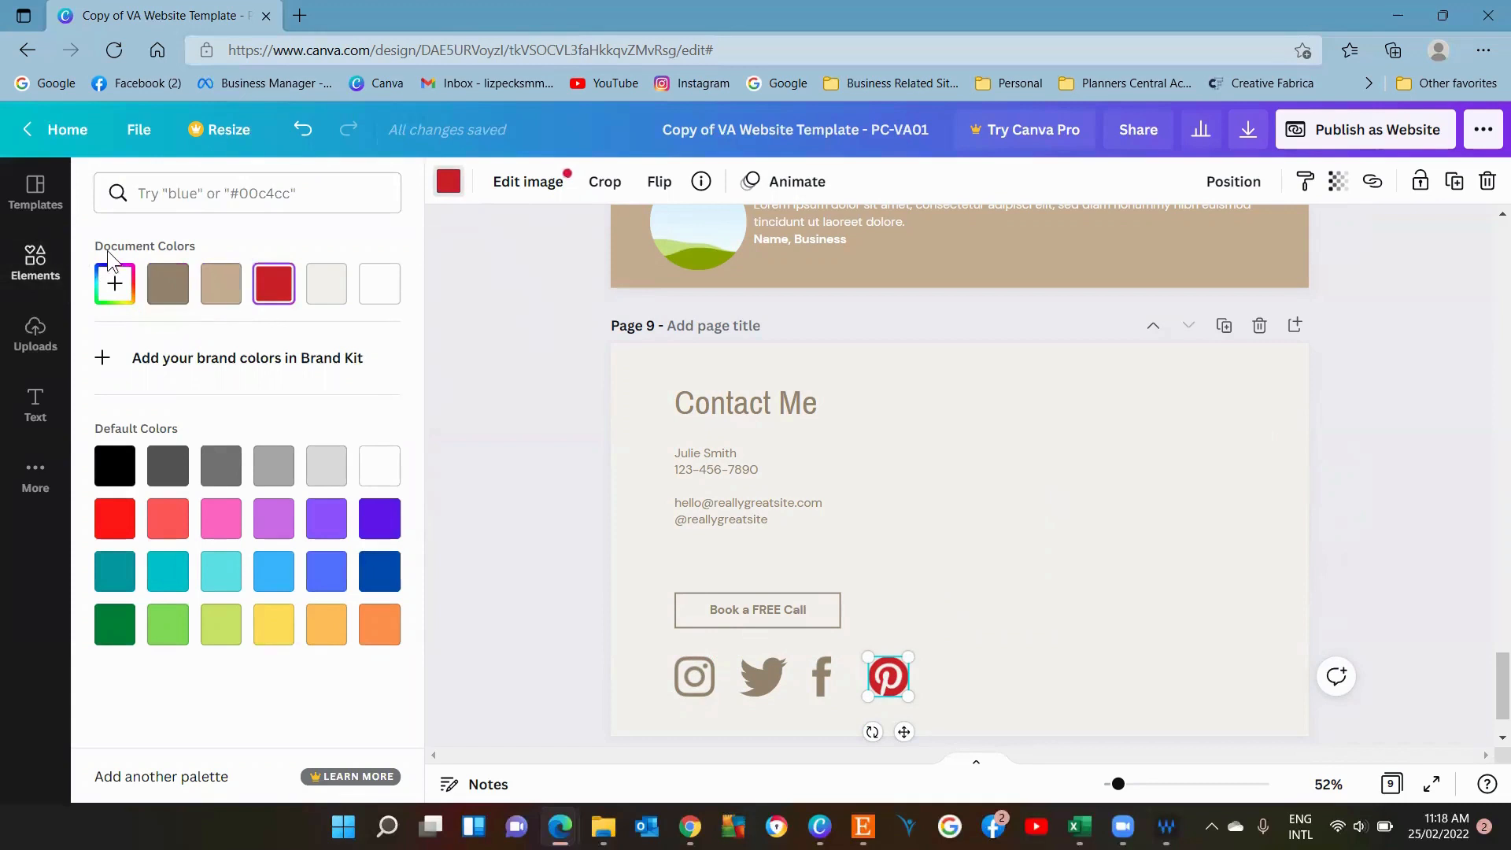
{"action": "left_click", "coordinate": [181, 280]}
{"action": "left_click", "coordinate": [1004, 565]}
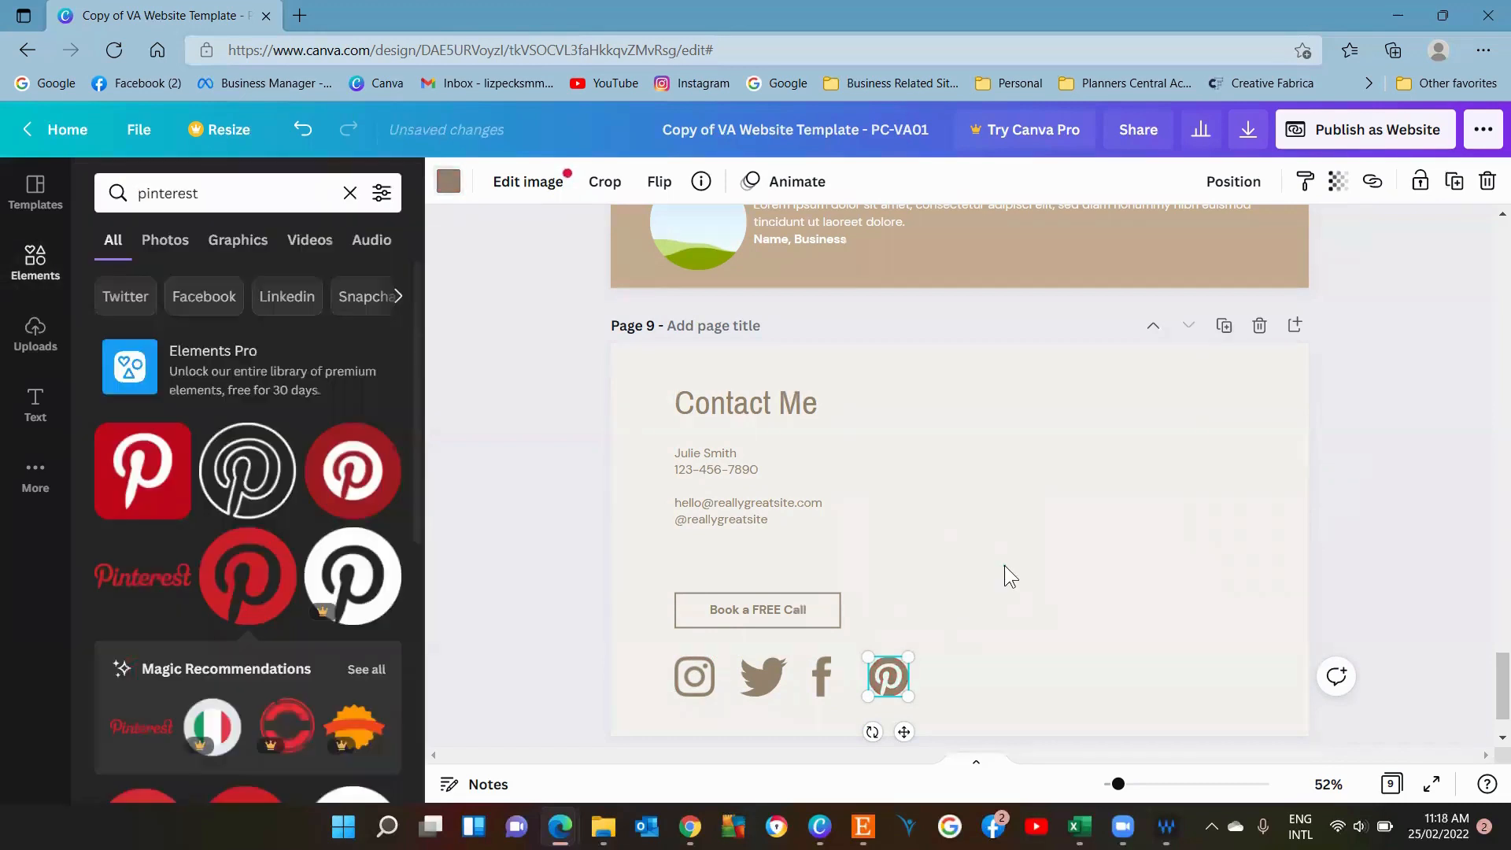
Open the link box for the Pinterest icon and close it without adding a link.
{"action": "left_click", "coordinate": [904, 683]}
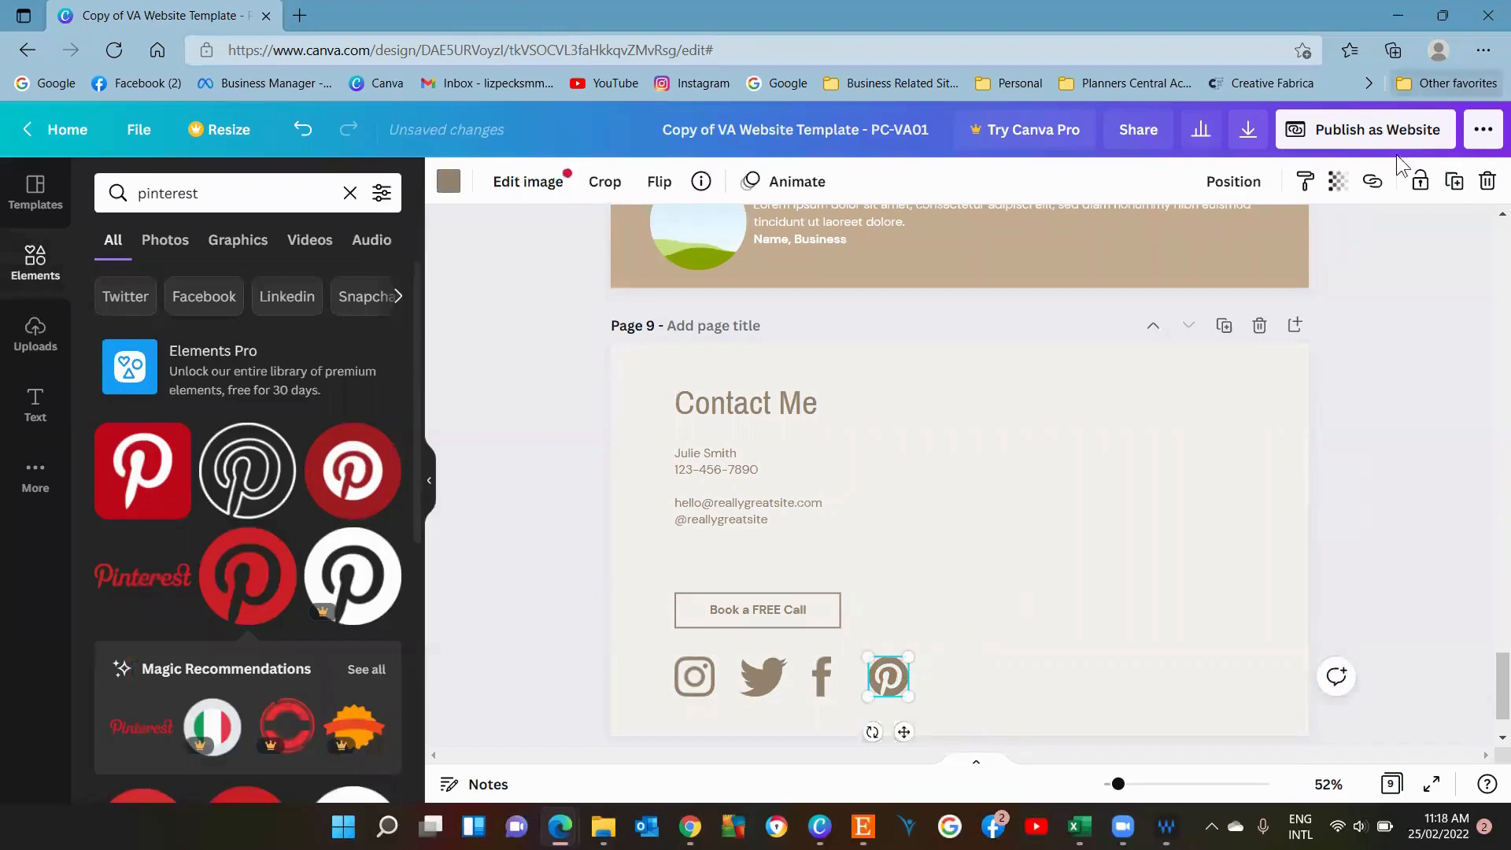
{"action": "left_click", "coordinate": [1373, 183]}
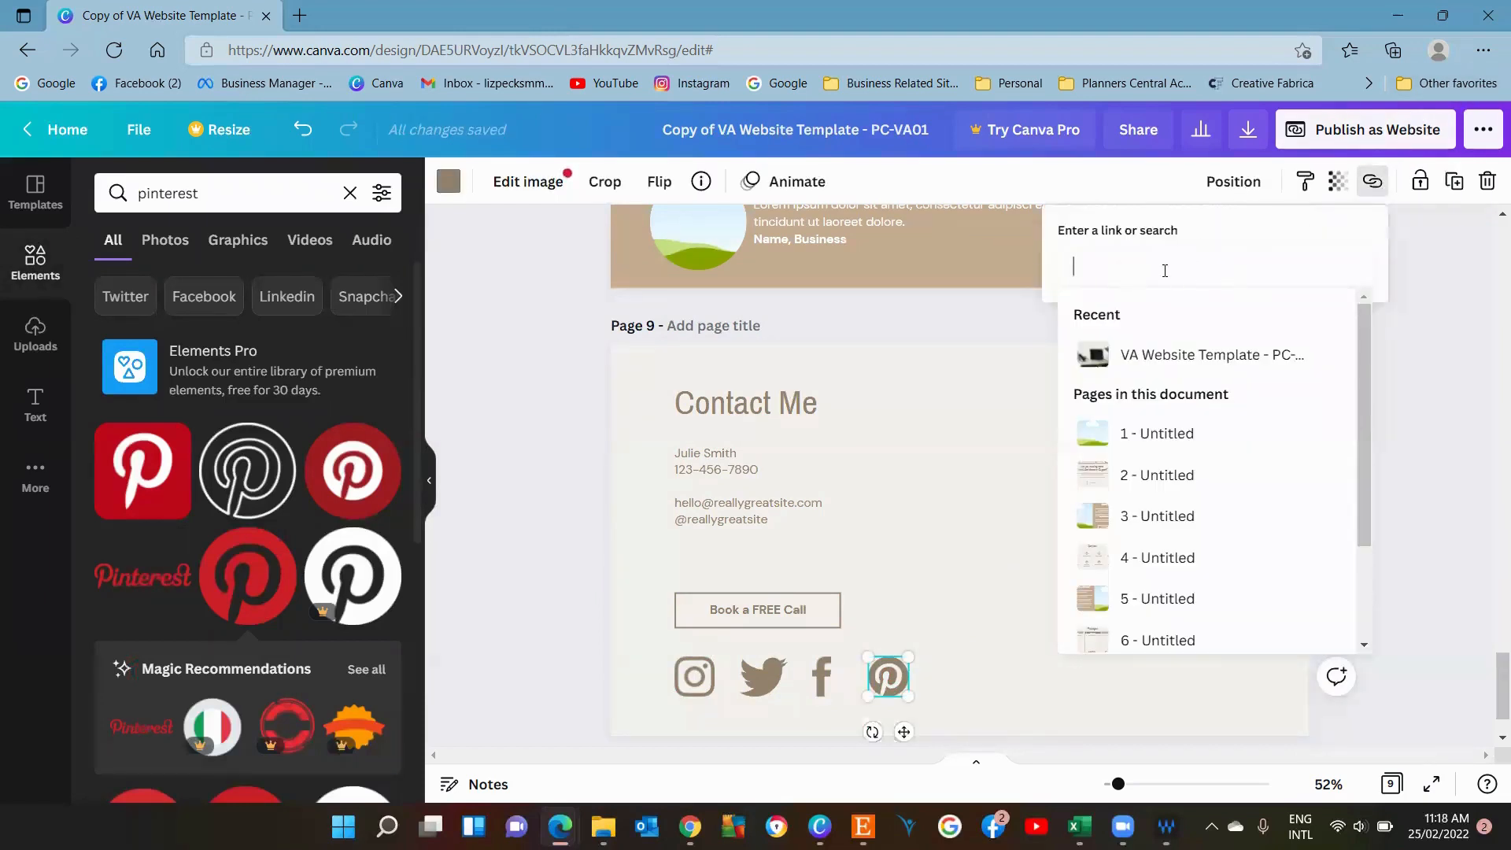
{"action": "left_click", "coordinate": [1000, 445]}
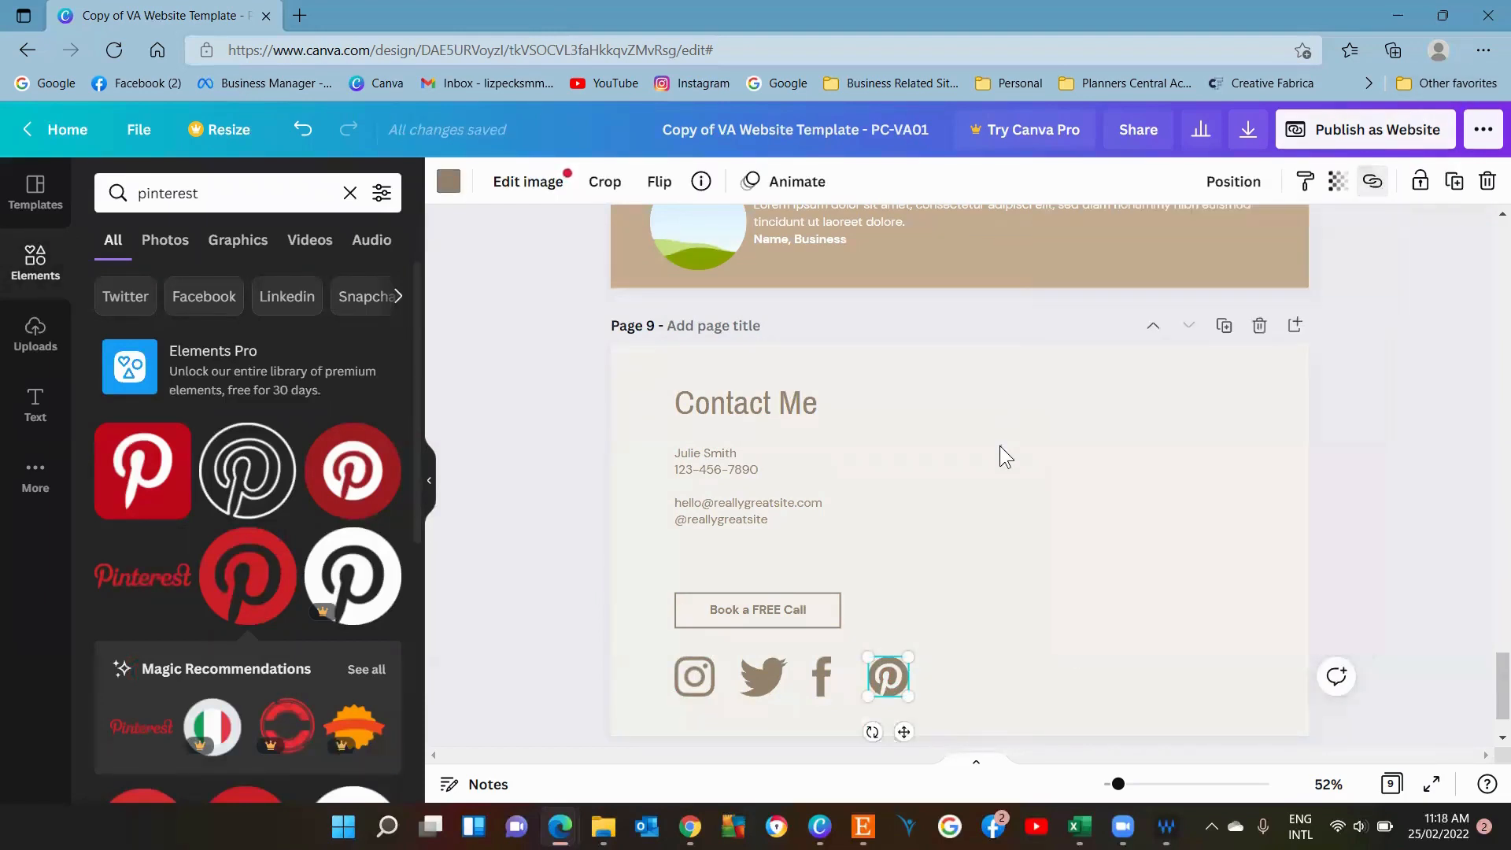
{"action": "left_click", "coordinate": [999, 446]}
Open the design as a website with the Scrolling web style and scroll down to its Contact Me section.
{"action": "left_click_drag", "start_coordinate": [1493, 687], "coordinate": [1491, 245]}
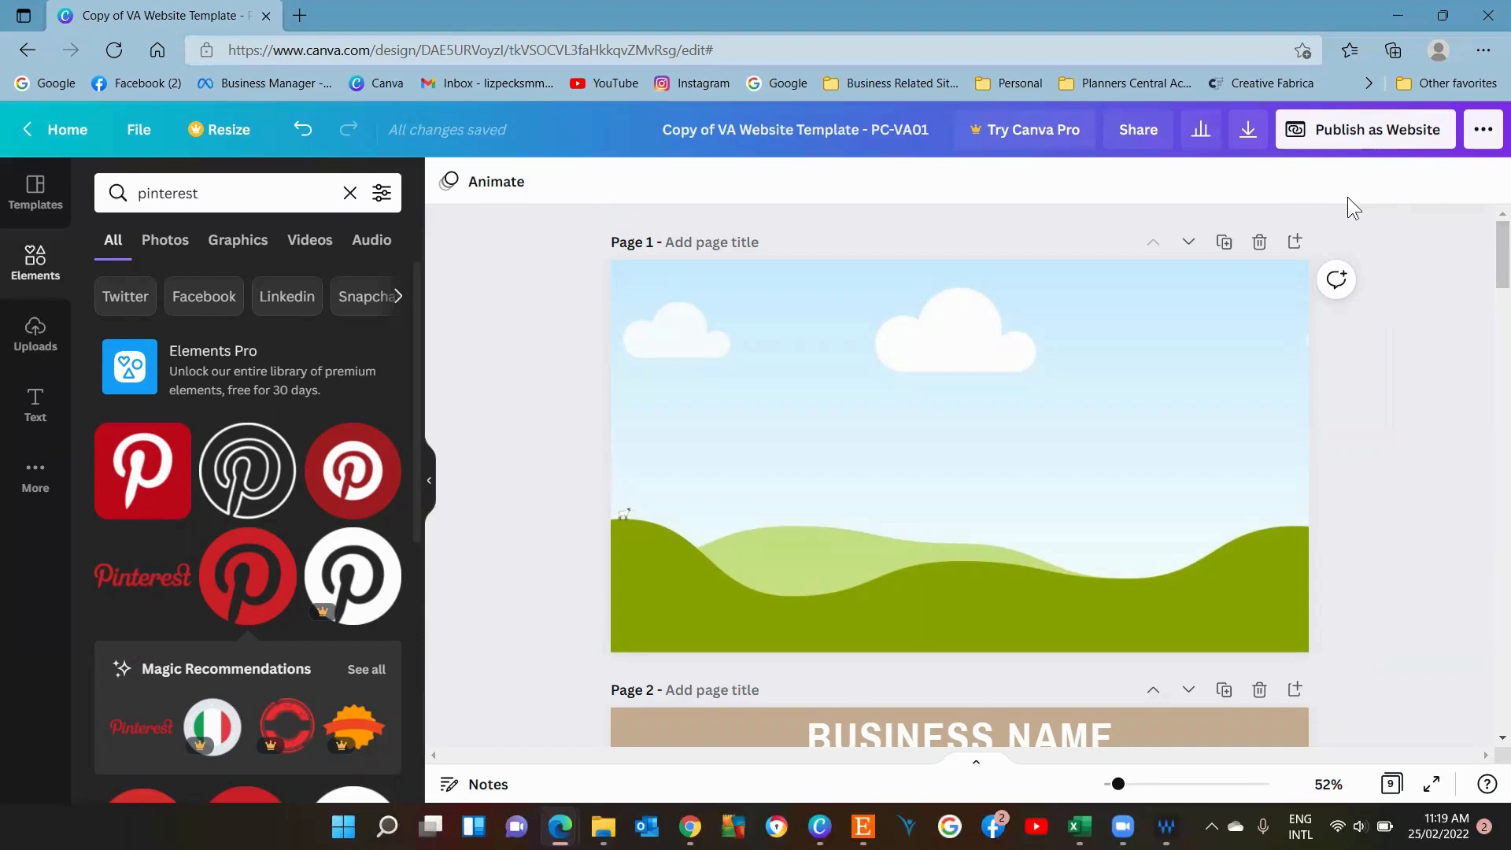
{"action": "left_click", "coordinate": [1379, 139]}
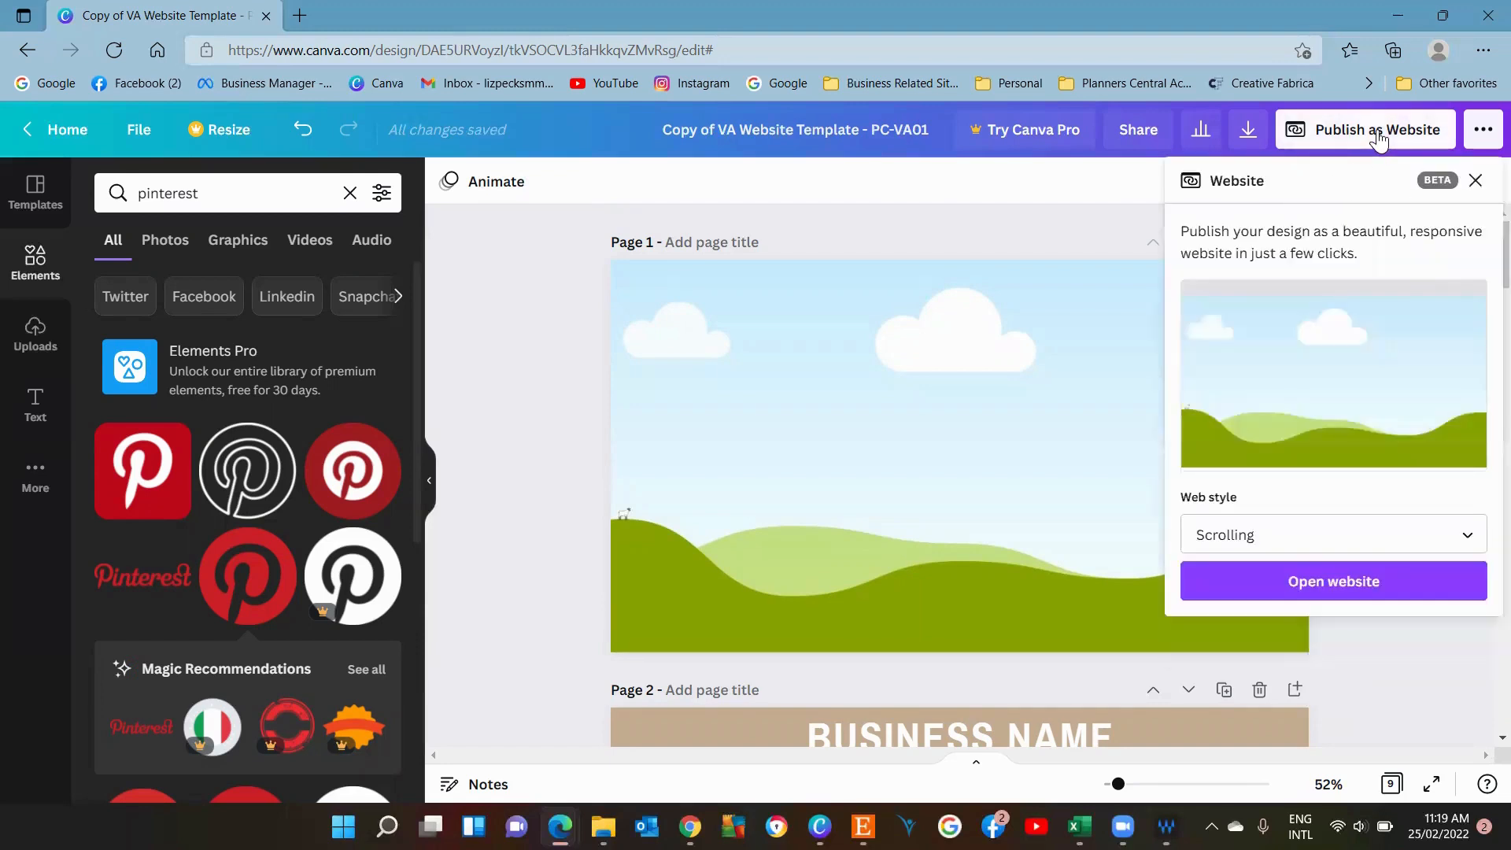
{"action": "left_click", "coordinate": [1303, 541]}
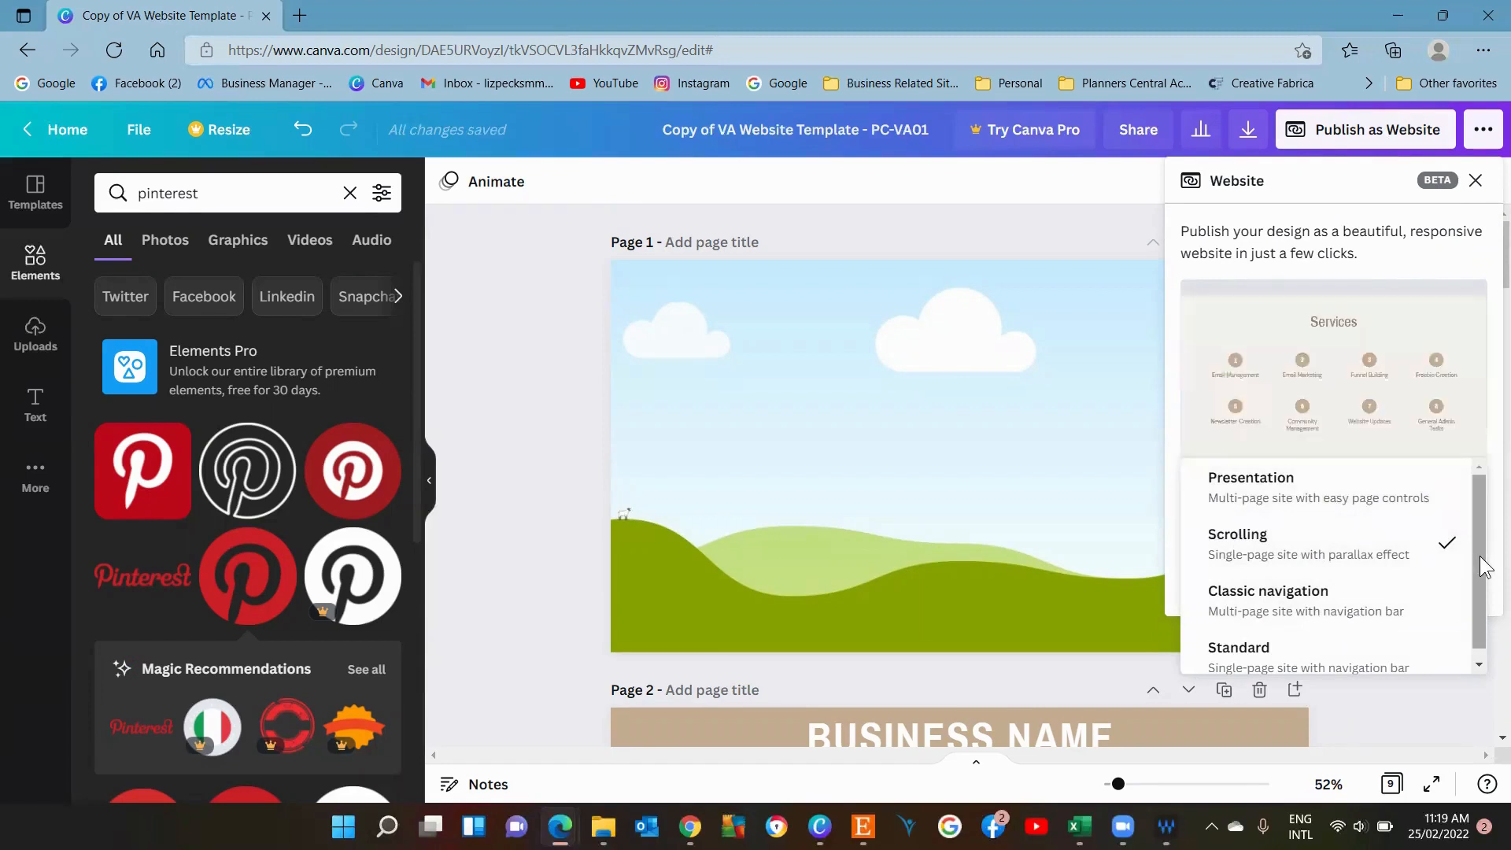
{"action": "left_click_drag", "start_coordinate": [1485, 568], "coordinate": [1493, 501]}
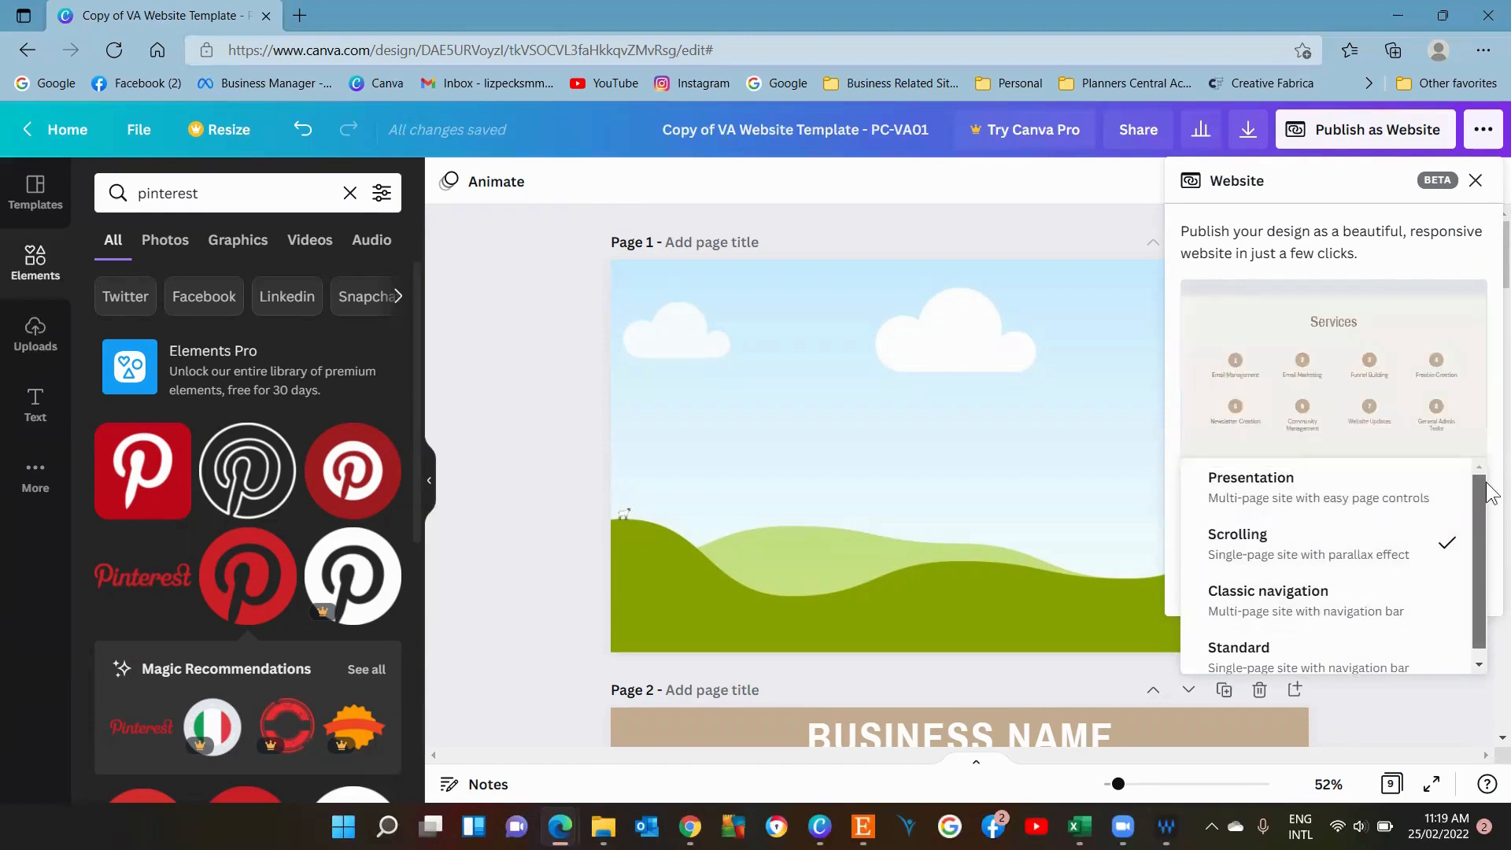
{"action": "left_click", "coordinate": [1357, 549]}
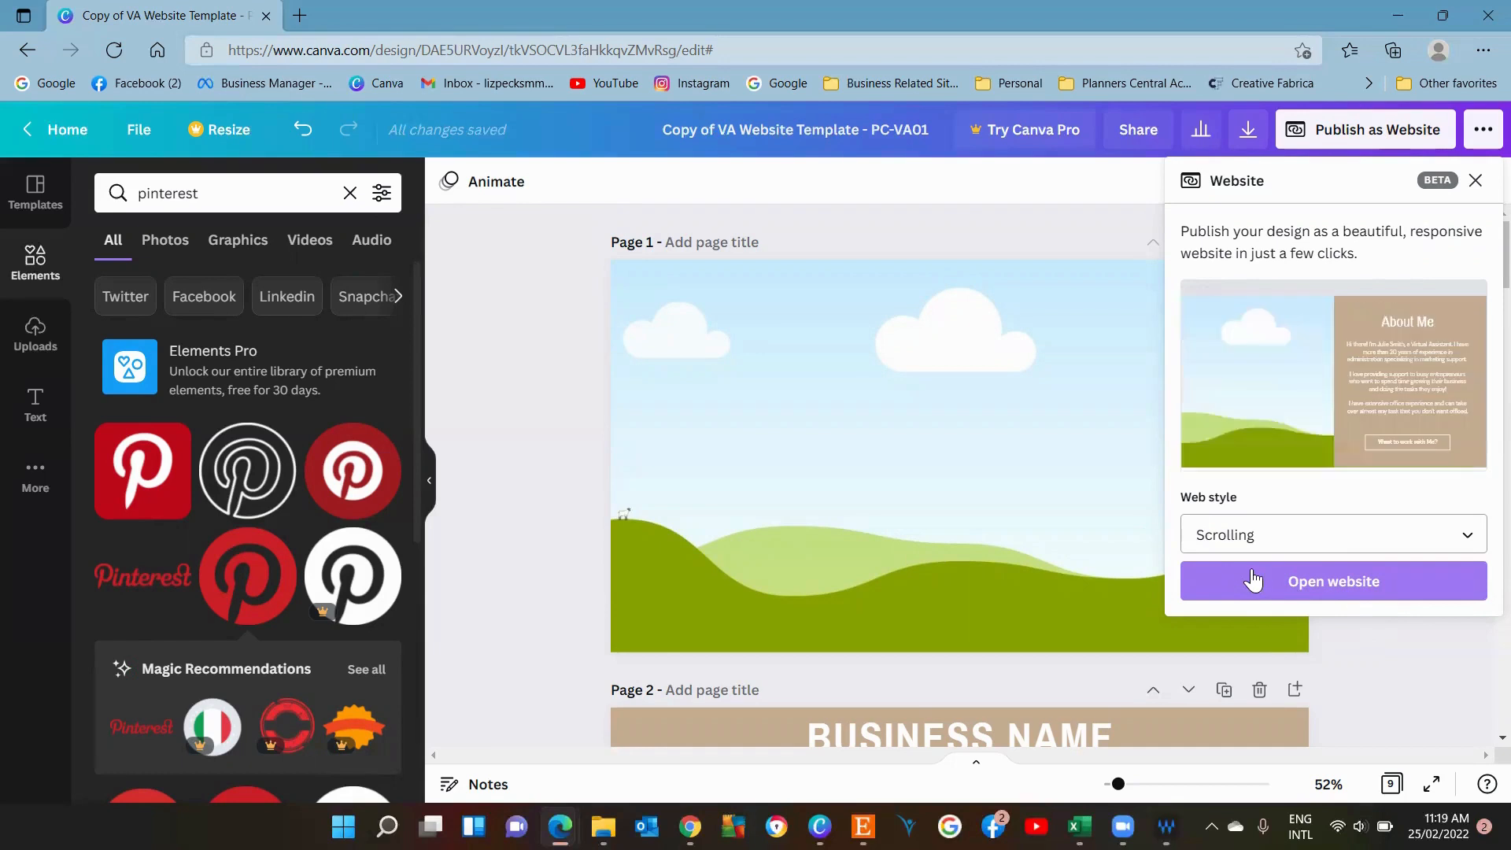
{"action": "left_click", "coordinate": [1307, 592]}
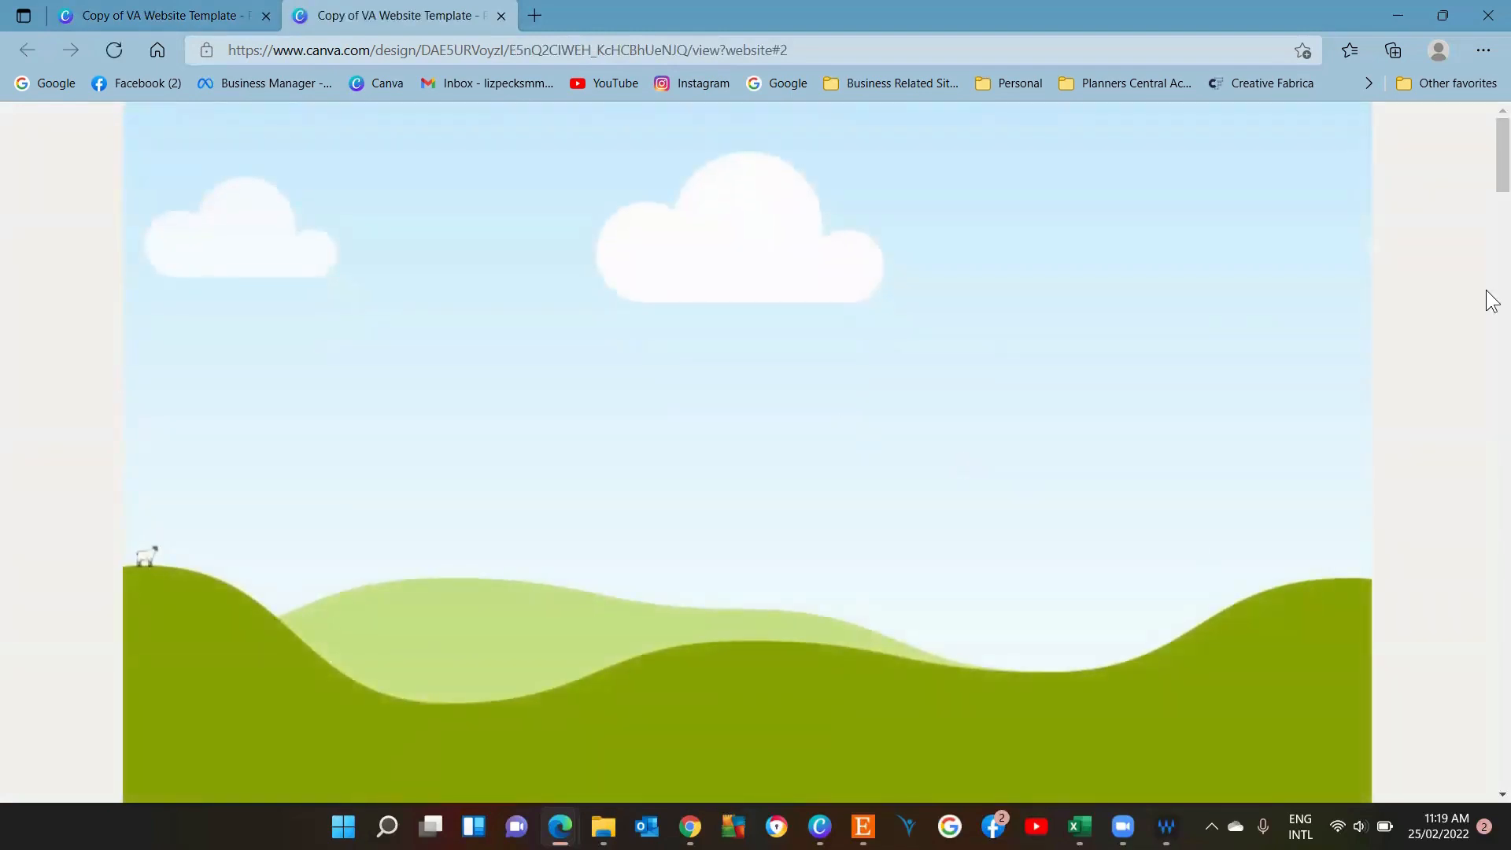
{"action": "left_click_drag", "start_coordinate": [1494, 151], "coordinate": [1413, 784]}
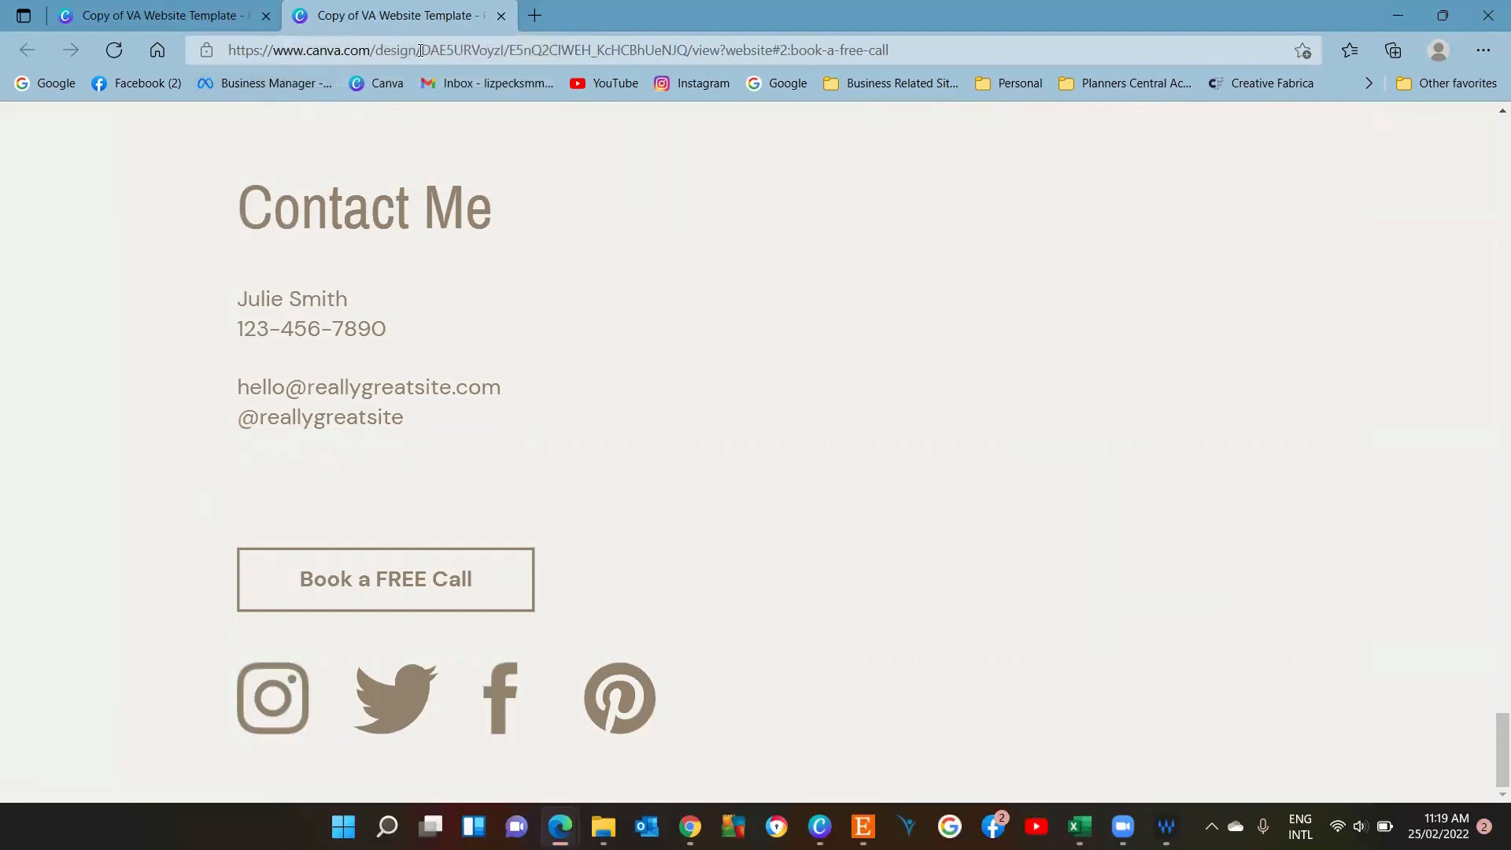
Open a new browser tab and visit the bio link page from the address-bar suggestions.
{"action": "left_click", "coordinate": [465, 47]}
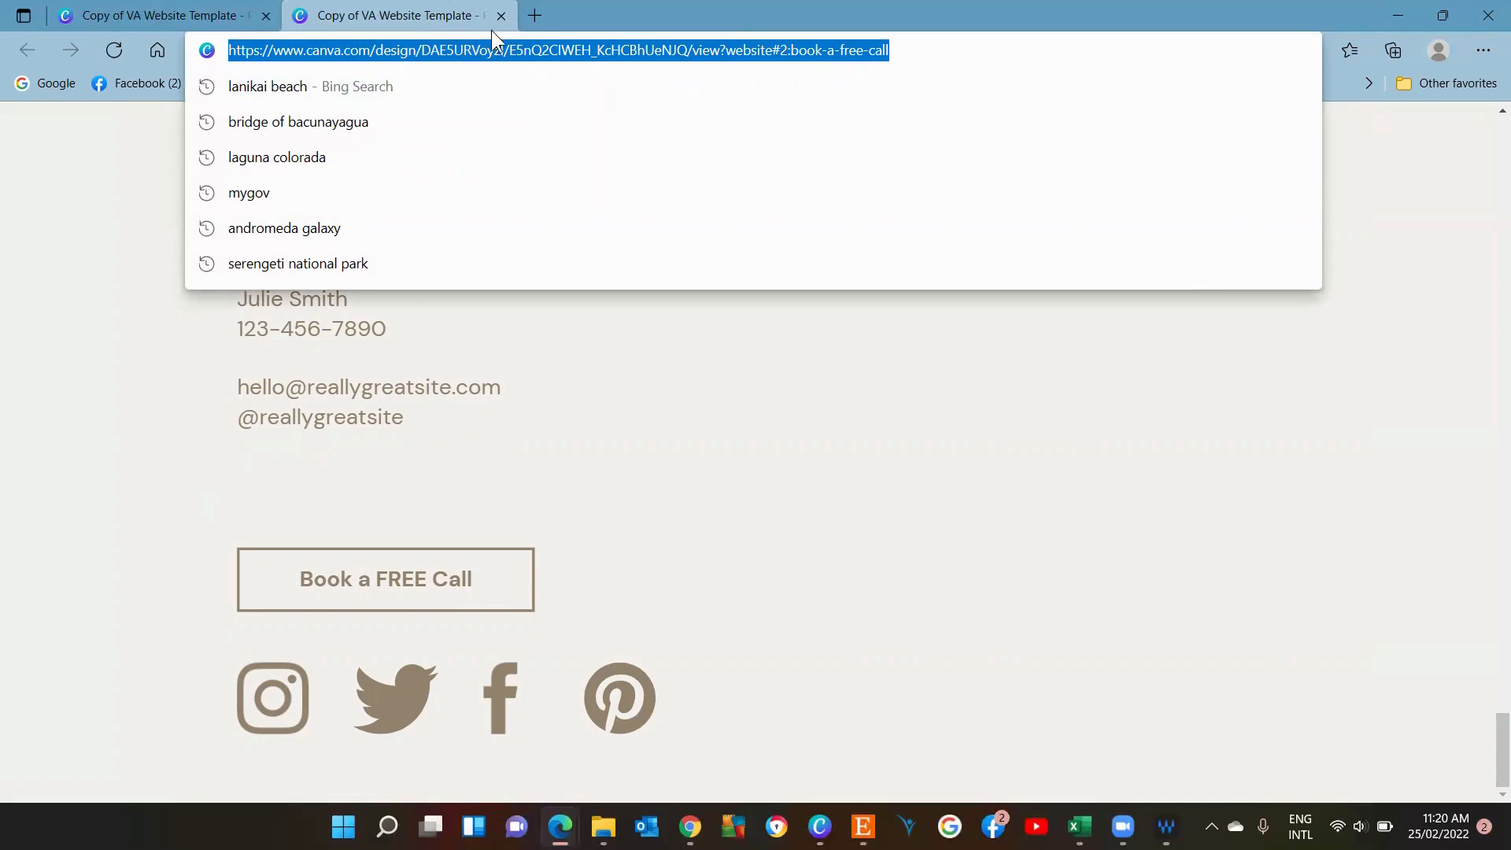
{"action": "left_click", "coordinate": [534, 16]}
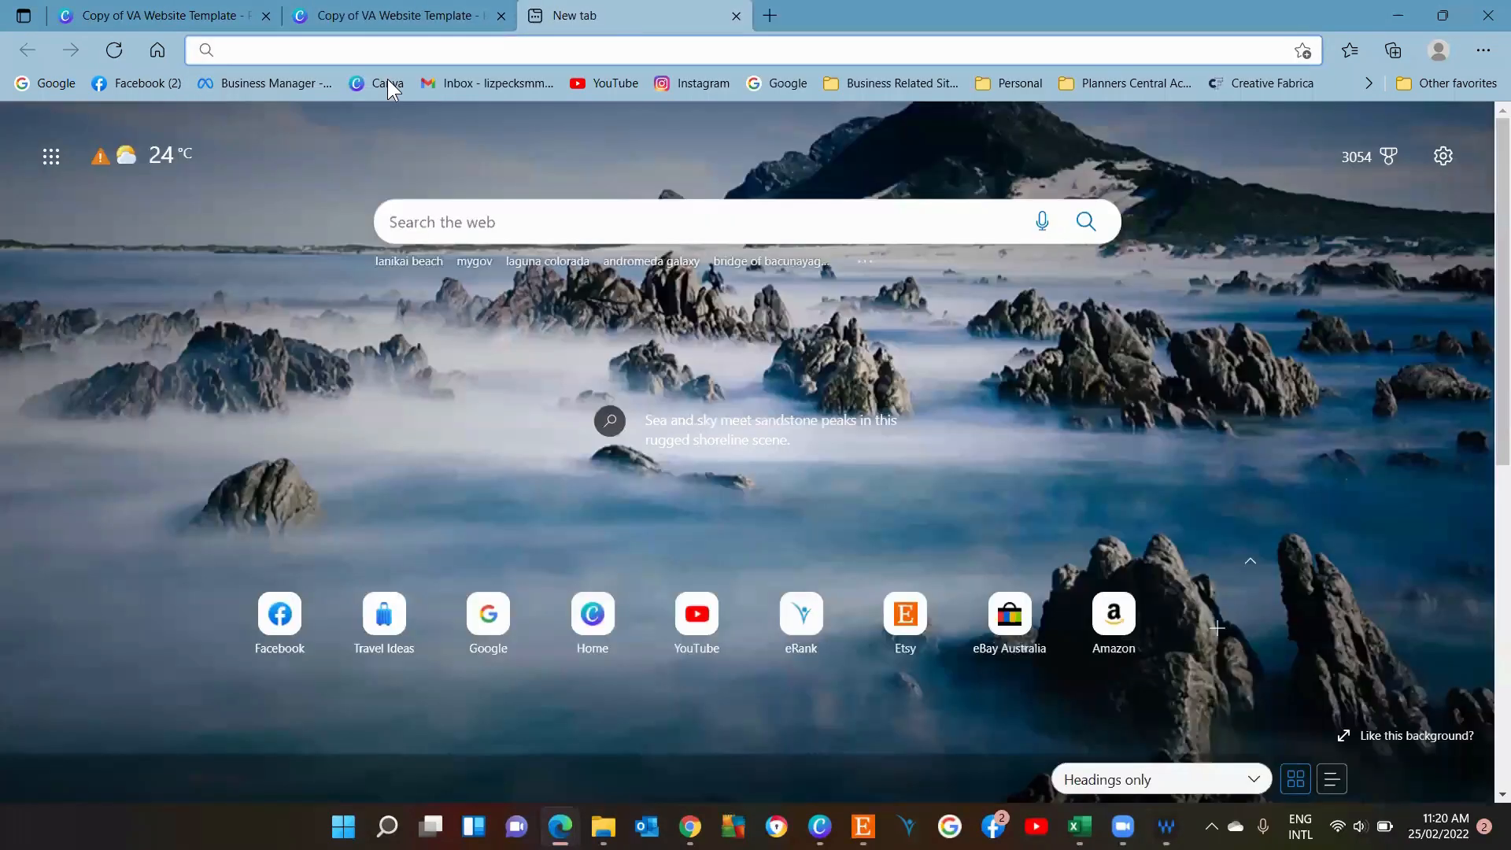
{"action": "type", "text": "bit.ly/talkingbizwithliz"}
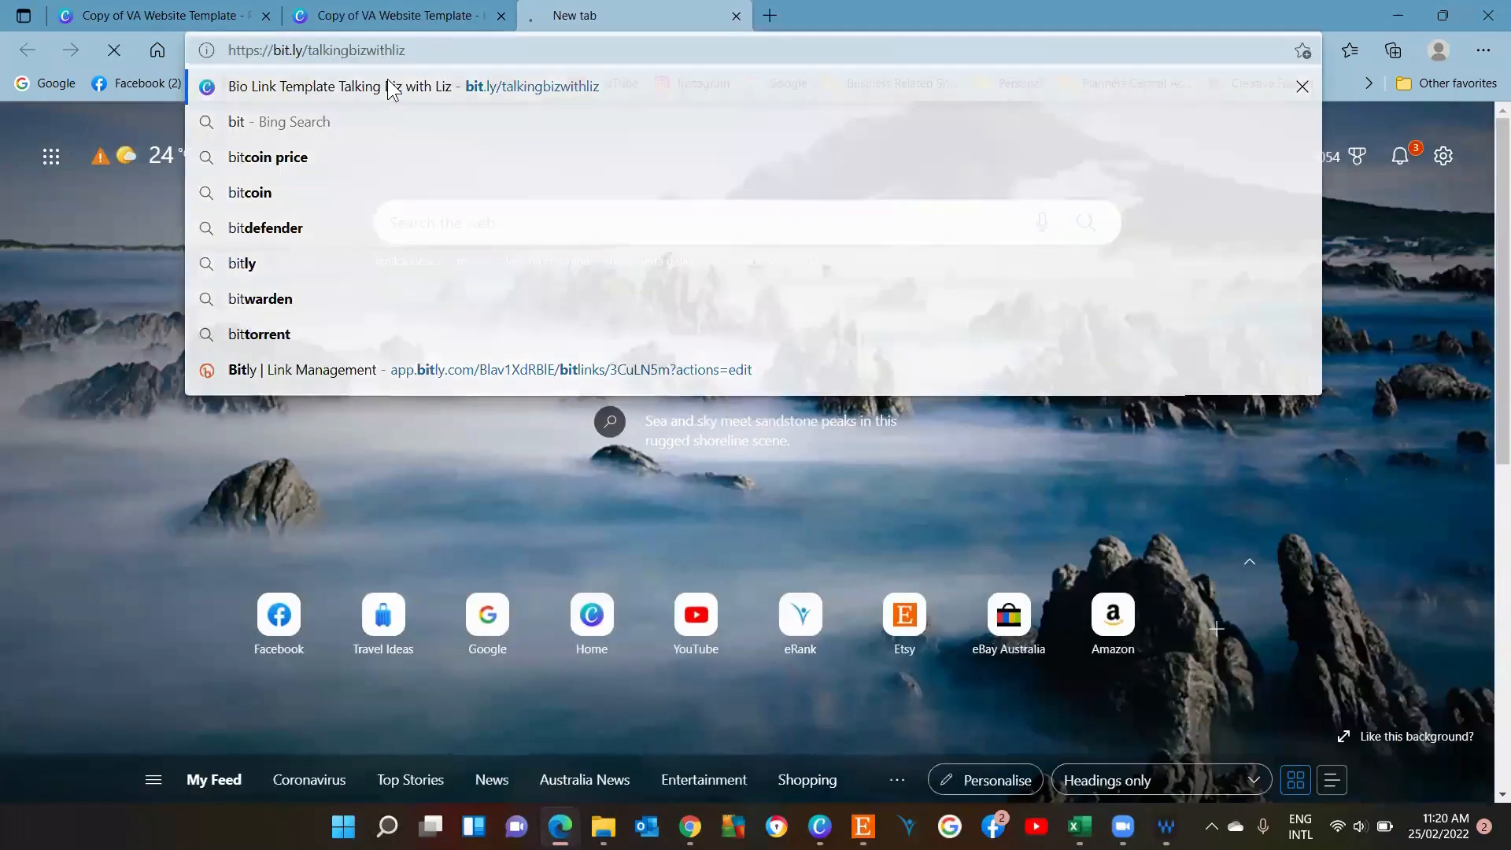
{"action": "left_click", "coordinate": [389, 86]}
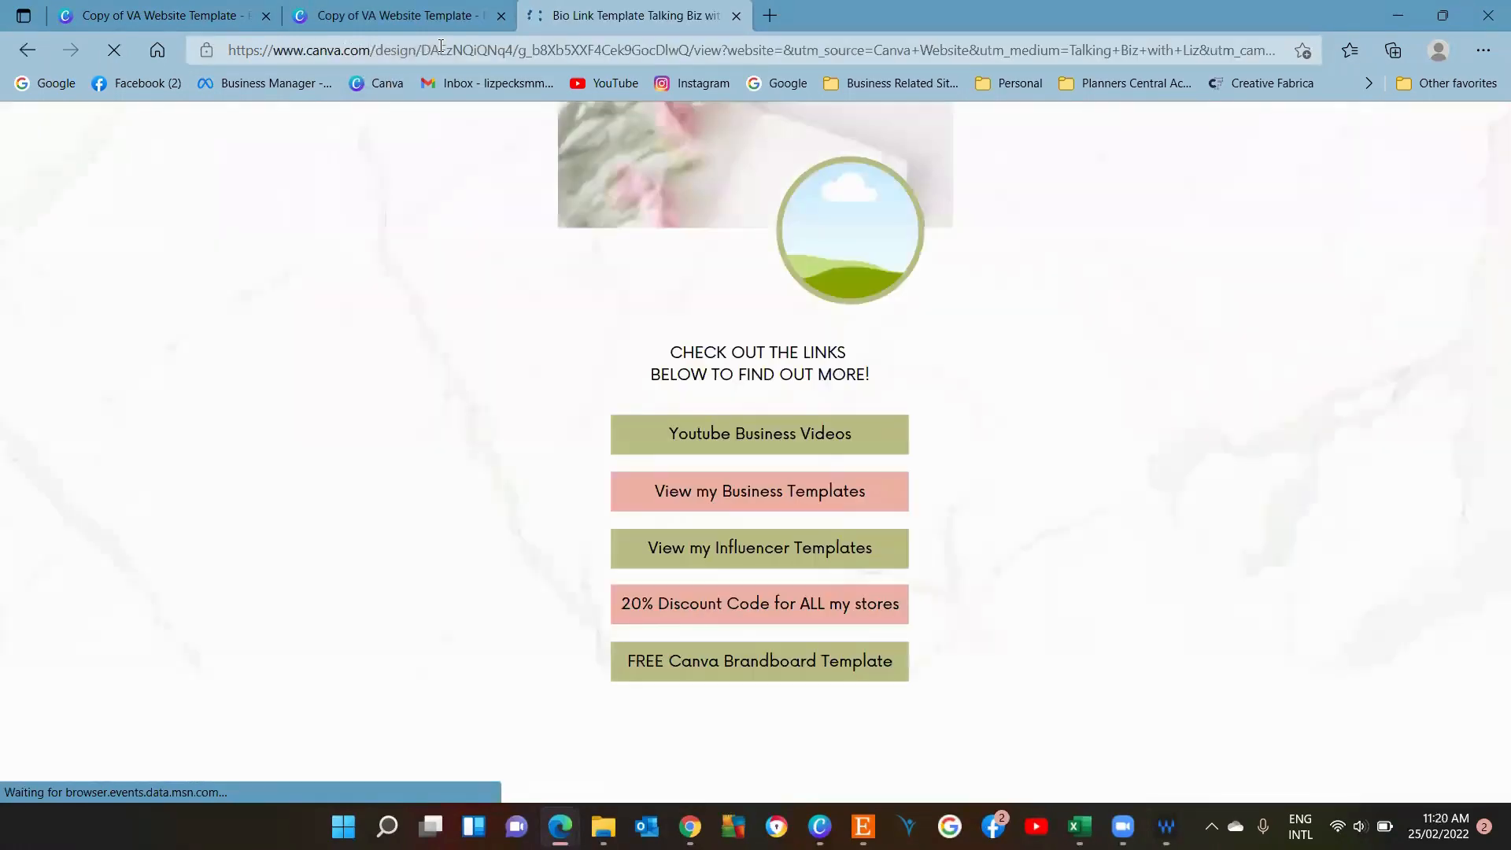
Search the web for bitly url shortener and open the Bitly link management site.
{"action": "left_click", "coordinate": [432, 49]}
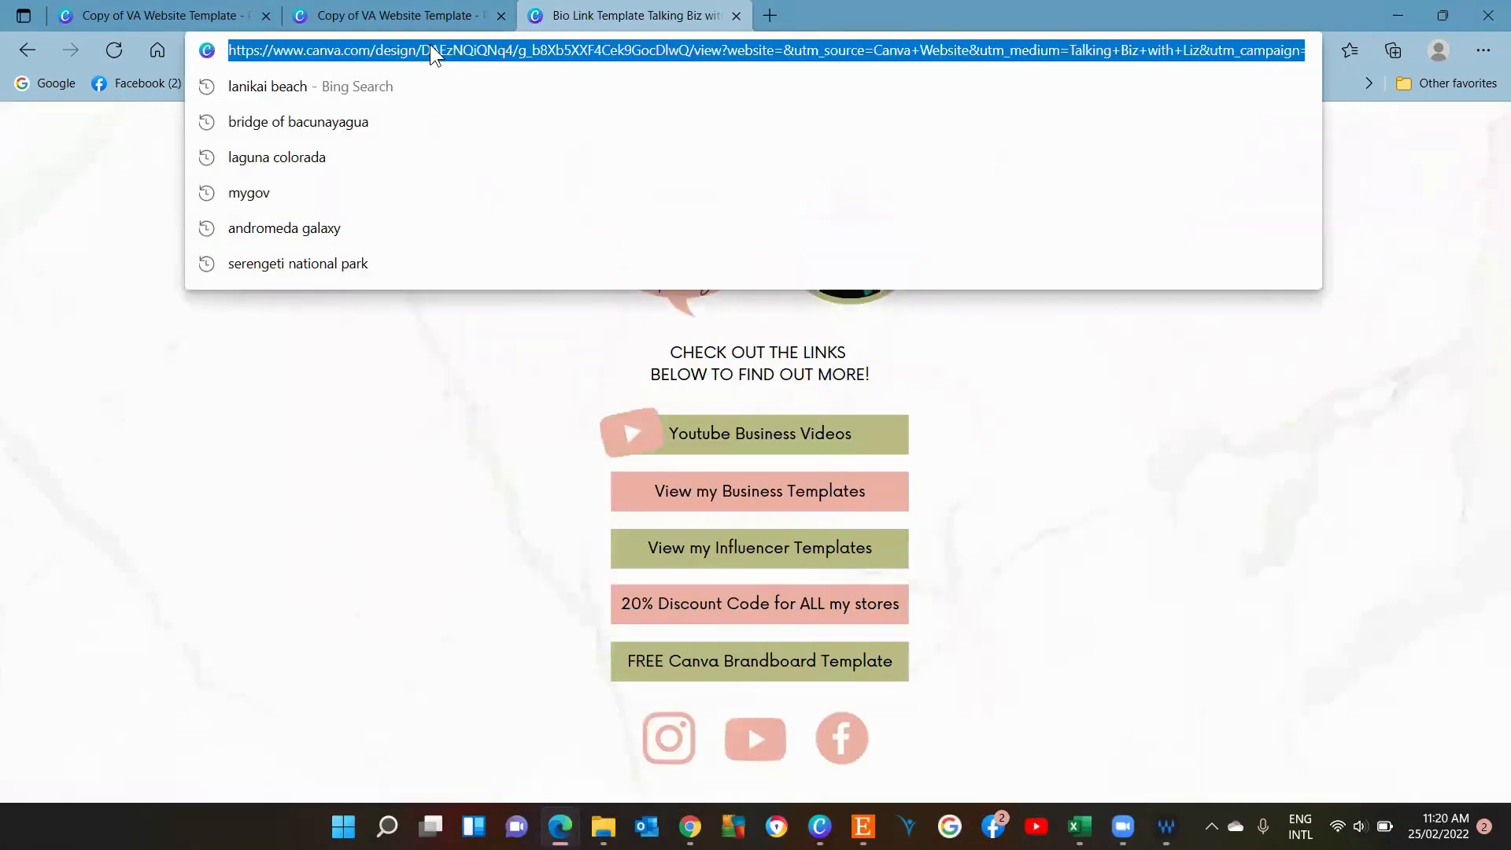
{"action": "type", "text": "bitly"}
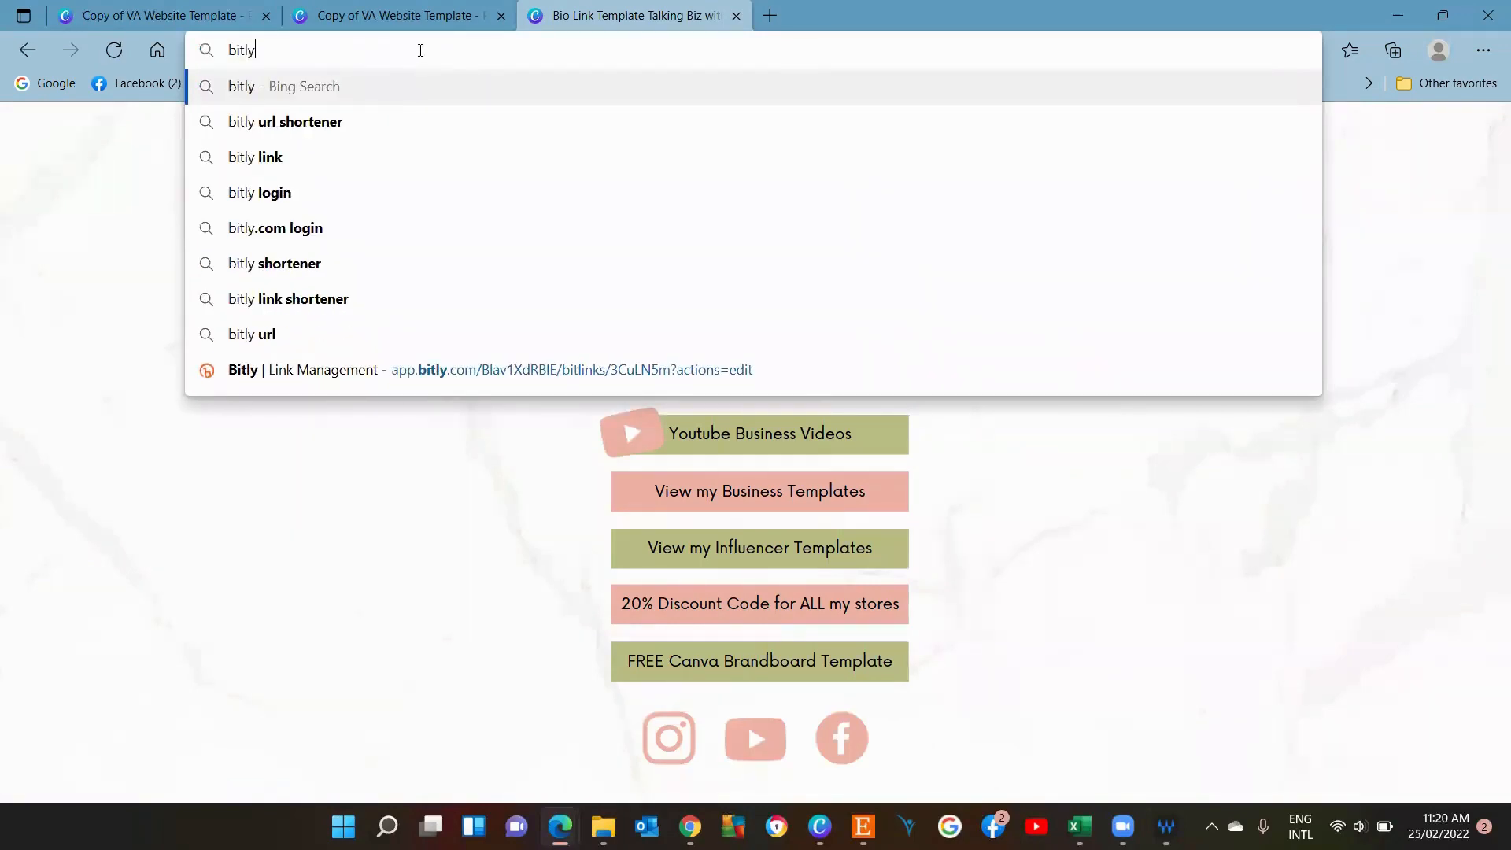
{"action": "key", "text": "Down"}
{"action": "key", "text": "Return"}
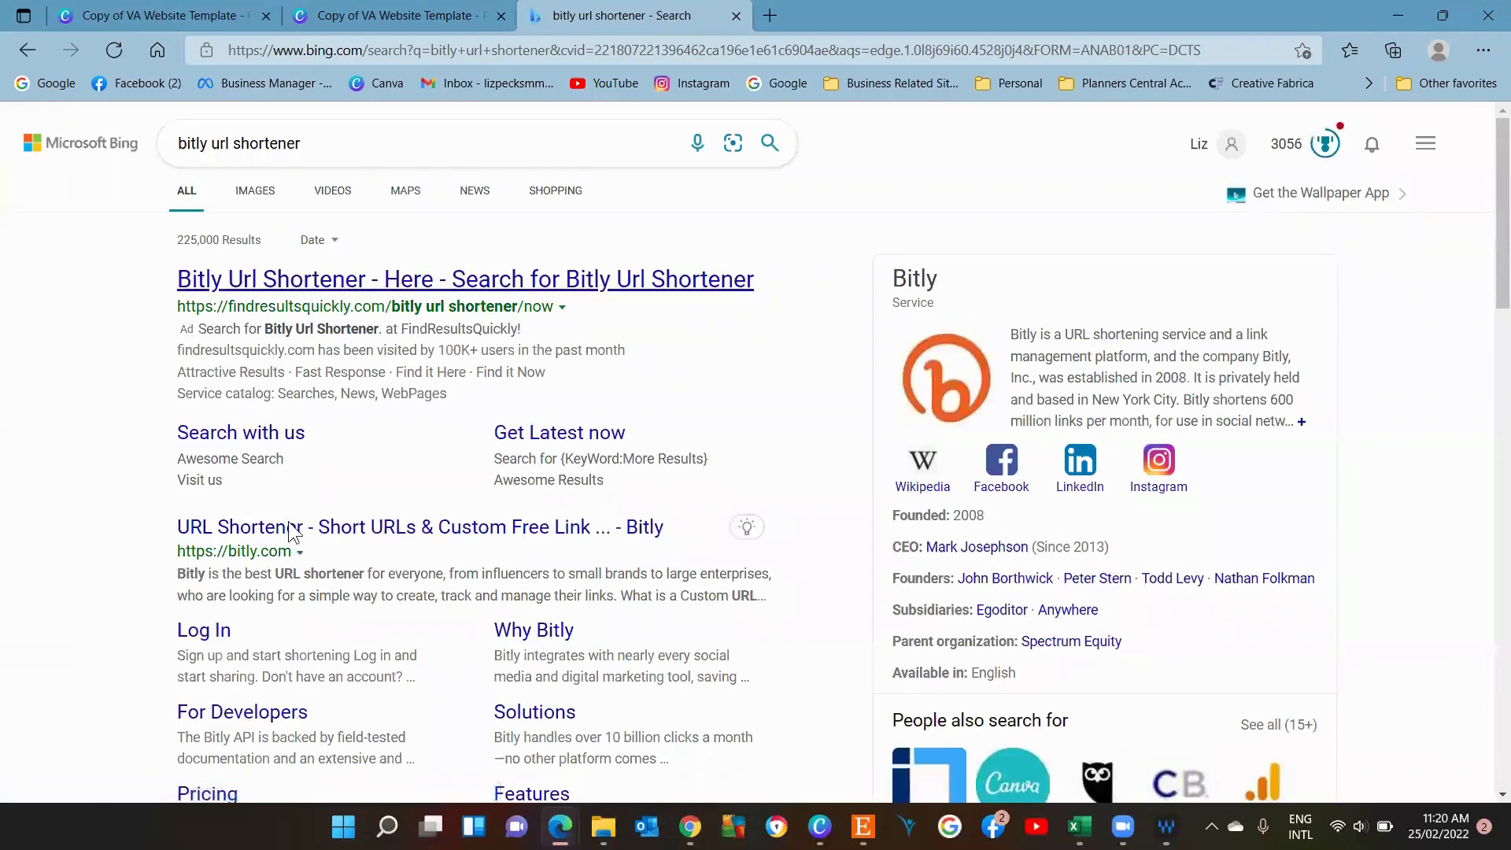
{"action": "left_click", "coordinate": [337, 530]}
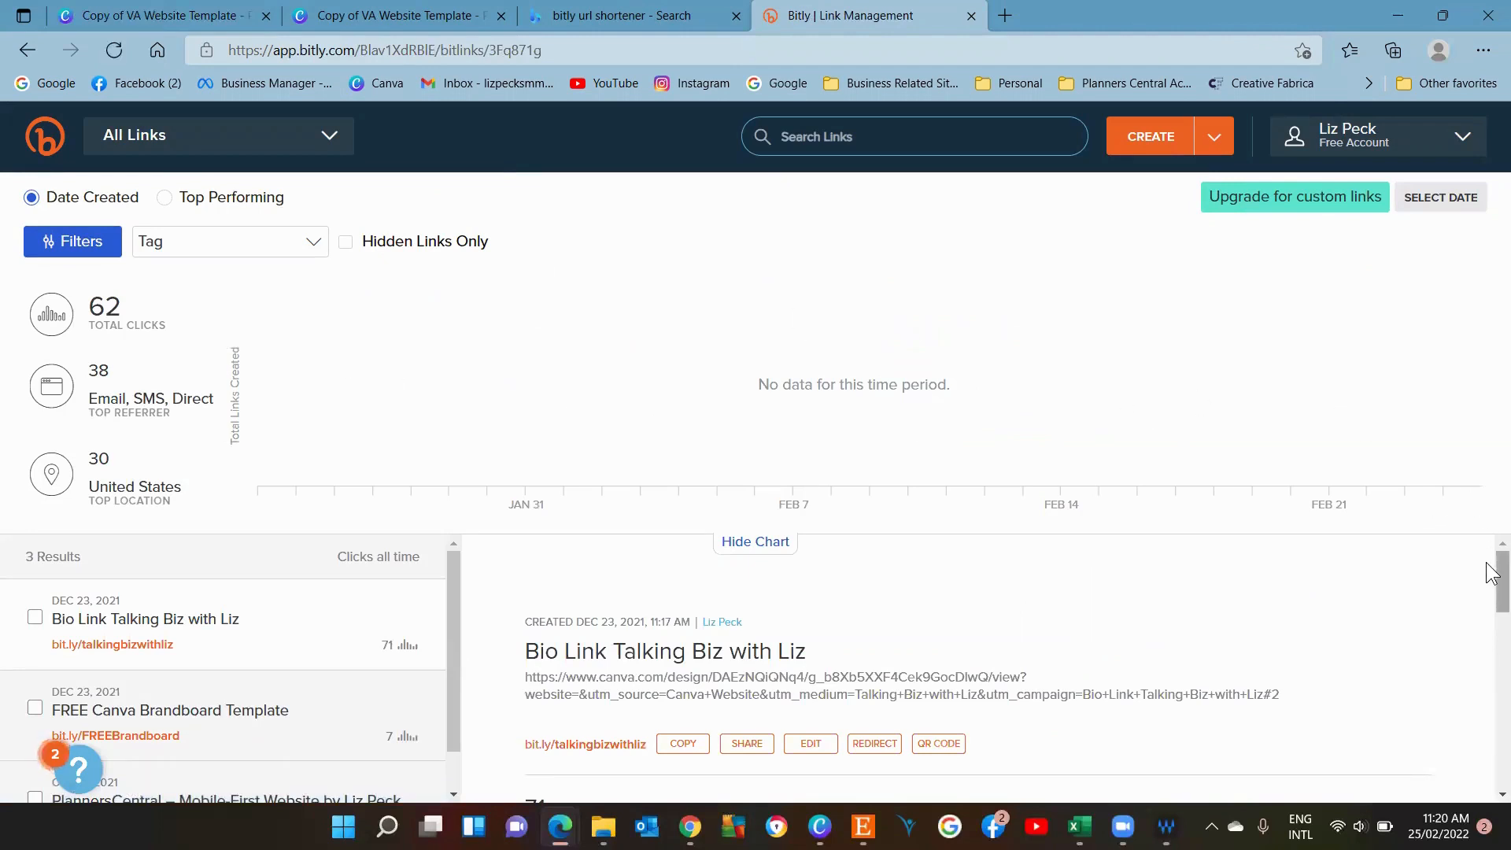
Start creating a new Bitly link and paste the design's long Canva URL into it.
{"action": "scroll", "coordinate": [1491, 590], "scroll_direction": "down", "scroll_amount": 1}
{"action": "left_click_drag", "start_coordinate": [1486, 578], "coordinate": [1485, 536]}
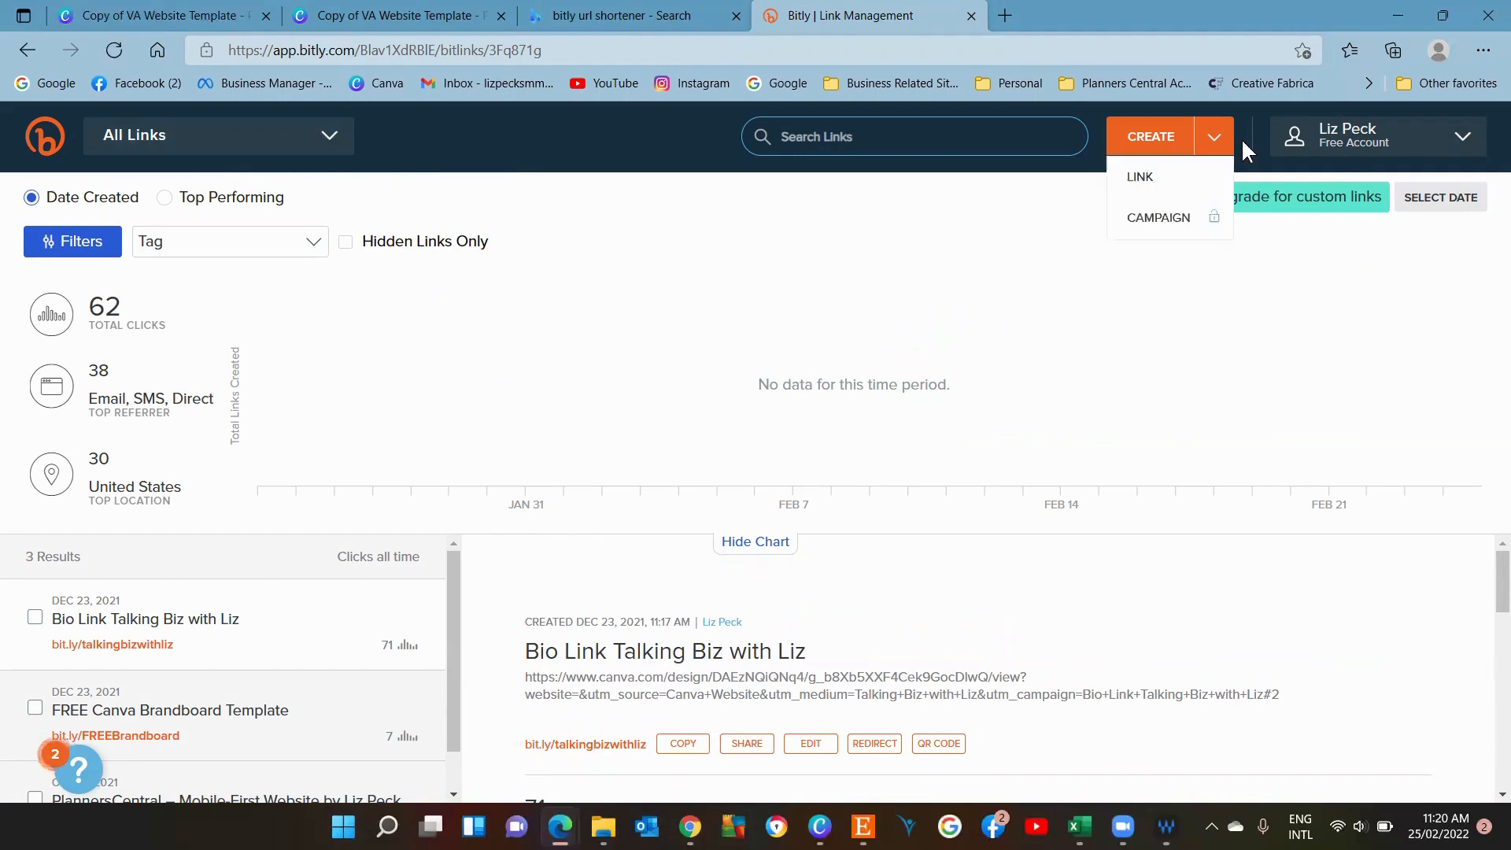
{"action": "mouse_move", "coordinate": [1223, 140]}
{"action": "left_click", "coordinate": [1168, 131]}
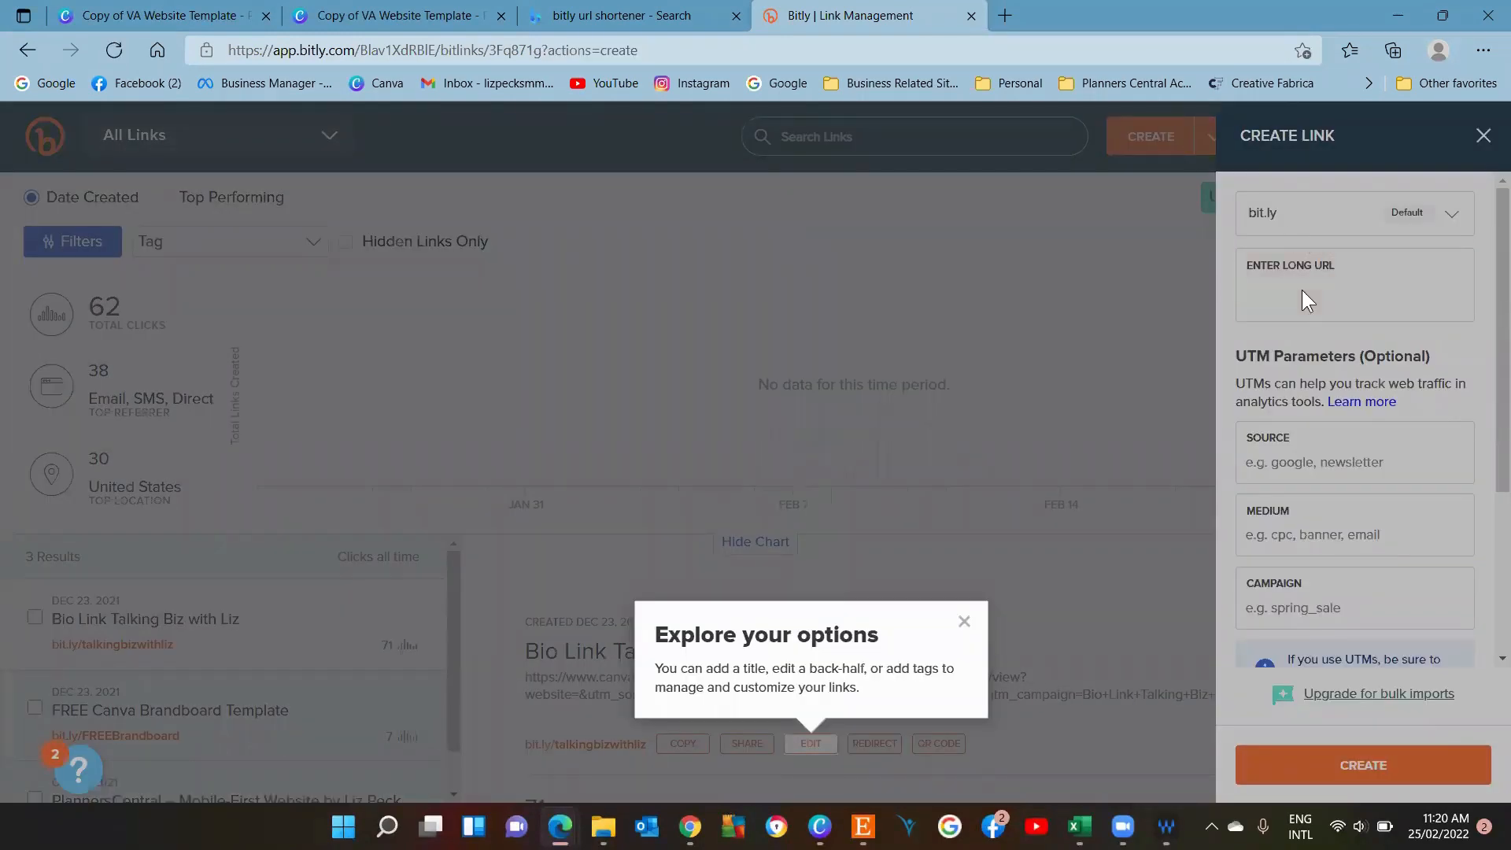
{"action": "right_click", "coordinate": [1302, 290]}
{"action": "left_click", "coordinate": [1359, 307]}
{"action": "left_click", "coordinate": [964, 621]}
{"action": "left_click", "coordinate": [1322, 286]}
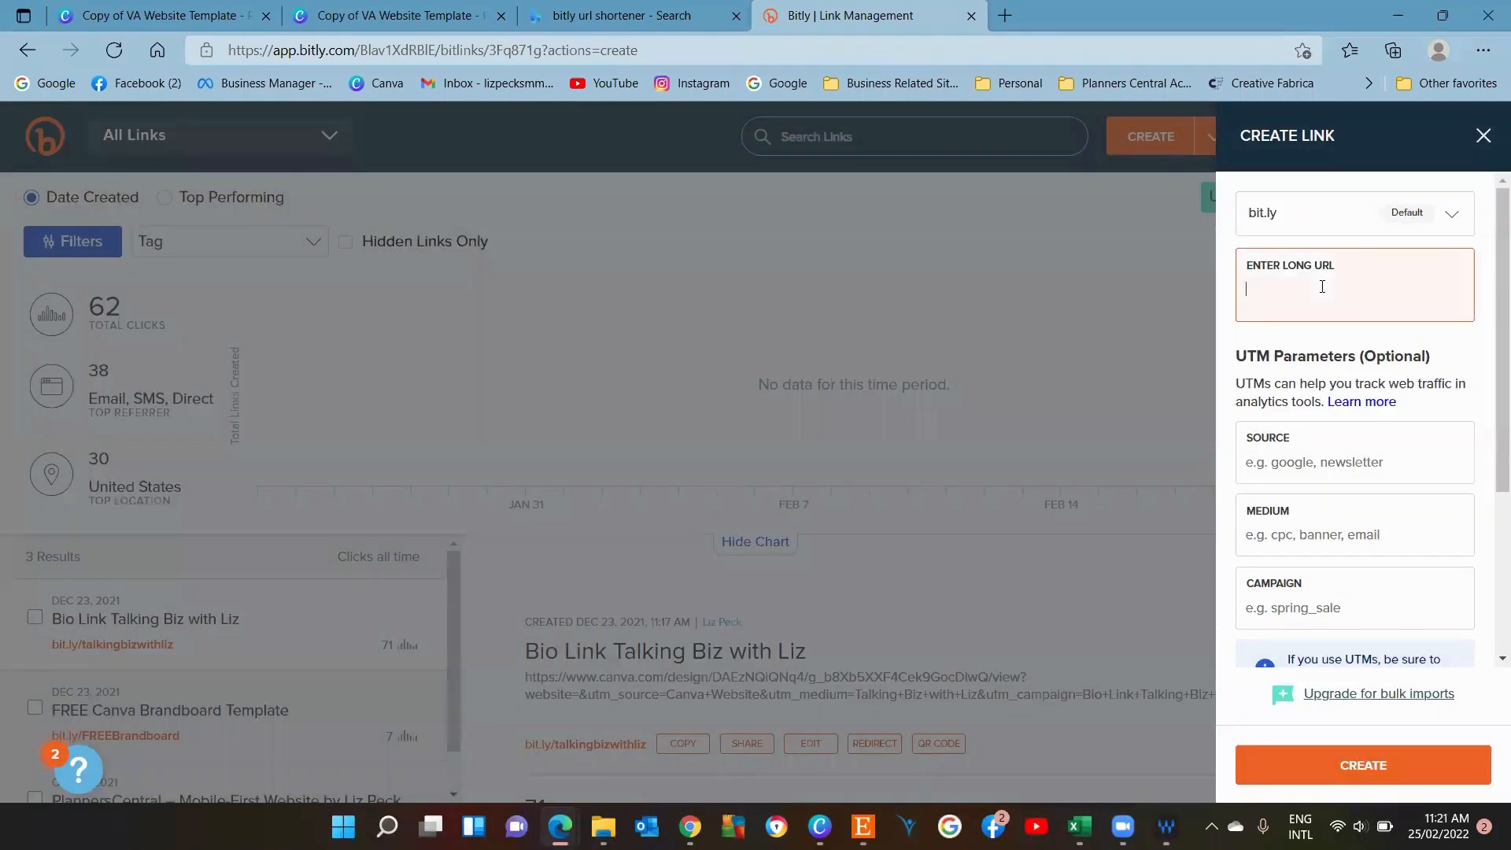
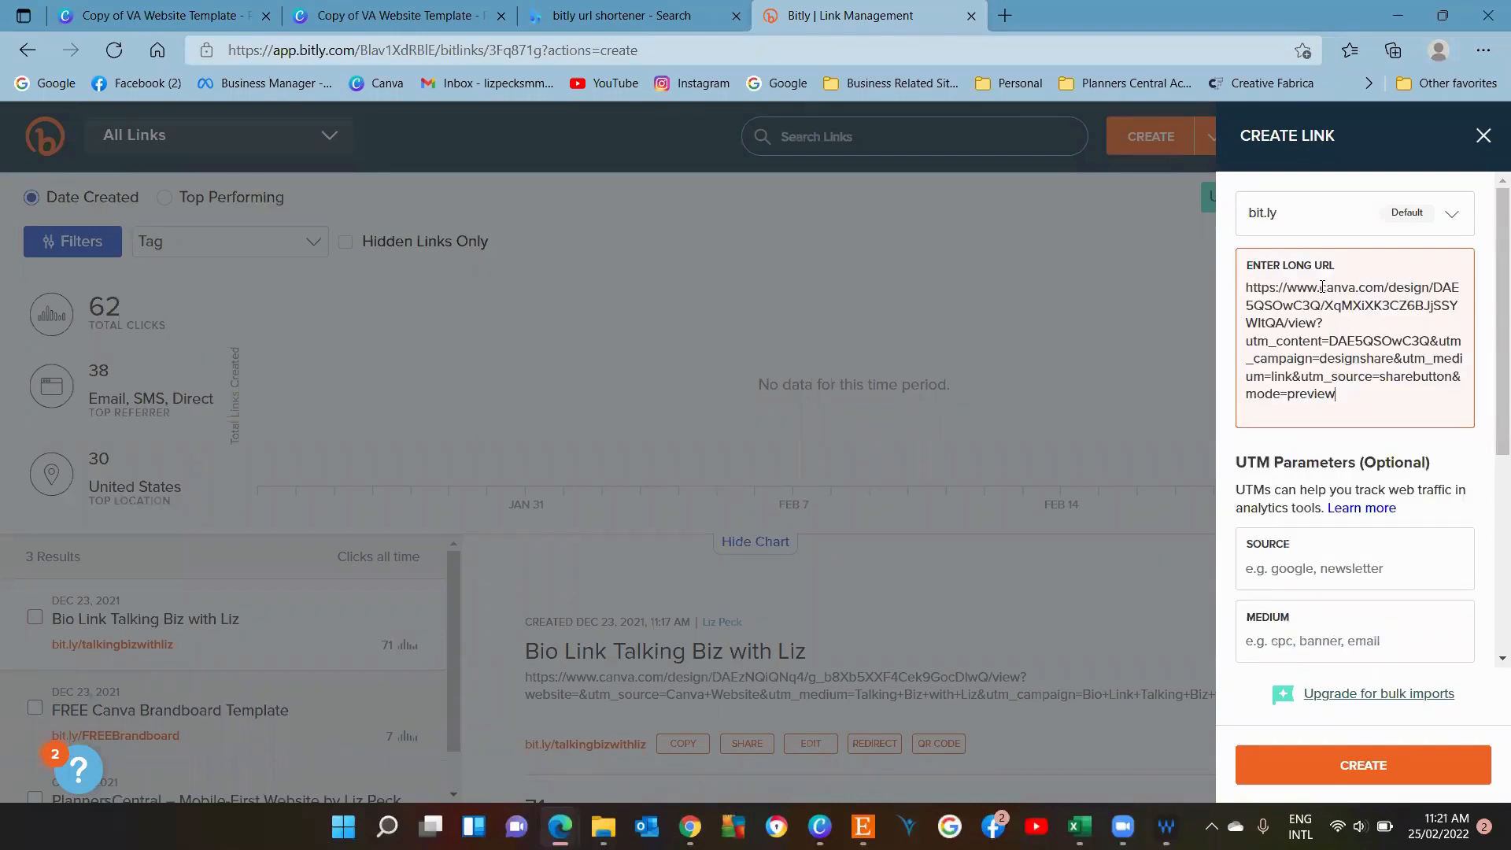
Set the link's UTM source to Canva Website and create the short link.
{"action": "left_click", "coordinate": [1321, 564]}
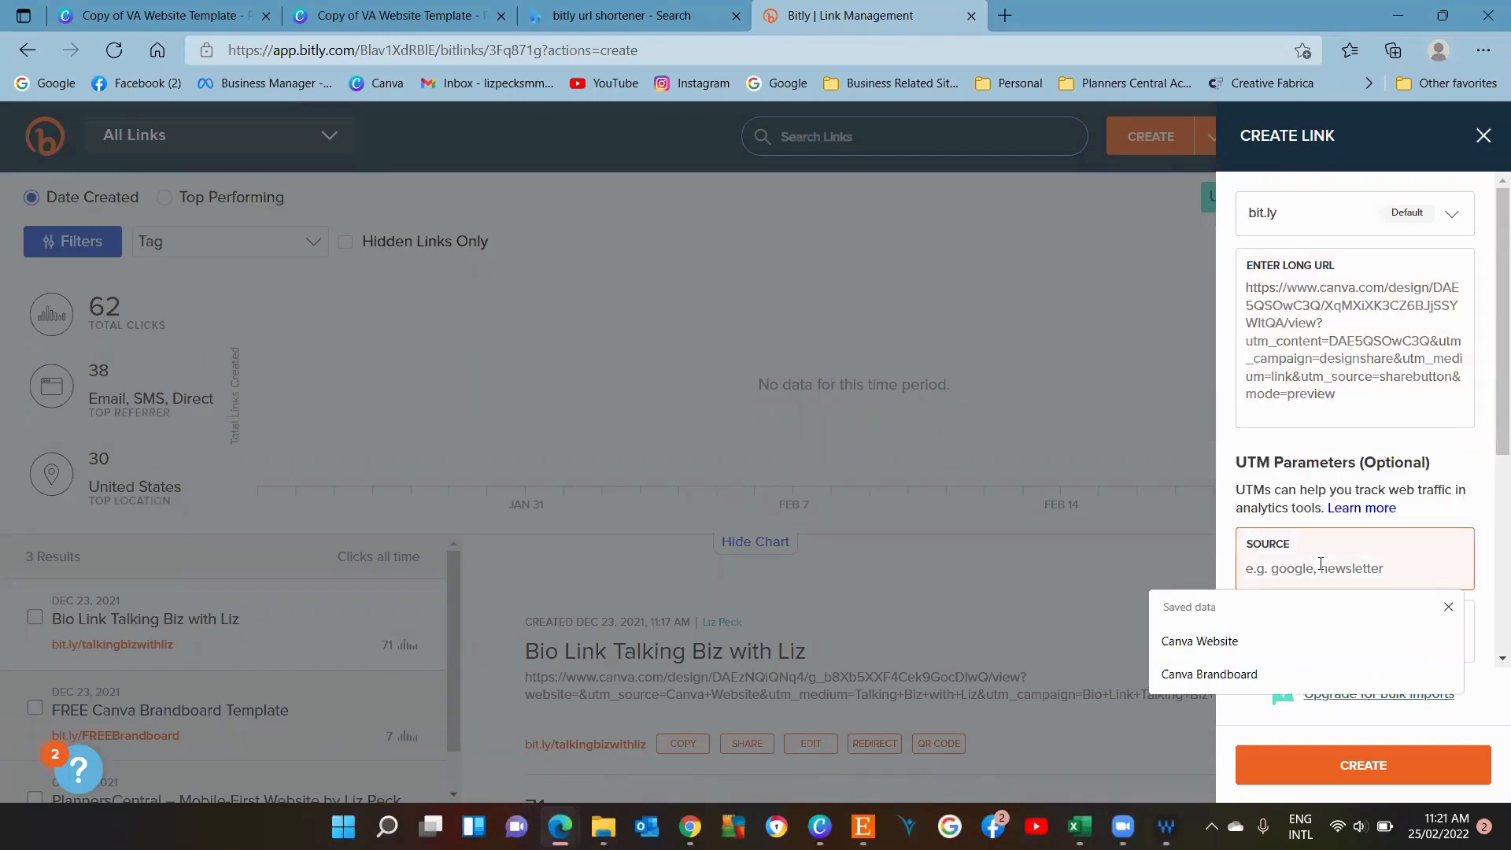
{"action": "left_click", "coordinate": [1224, 641]}
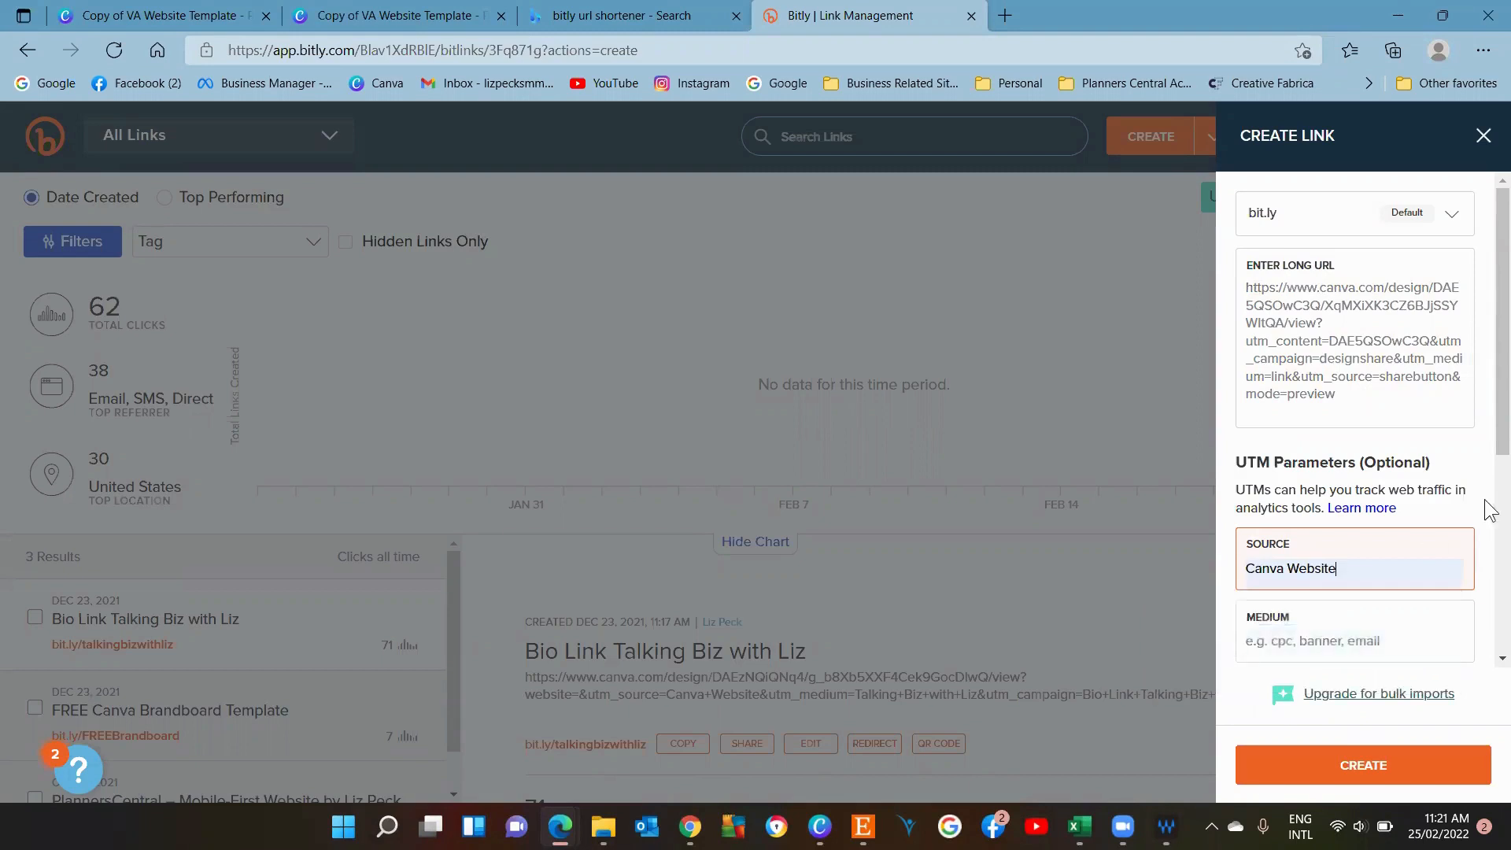
{"action": "mouse_move", "coordinate": [1497, 393]}
{"action": "left_mouse_down"}
{"action": "mouse_move", "coordinate": [1476, 719]}
{"action": "mouse_move", "coordinate": [1489, 419]}
{"action": "left_mouse_up"}
{"action": "left_click", "coordinate": [1369, 771]}
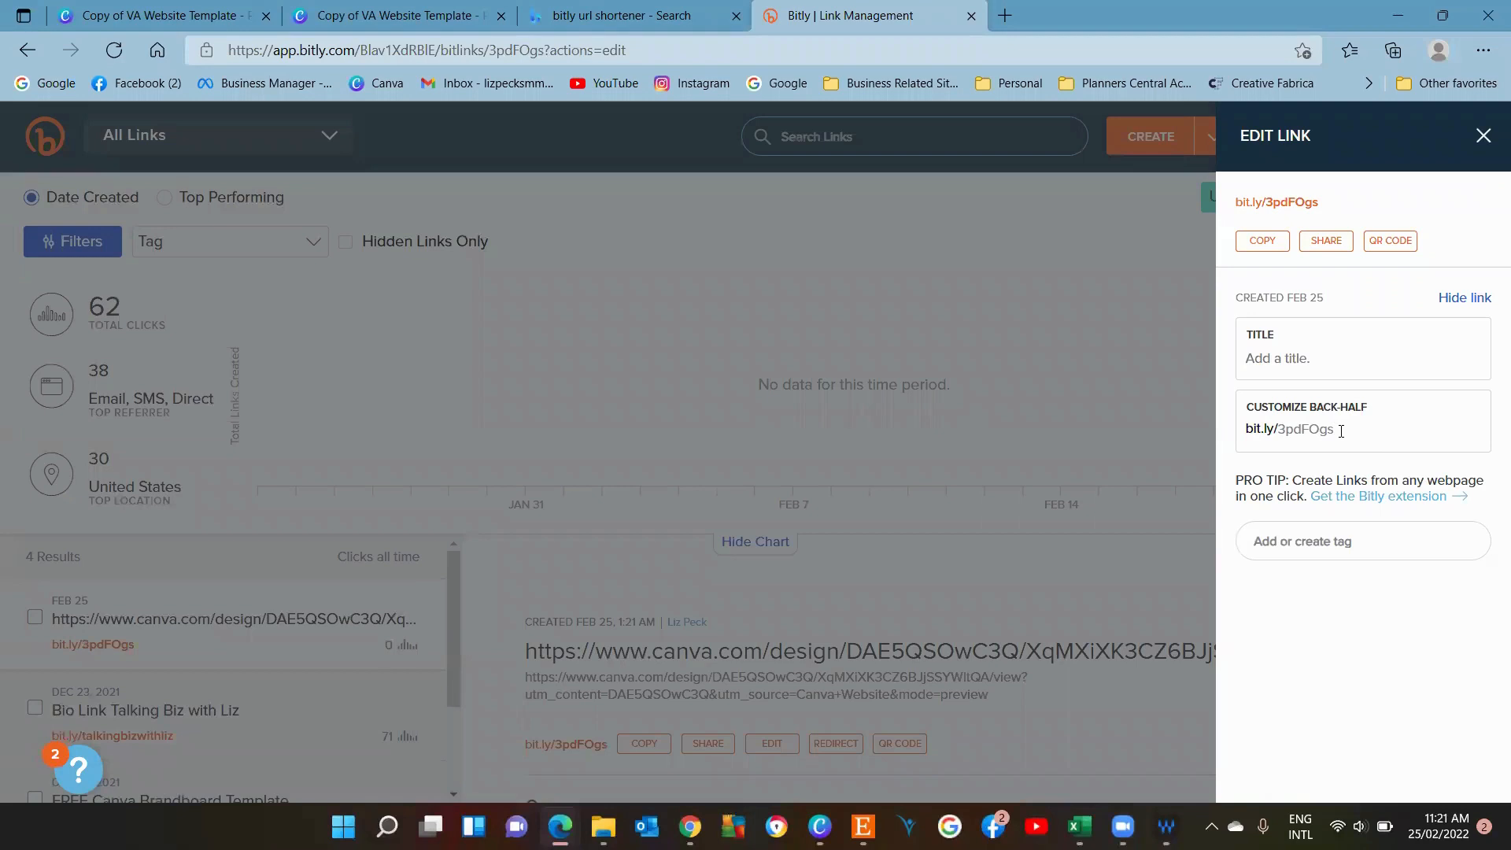
Try to customize the short link's back-half to lizwebsite and save it.
{"action": "left_click_drag", "start_coordinate": [1340, 431], "coordinate": [1280, 429]}
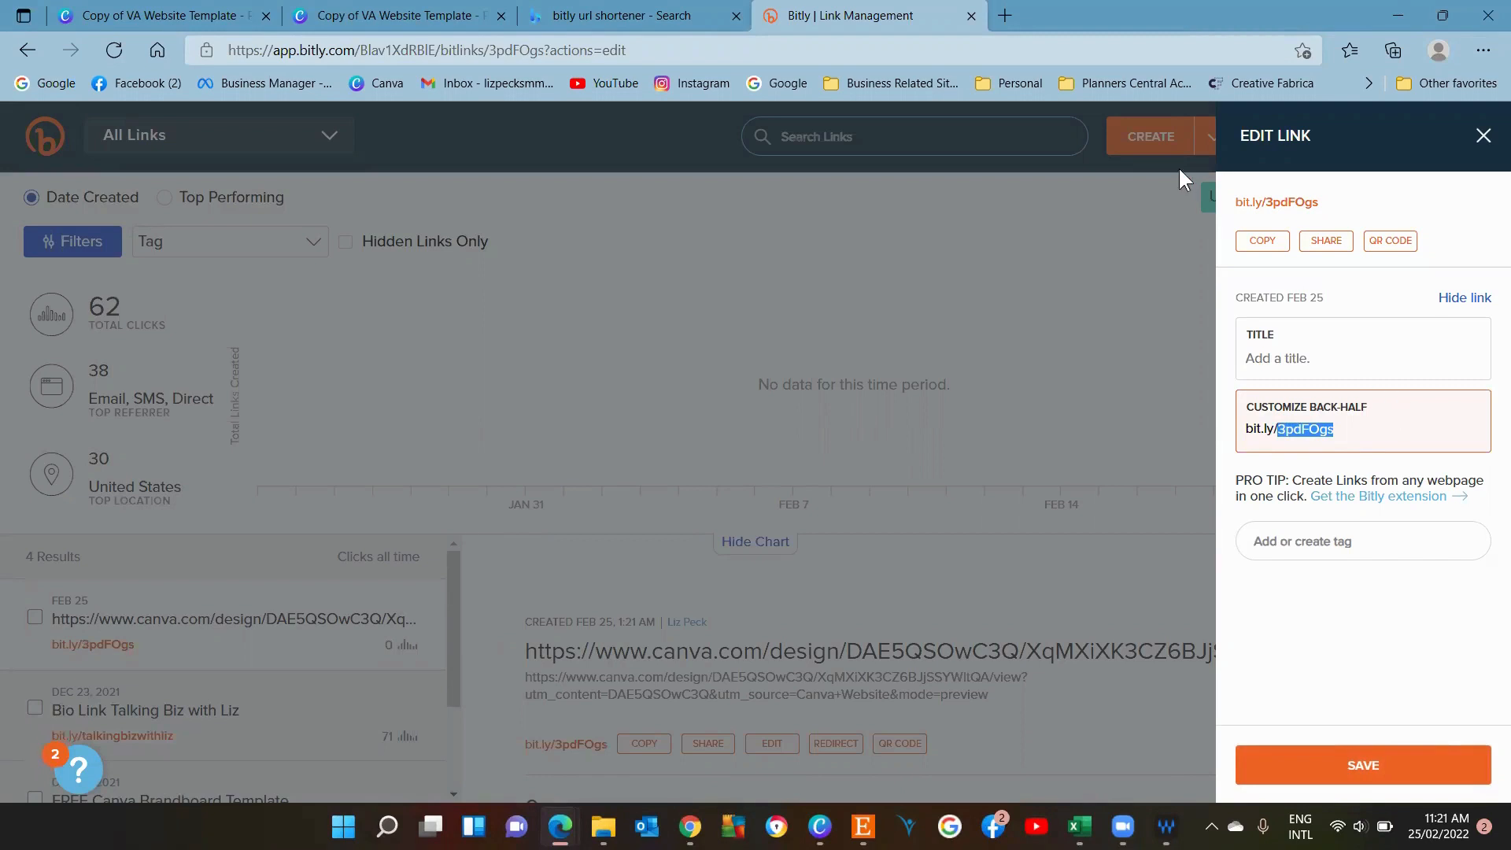
{"action": "left_click", "coordinate": [1259, 240]}
{"action": "type", "text": "lizwebsite"}
{"action": "left_click", "coordinate": [1364, 765]}
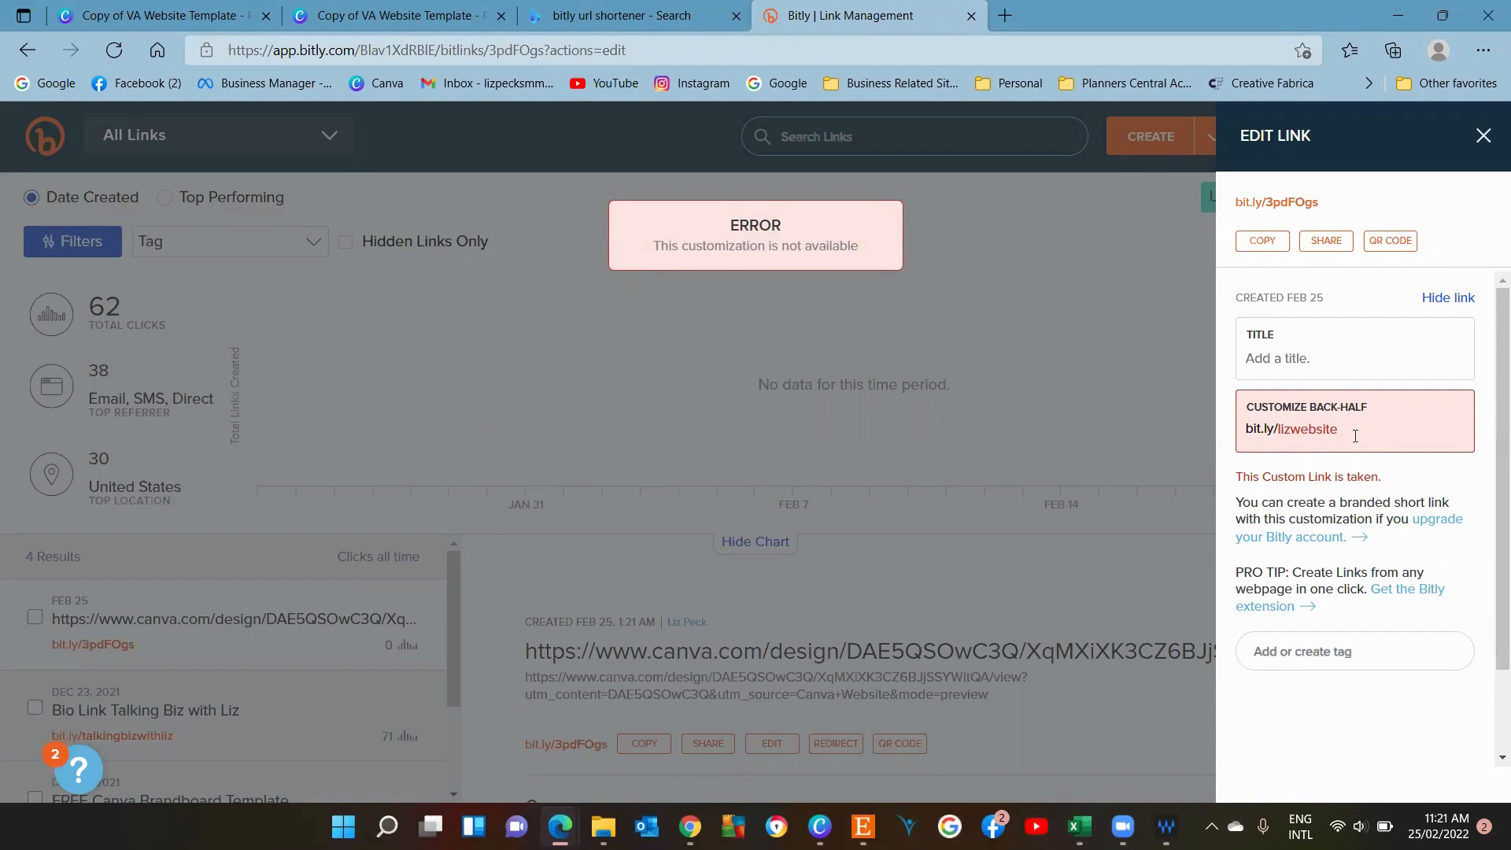
Try changing the short link's back-half to talkingbizwithliz.
{"action": "left_click_drag", "start_coordinate": [1354, 435], "coordinate": [1264, 432]}
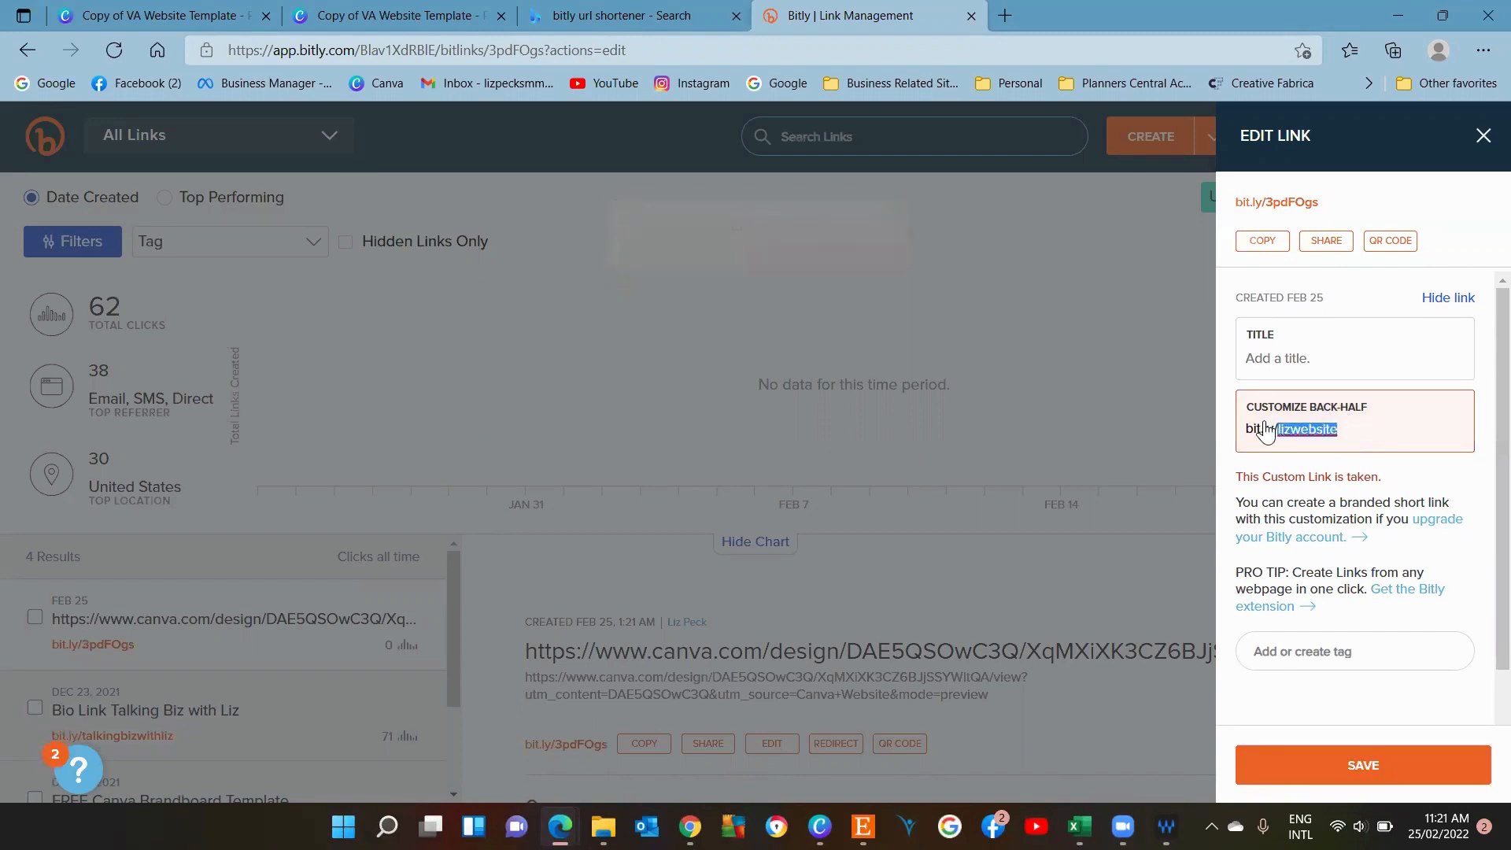
{"action": "type", "text": "talkingbz"}
{"action": "key", "text": "BackSpace"}
{"action": "type", "text": "izwithliz"}
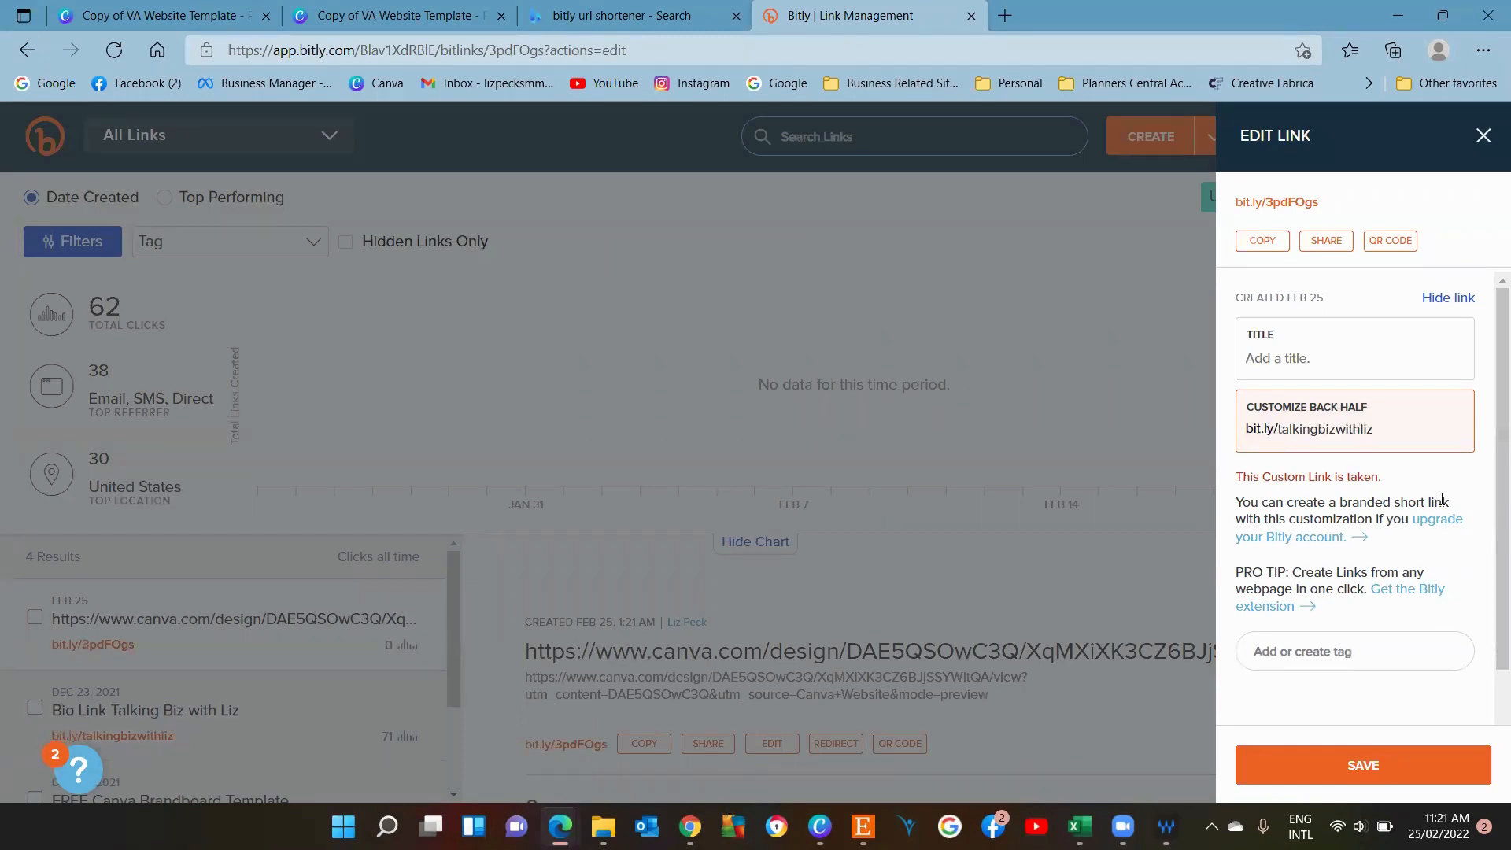
Try the back-half talkingbizwithlizetsy instead.
{"action": "left_click", "coordinate": [1410, 442]}
{"action": "type", "text": "2"}
{"action": "left_click", "coordinate": [1420, 435]}
{"action": "key", "text": "BackSpace"}
{"action": "type", "text": "etsy"}
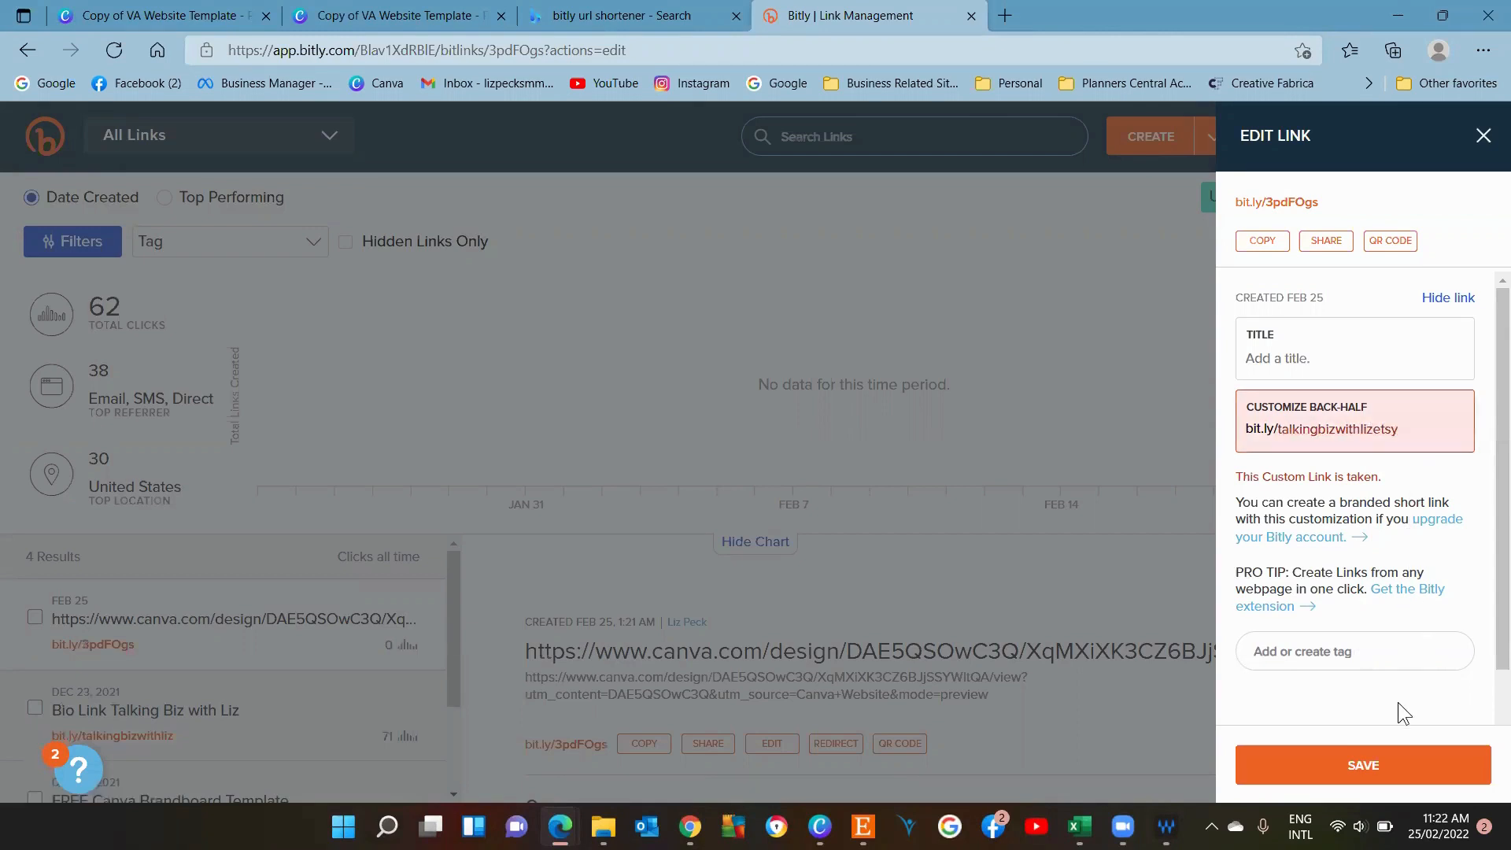
Replace the back-half with happydancer1234.
{"action": "left_click", "coordinate": [1421, 436]}
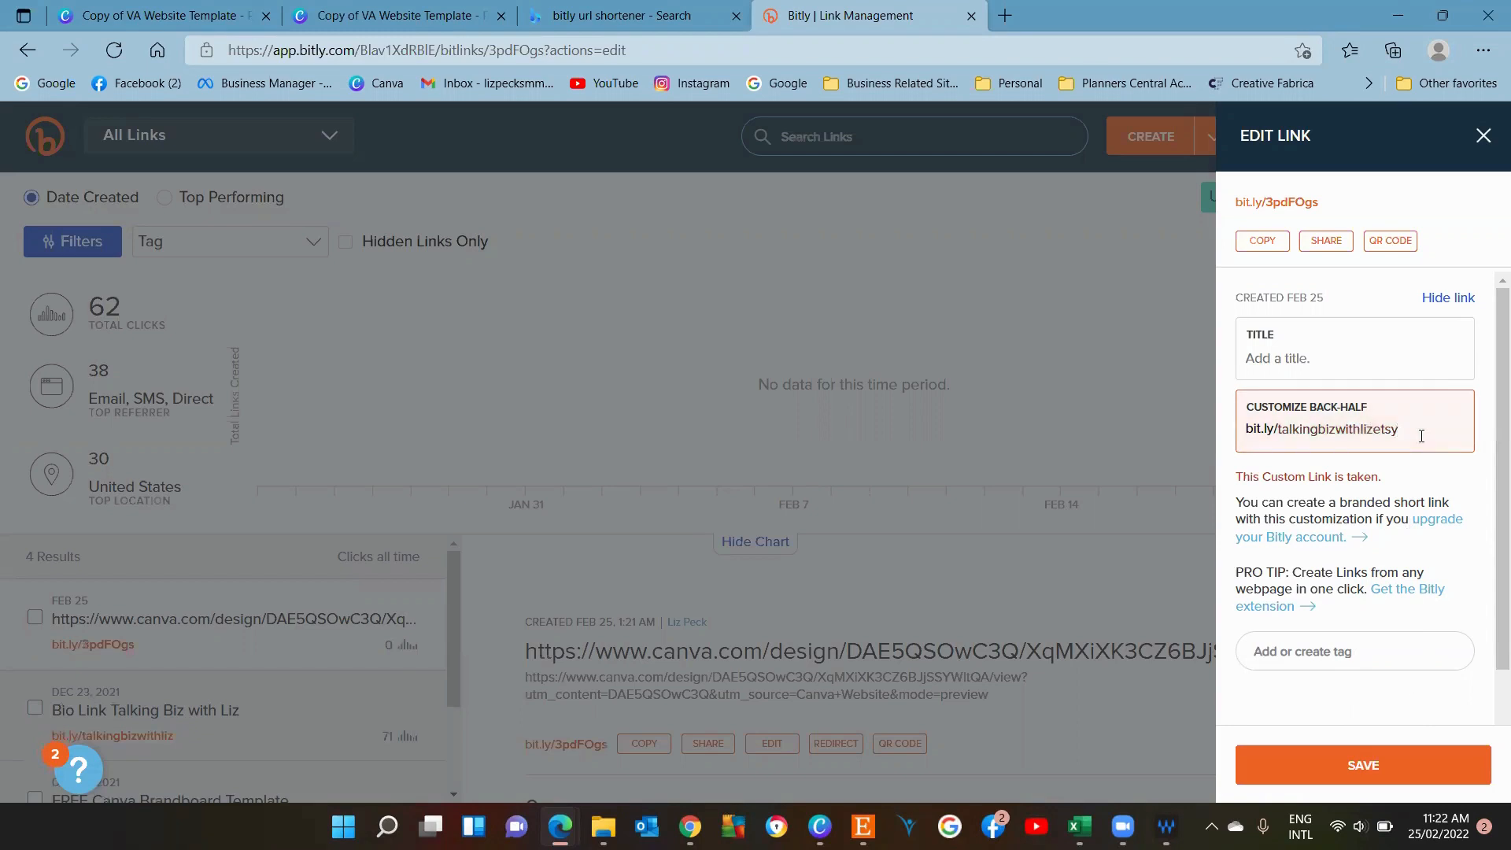
{"action": "key", "text": "BackSpace"}
{"action": "key", "text": "BackSpace"}
{"action": "key", "text": "BackSpace"}
{"action": "key", "text": "BackSpace"}
{"action": "key", "text": "BackSpace"}
{"action": "key", "text": "BackSpace"}
{"action": "key", "text": "BackSpace"}
{"action": "key", "text": "BackSpace"}
{"action": "key", "text": "BackSpace"}
{"action": "key", "text": "BackSpace"}
{"action": "key", "text": "BackSpace"}
{"action": "key", "text": "BackSpace"}
{"action": "key", "text": "BackSpace"}
{"action": "key", "text": "BackSpace"}
{"action": "key", "text": "BackSpace"}
{"action": "key", "text": "BackSpace"}
{"action": "key", "text": "BackSpace"}
{"action": "key", "text": "BackSpace"}
{"action": "key", "text": "BackSpace"}
{"action": "key", "text": "BackSpace"}
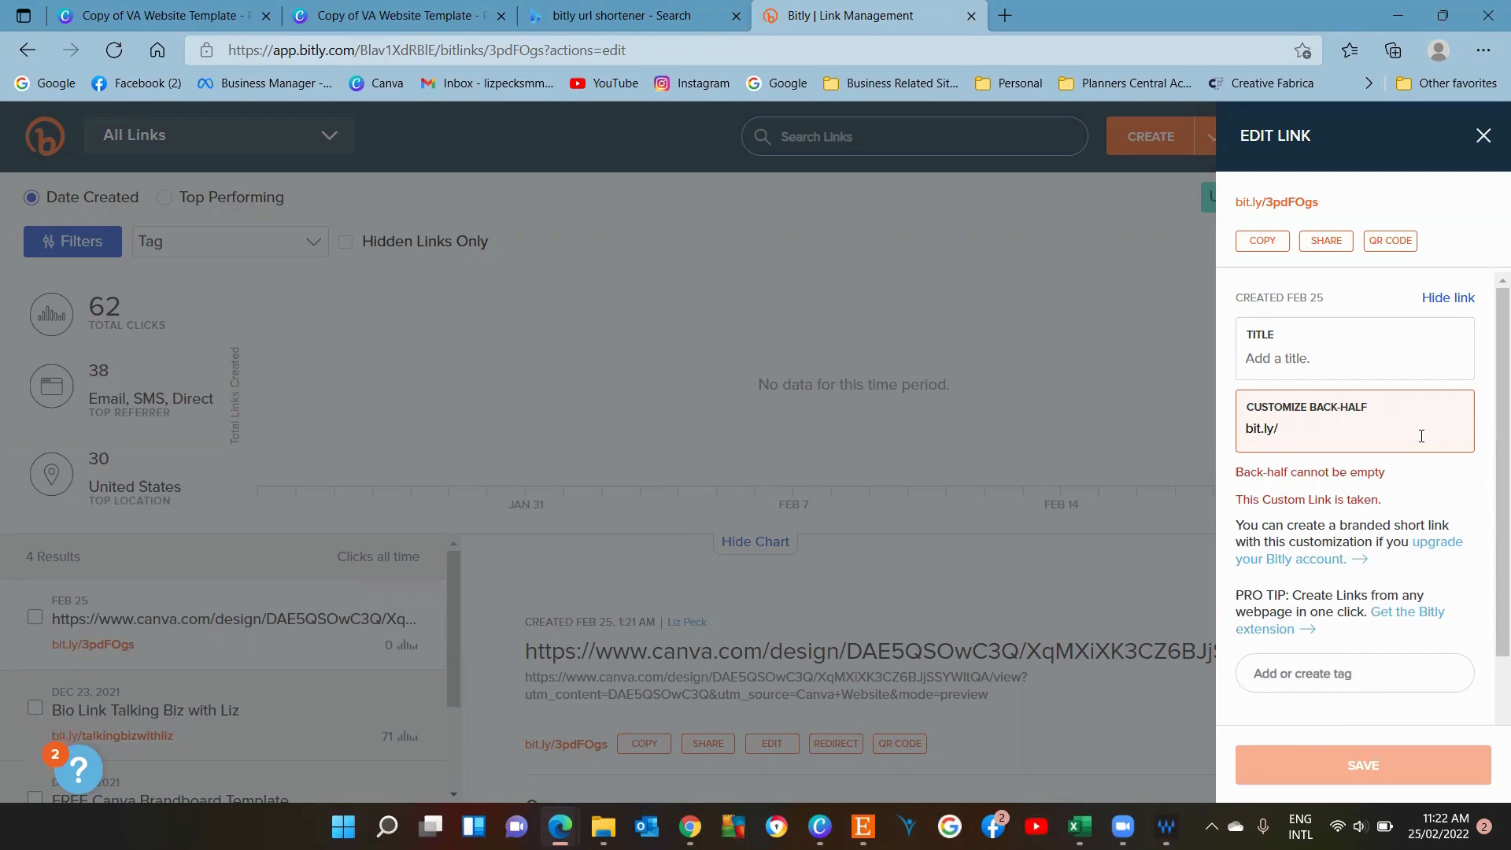
{"action": "type", "text": "happyd"}
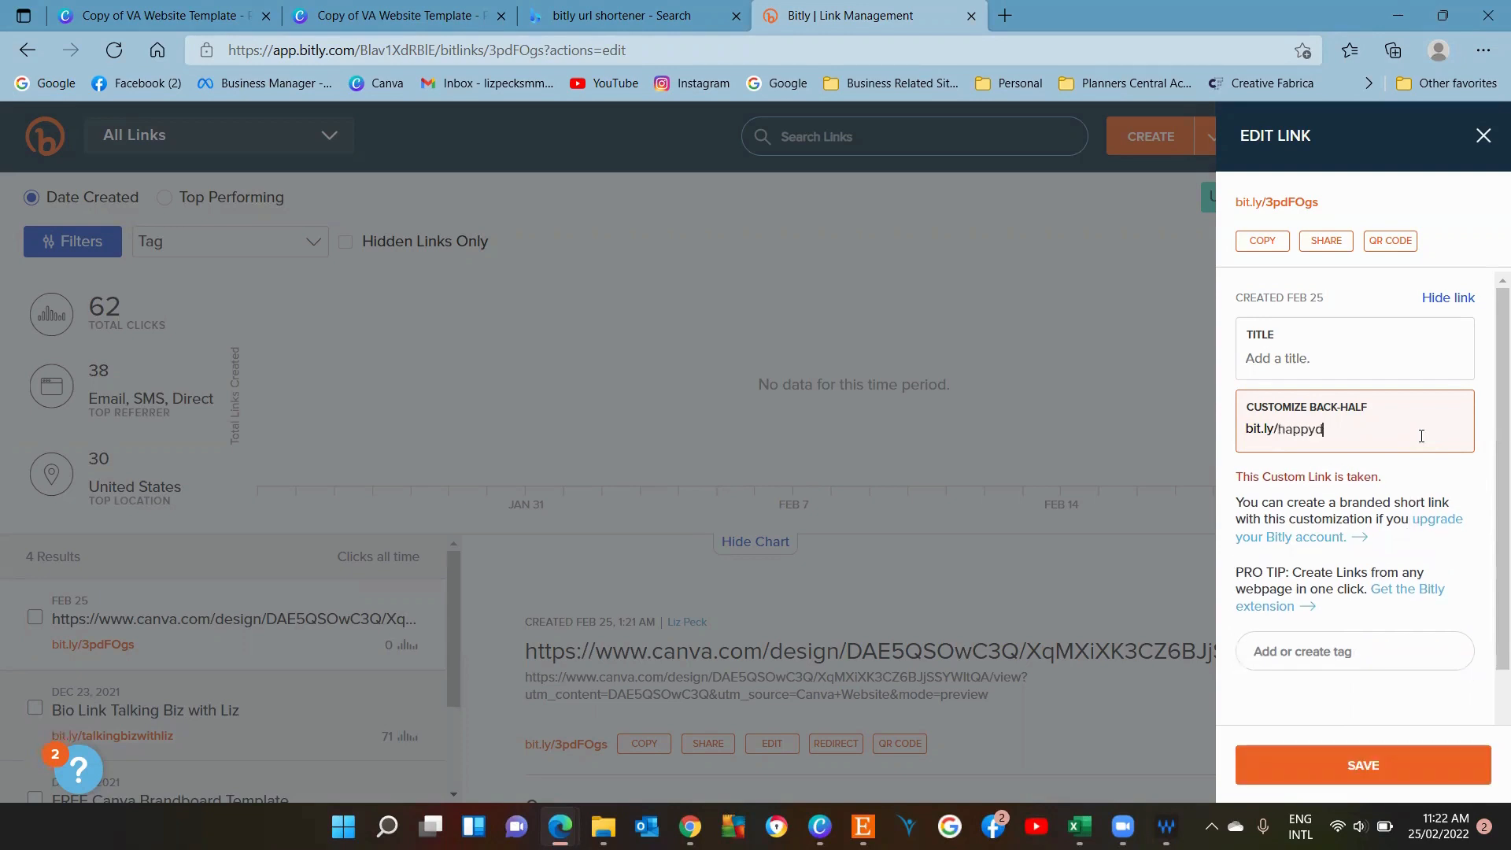
{"action": "type", "text": "ancer1234"}
Clear the customized back-half field entirely without saving.
{"action": "left_click", "coordinate": [1442, 348]}
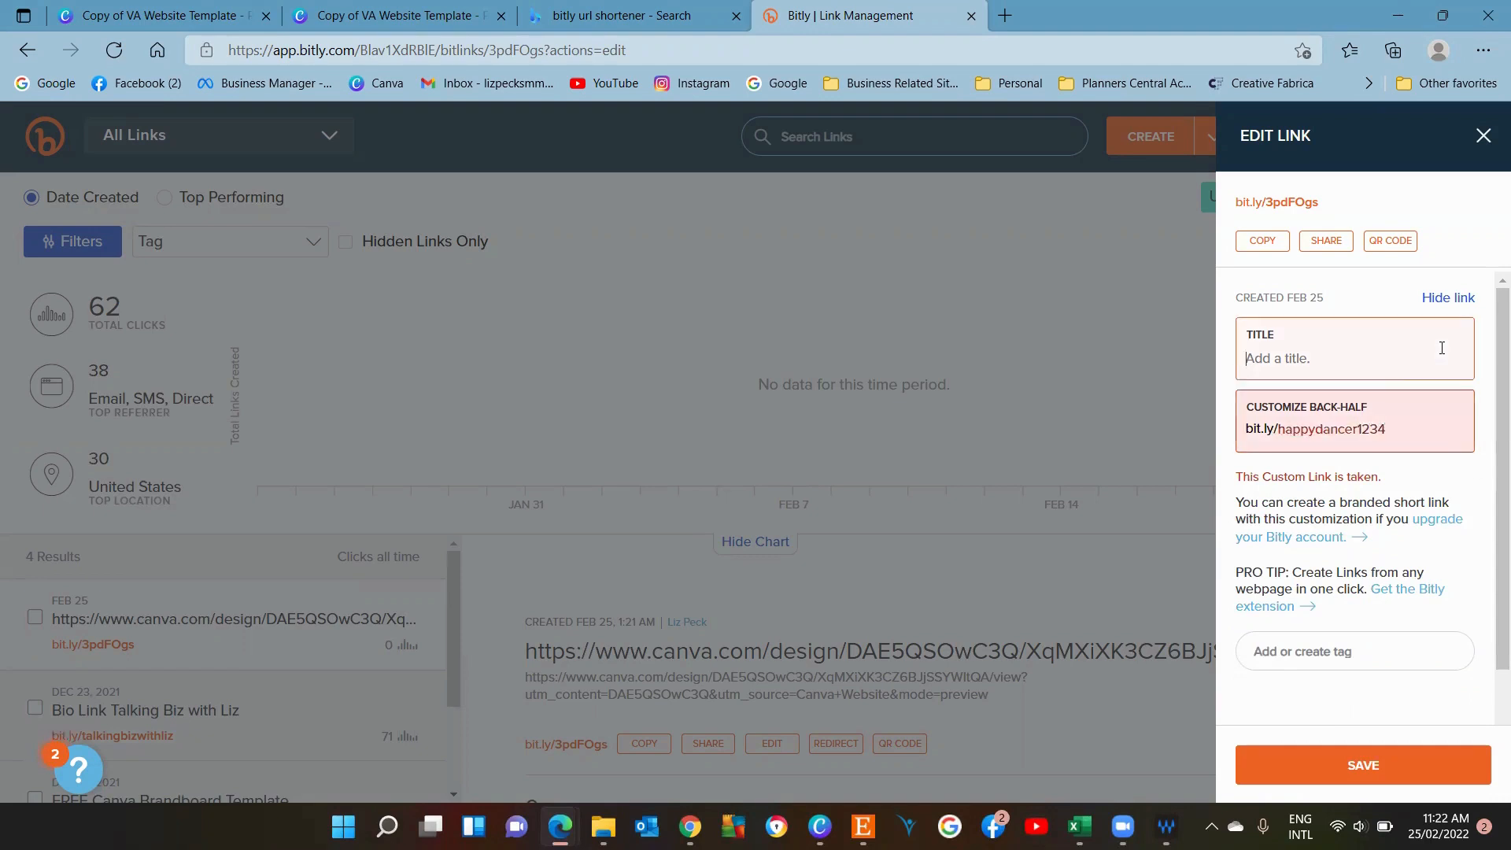
{"action": "left_click", "coordinate": [1407, 428]}
{"action": "key", "text": "BackSpace"}
{"action": "key", "text": "BackSpace"}
{"action": "key", "text": "BackSpace"}
{"action": "key", "text": "BackSpace"}
{"action": "key", "text": "BackSpace"}
{"action": "key", "text": "BackSpace"}
{"action": "key", "text": "BackSpace"}
{"action": "key", "text": "BackSpace"}
{"action": "key", "text": "BackSpace"}
{"action": "key", "text": "BackSpace"}
{"action": "key", "text": "BackSpace"}
{"action": "key", "text": "BackSpace"}
{"action": "key", "text": "BackSpace"}
{"action": "key", "text": "BackSpace"}
{"action": "key", "text": "BackSpace"}
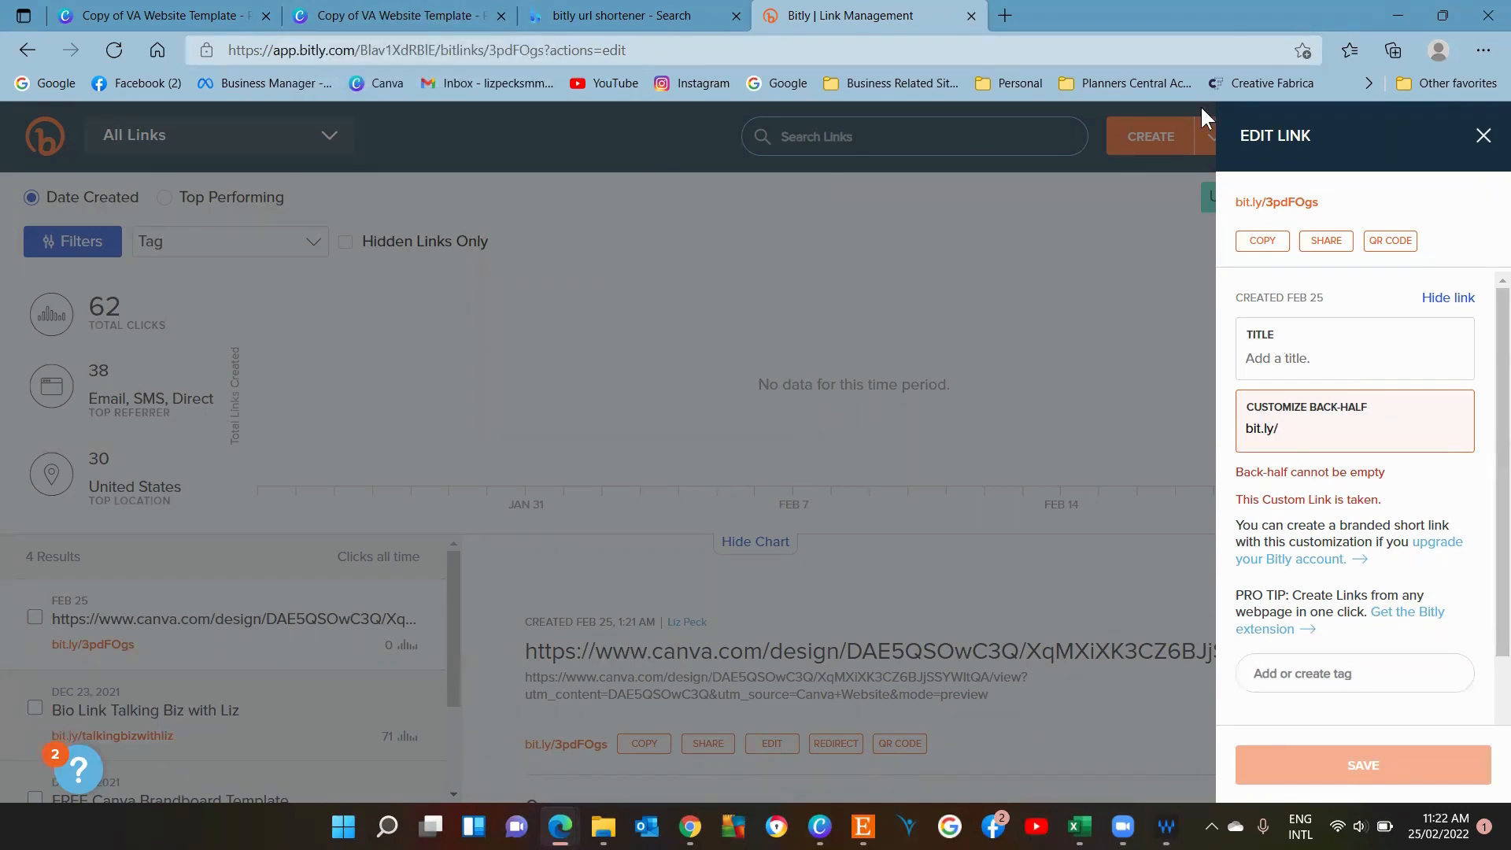
Close the published website tab and return to the Canva design editor tab.
{"action": "left_click", "coordinate": [432, 16]}
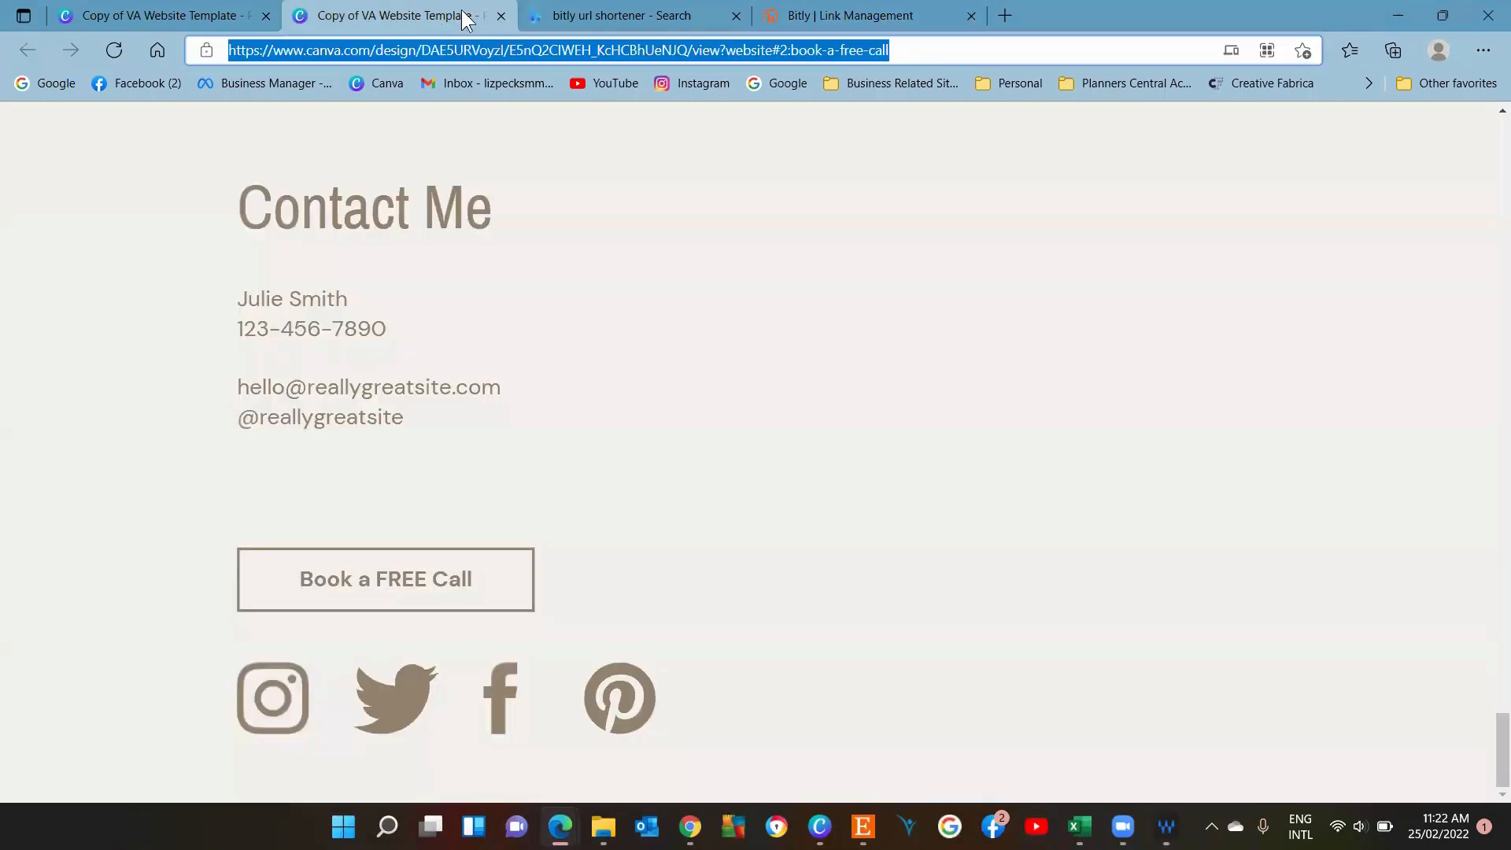
{"action": "left_click", "coordinate": [500, 15]}
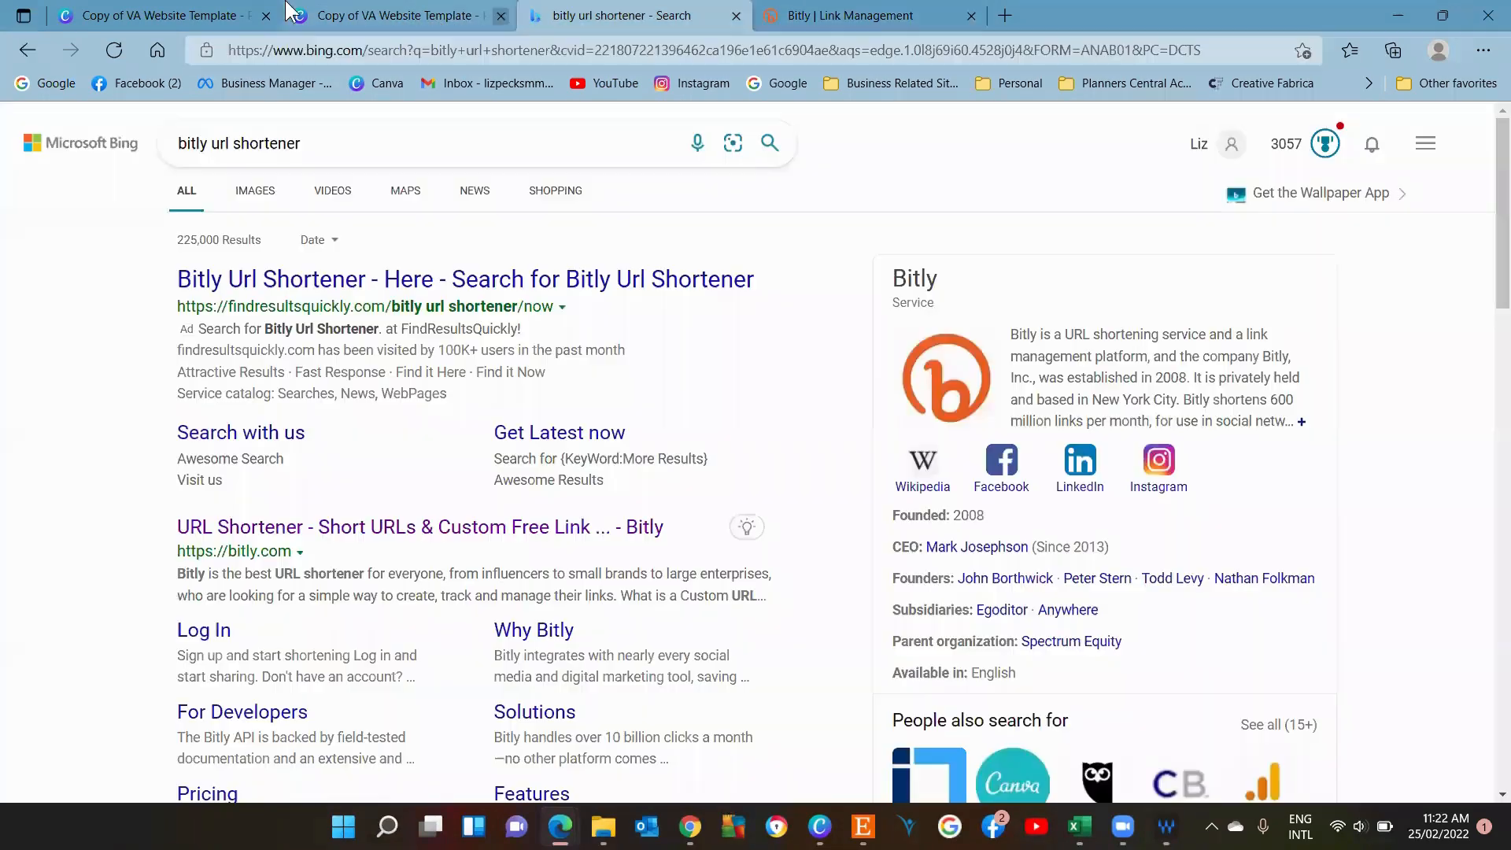
{"action": "left_click", "coordinate": [135, 15]}
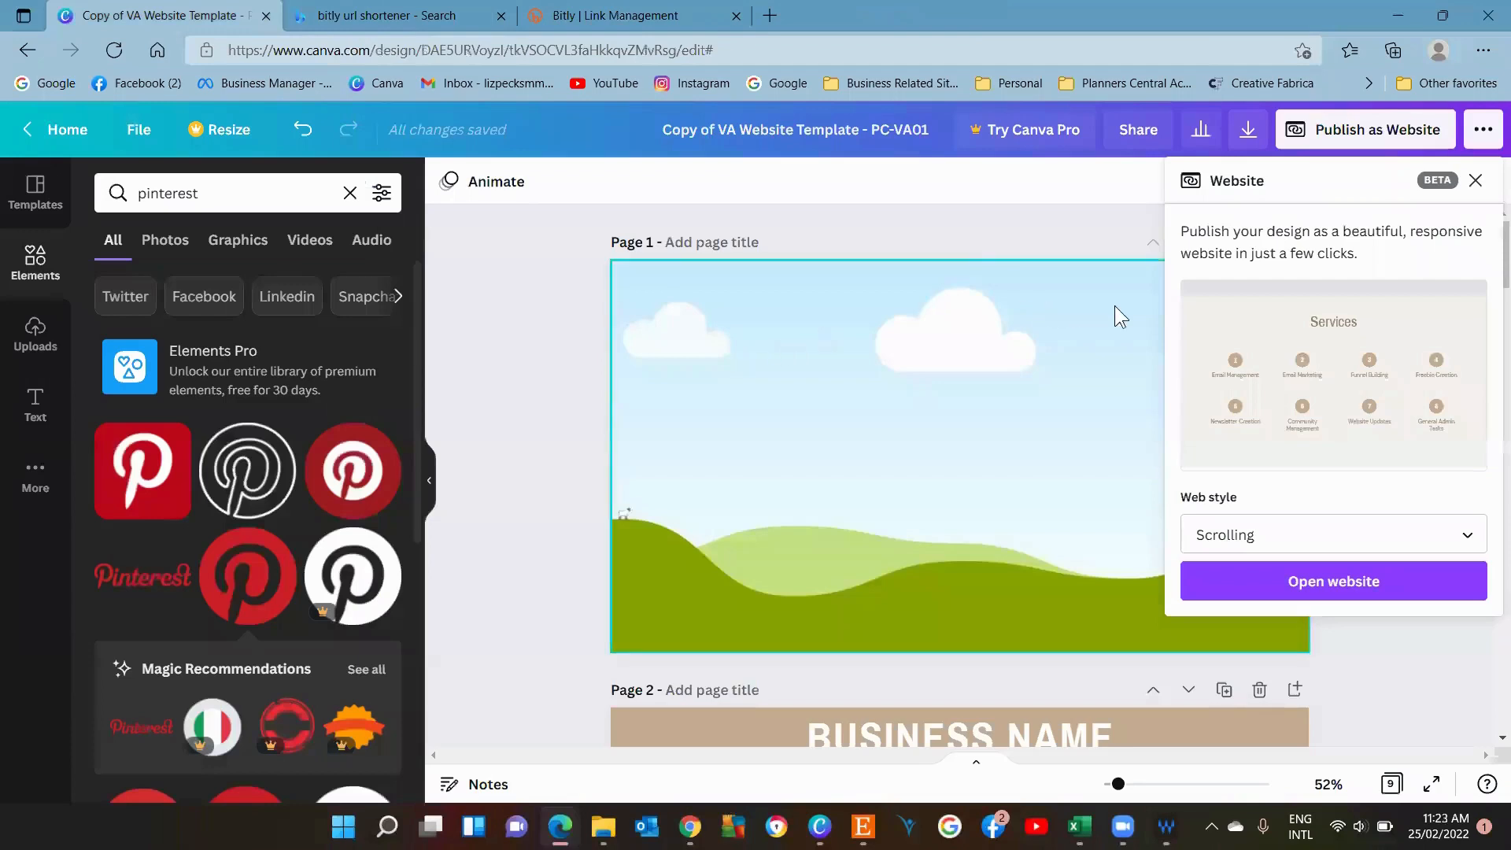